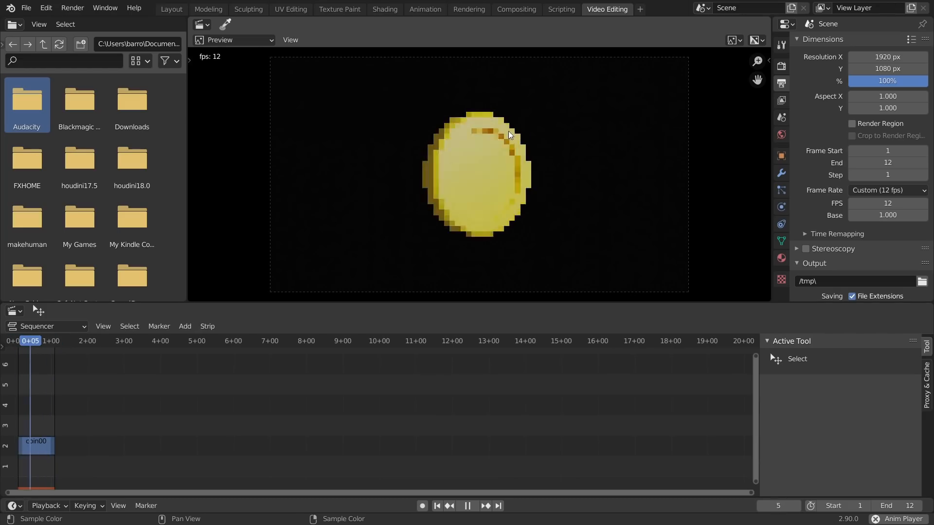
# Stop the pixel coin playback, leave full screen and switch to the Blender window holding coin.blend.
pyautogui.press('space')
pyautogui.press('q')
pyautogui.click(433, 148)
pyautogui.moveTo(257, 515)
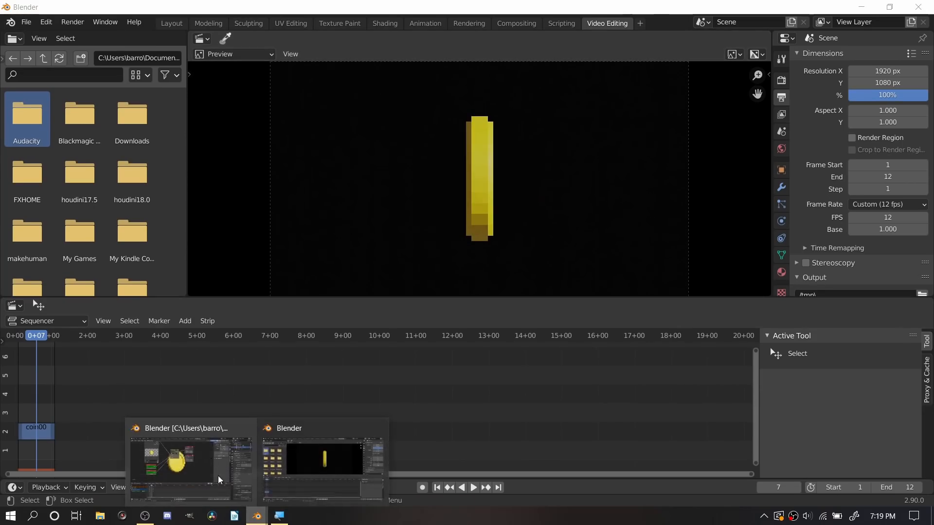
pyautogui.click(210, 454)
# Play the coin's rotation animation in the Layout workspace and stop it.
pyautogui.click(174, 26)
pyautogui.press('space')
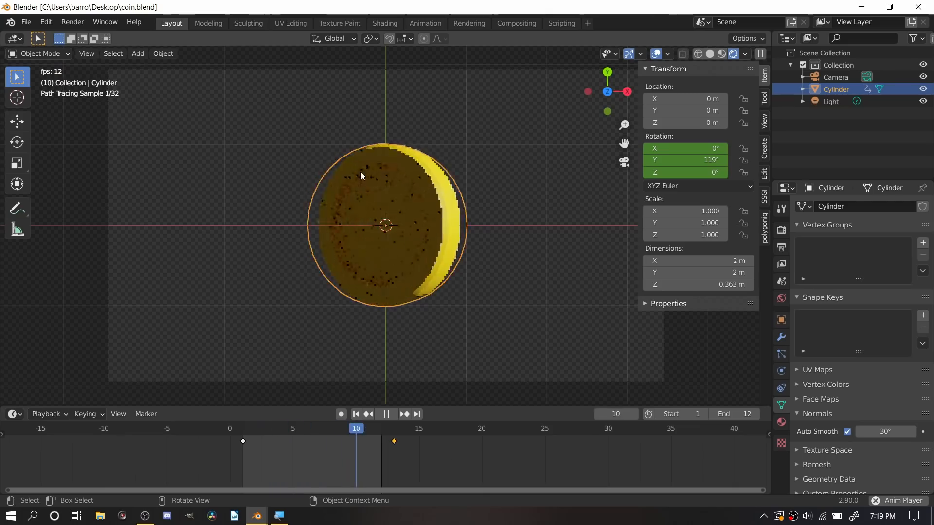
pyautogui.press('space')
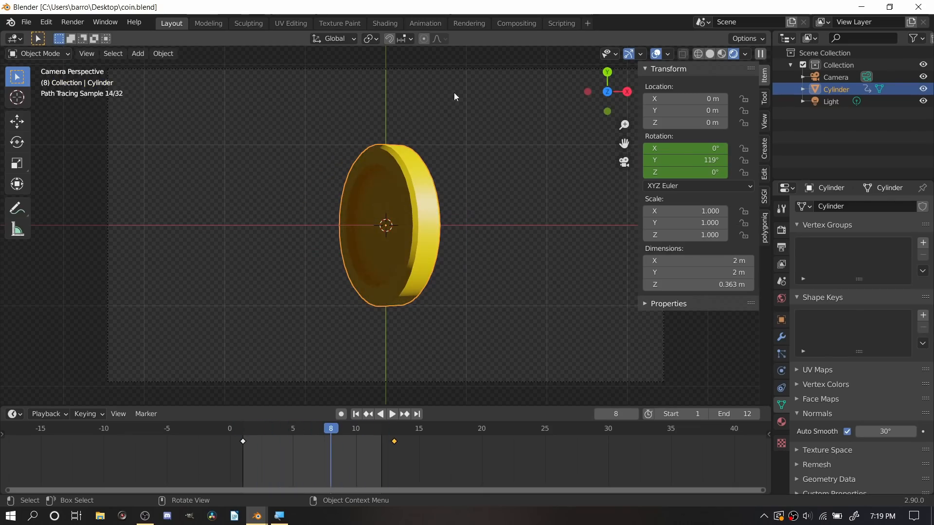
# Show the unprocessed Render Layers image as the backdrop in the full-screen Compositing workspace.
pyautogui.click(516, 25)
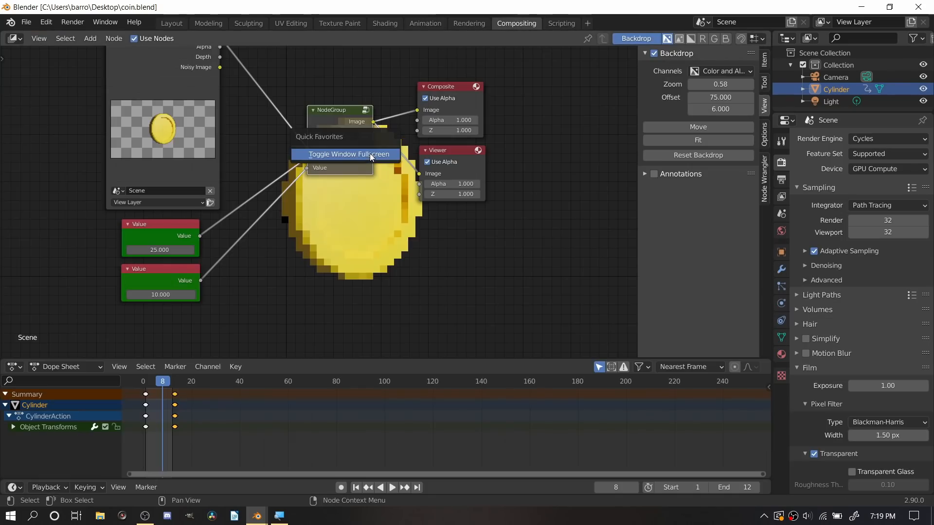
pyautogui.hotkey('alt', 'F11')
pyautogui.moveTo(254, 107); pyautogui.dragTo(338, 191, button='middle')
pyautogui.keyDown('ctrl'); pyautogui.keyDown('shift'); pyautogui.click(250, 112); pyautogui.keyUp('shift'); pyautogui.keyUp('ctrl')
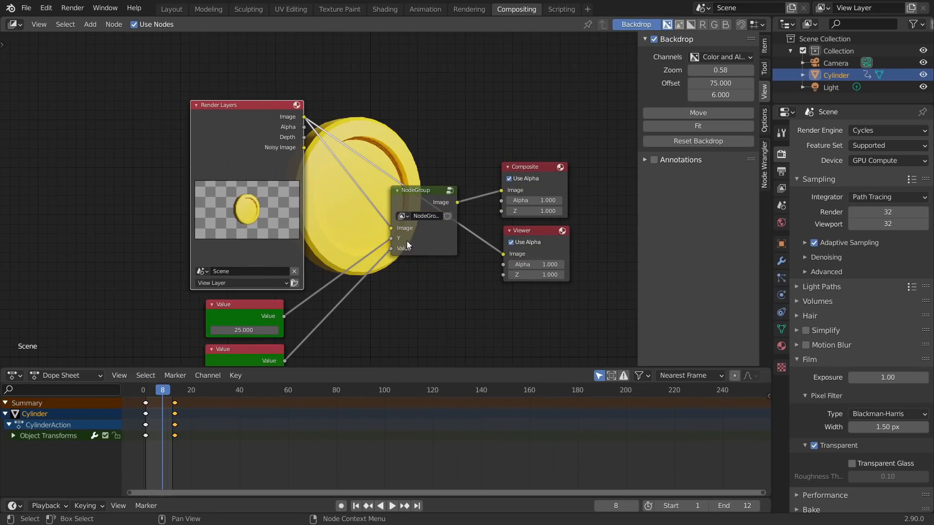
# Inspect the nodes inside the NodeGroup, return to the main tree and view the group's output enlarged in the backdrop.
pyautogui.press('Tab')
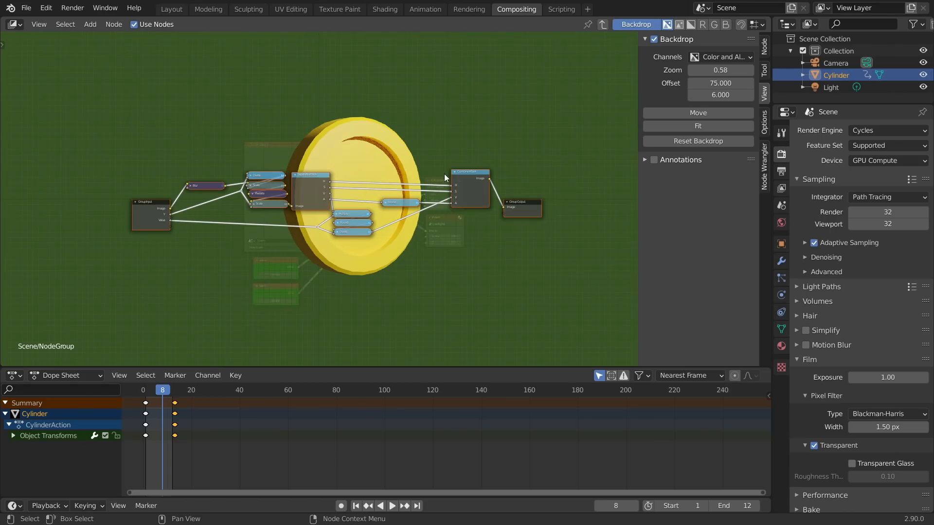
pyautogui.click(602, 26)
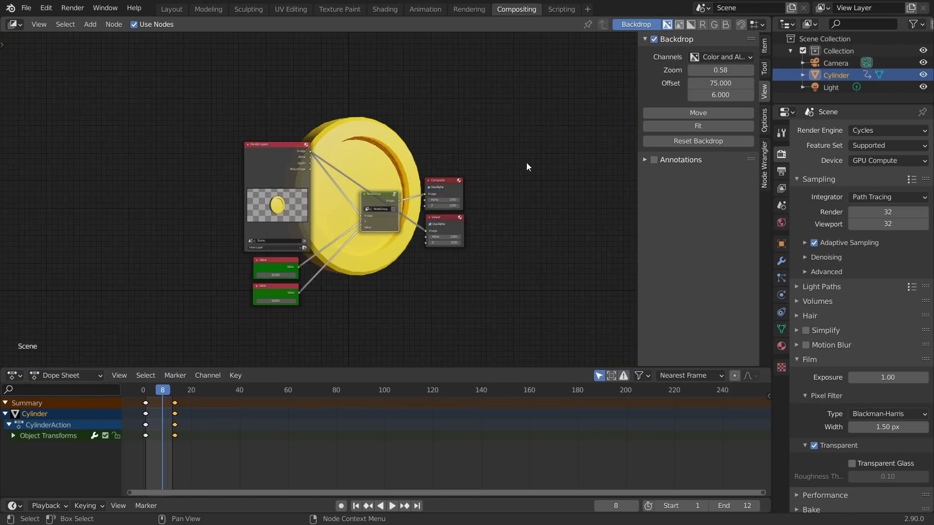
pyautogui.scroll(2, 410, 195)
pyautogui.moveTo(387, 191); pyautogui.dragTo(299, 73, button='middle')
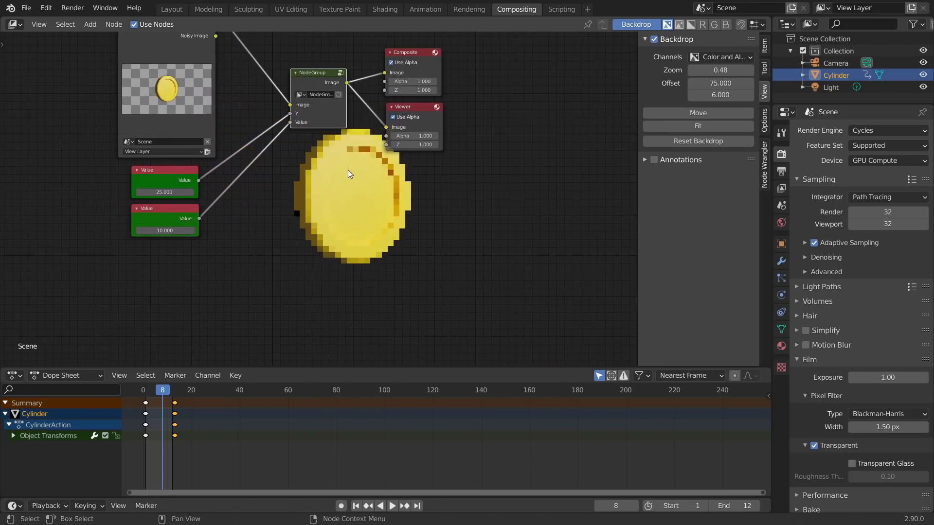
pyautogui.hotkey('alt', 'v')
pyautogui.hotkey('alt', 'v')
pyautogui.moveTo(328, 172); pyautogui.dragTo(334, 135, button='middle')
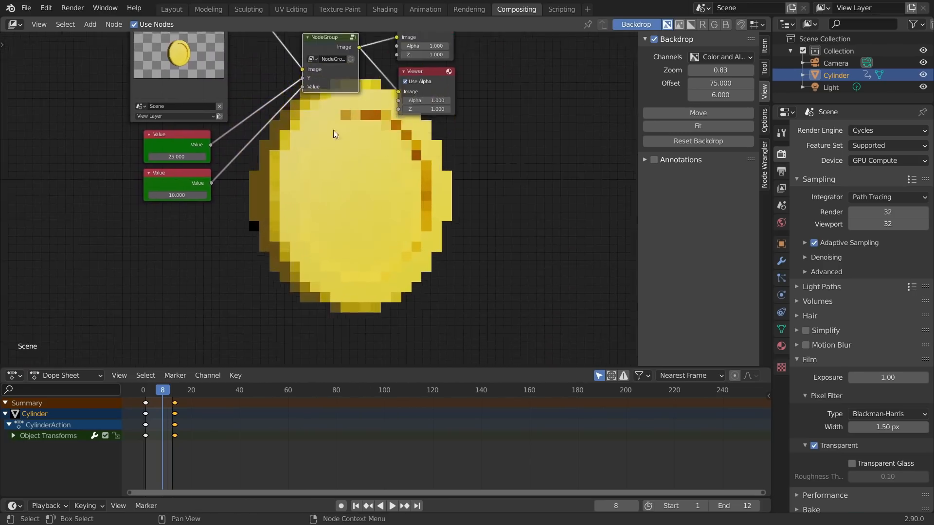
# Test the upper Value node feeding the NodeGroup at 10, 30 and 50, and return it to 25.
pyautogui.click(177, 157)
pyautogui.press('Return')
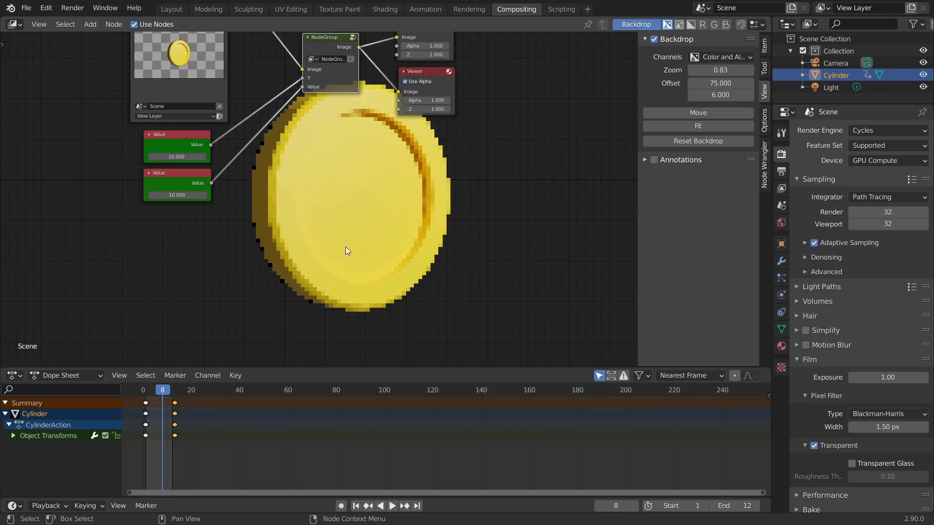
pyautogui.click(188, 156)
pyautogui.write('30')
pyautogui.press('Return')
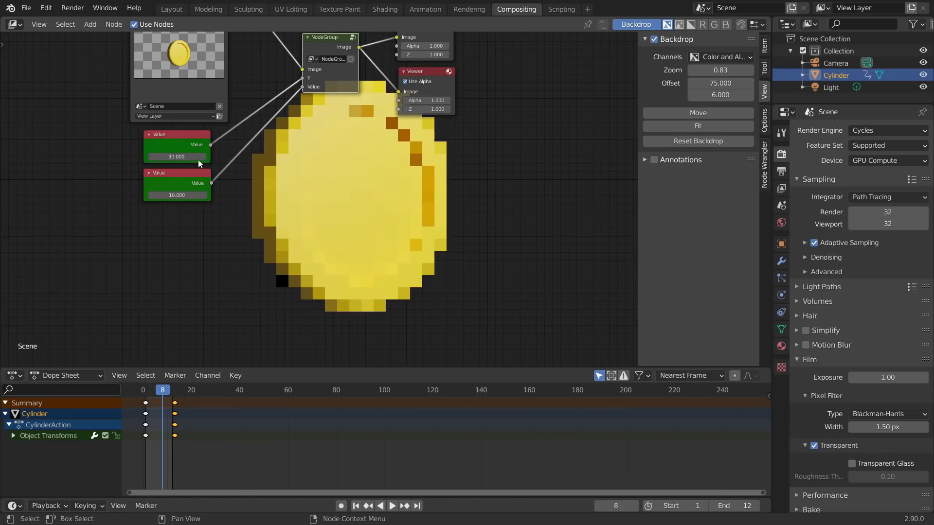
pyautogui.click(183, 157)
pyautogui.write('50')
pyautogui.press('Return')
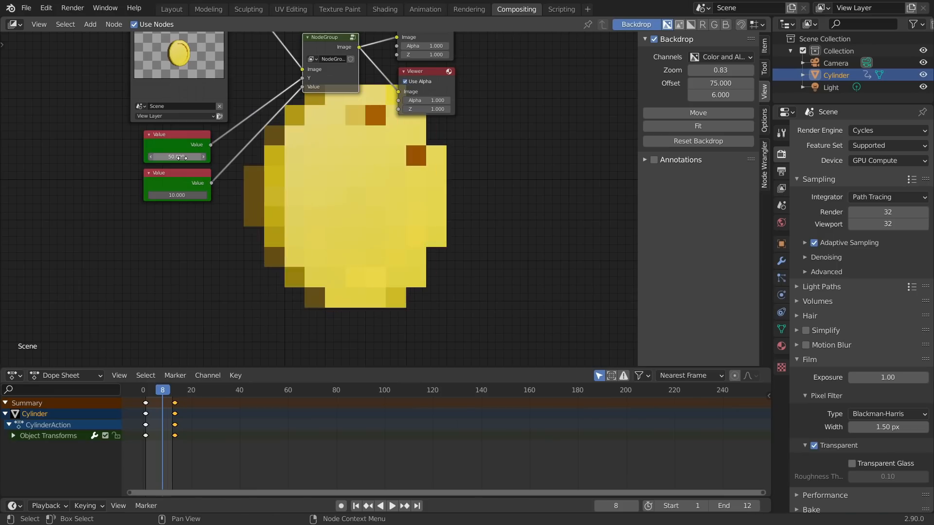
pyautogui.click(173, 158)
pyautogui.write('25')
pyautogui.press('Return')
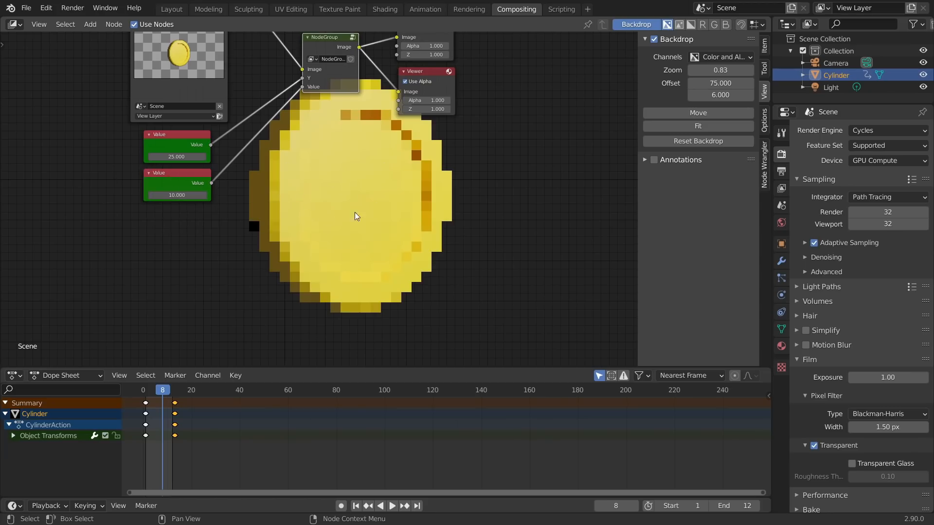
# Test the lower Value node feeding the NodeGroup at 5, 2, 1 and 0.5, and return it to 10.
pyautogui.moveTo(325, 166); pyautogui.dragTo(328, 175, button='middle')
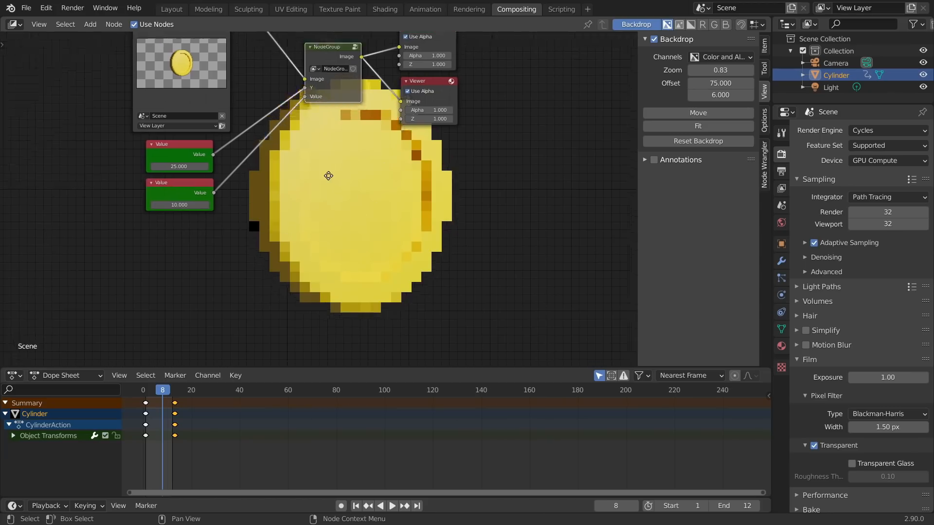
pyautogui.doubleClick(183, 205)
pyautogui.write('5')
pyautogui.press('Return')
pyautogui.click(178, 204)
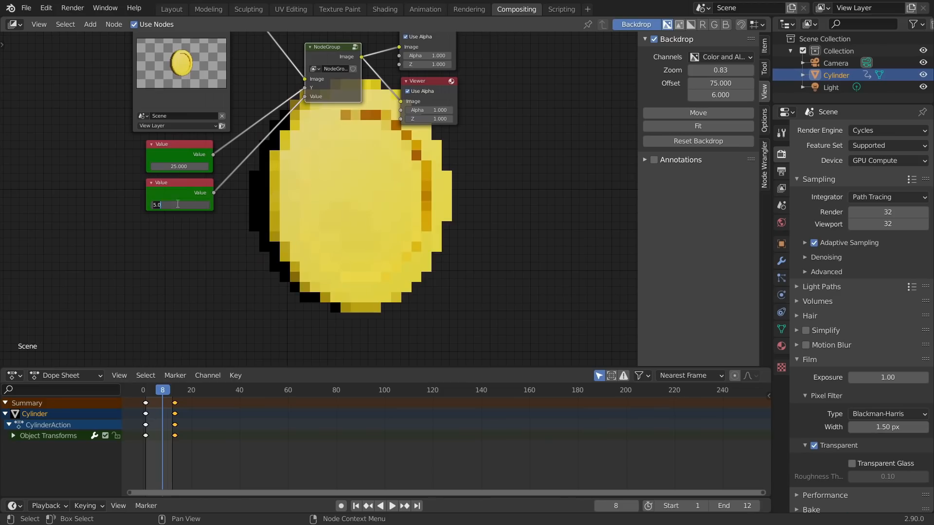
pyautogui.press('Return')
pyautogui.click(171, 205)
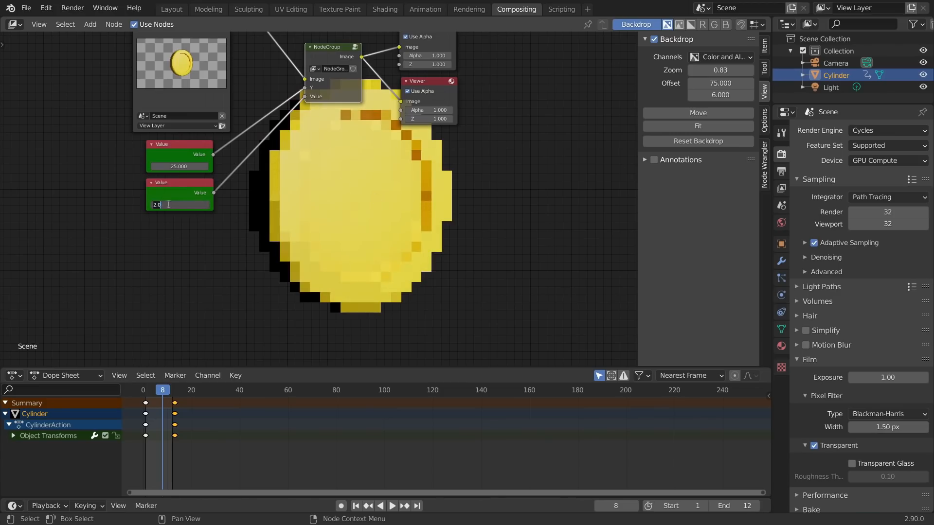
pyautogui.write('1')
pyautogui.press('Return')
pyautogui.click(176, 205)
pyautogui.write('.5')
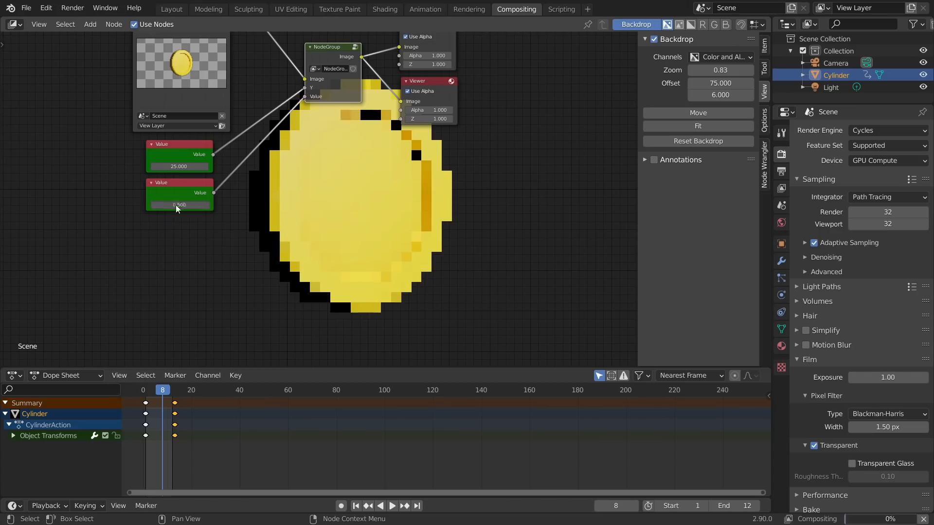
pyautogui.press('Return')
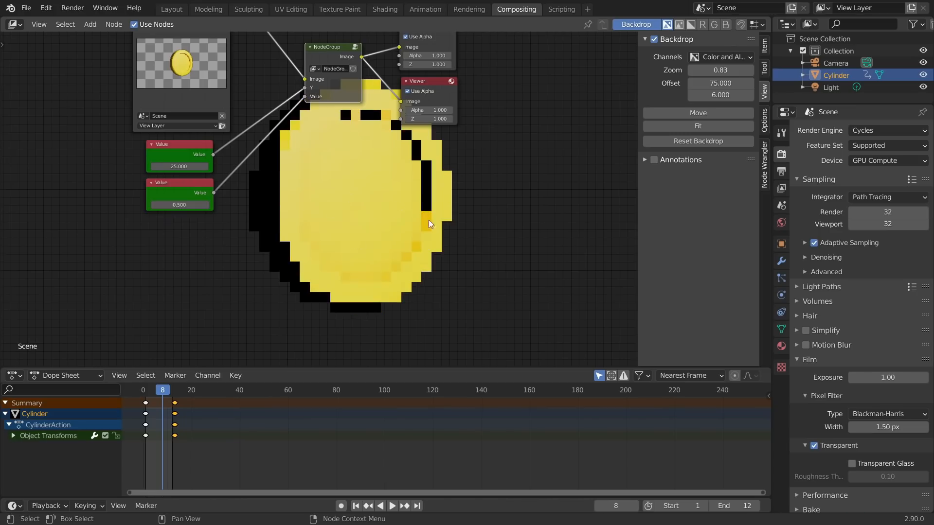
pyautogui.click(174, 208)
pyautogui.write('10')
pyautogui.press('Return')
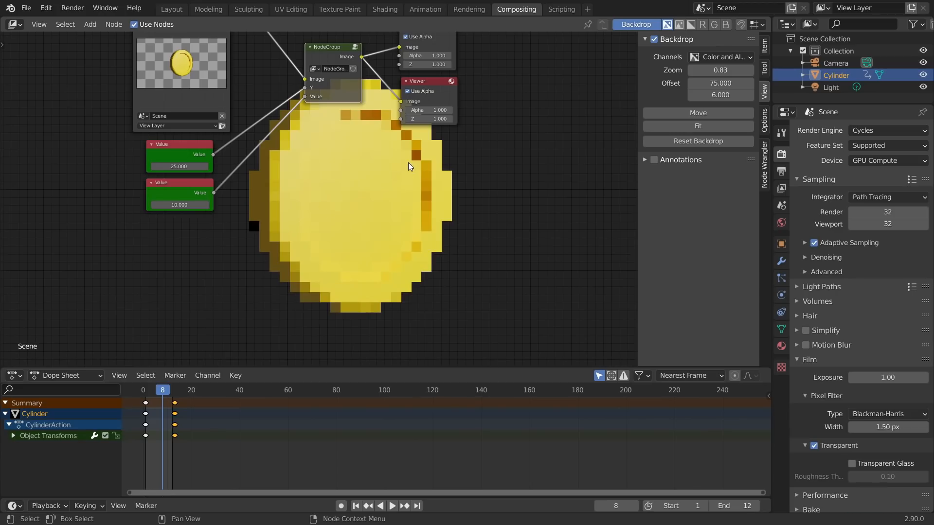
# Start a new General file with the default scene.
pyautogui.hotkey('ctrl', 'n')
pyautogui.click(398, 156)
pyautogui.click(494, 279)
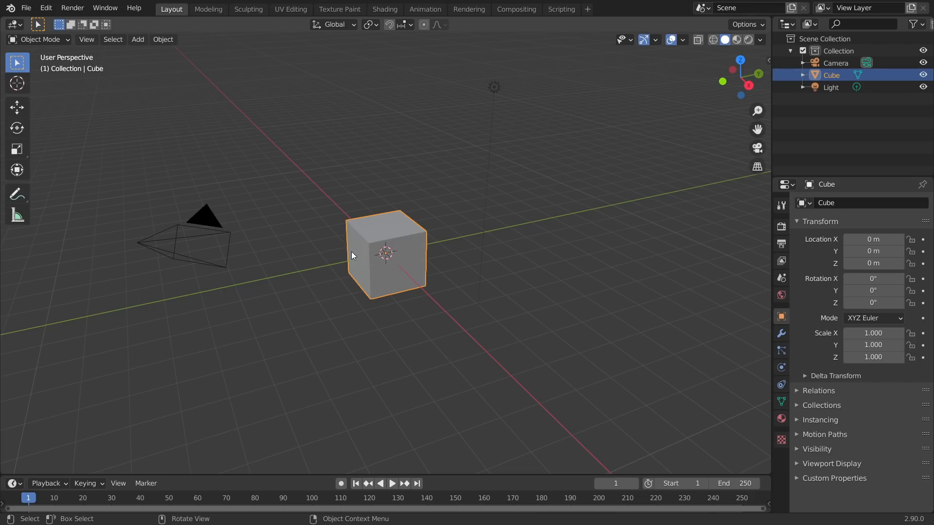
# Delete the default cube and add a cylinder mesh at the origin.
pyautogui.scroll(2, 357, 269)
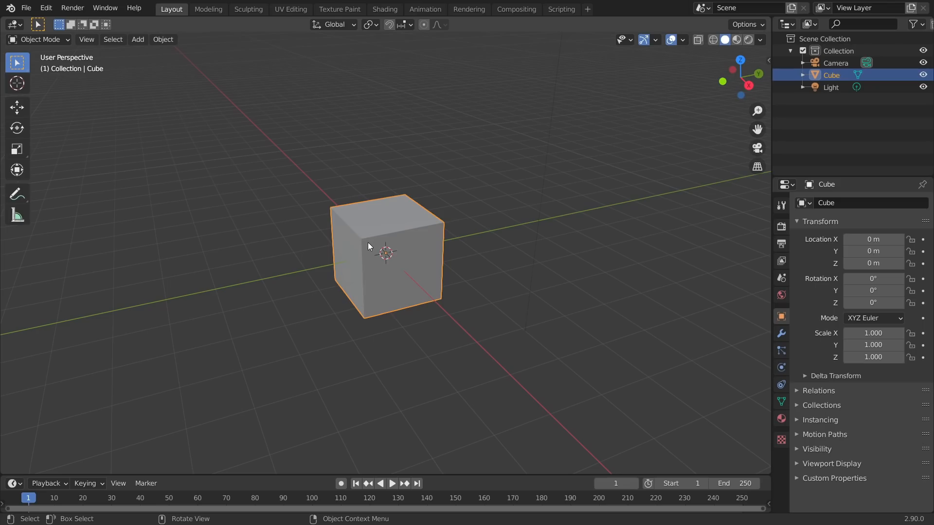
pyautogui.scroll(-3, 365, 241)
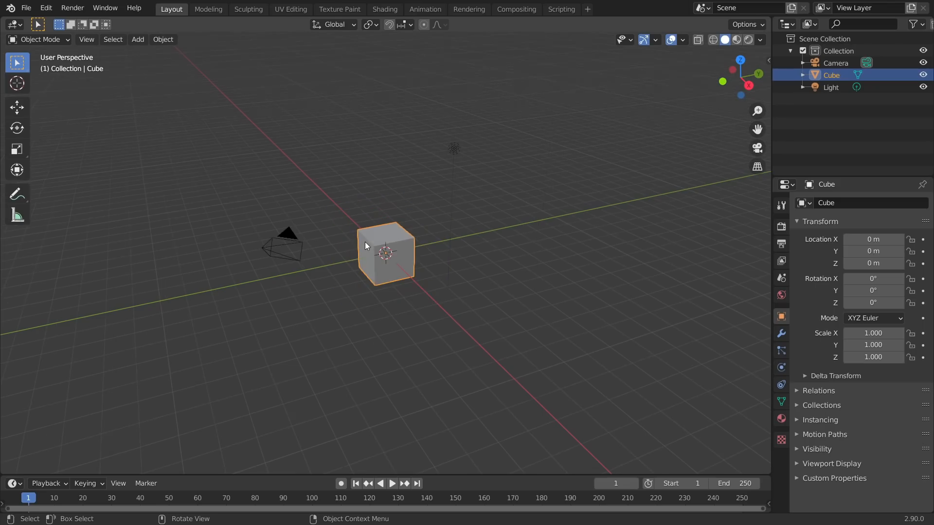
pyautogui.scroll(2, 387, 217)
pyautogui.press('Delete')
pyautogui.hotkey('shift', 'a')
pyautogui.moveTo(368, 194)
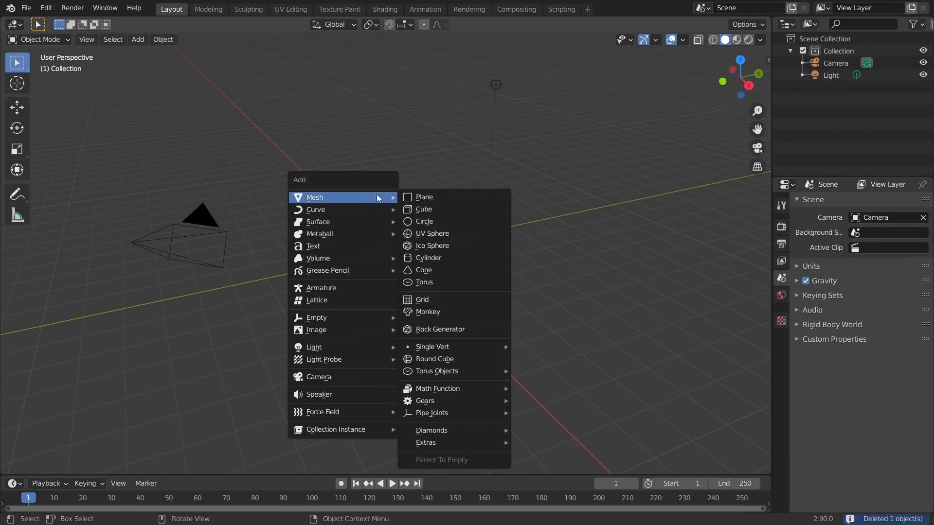
pyautogui.click(434, 256)
pyautogui.scroll(3, 433, 256)
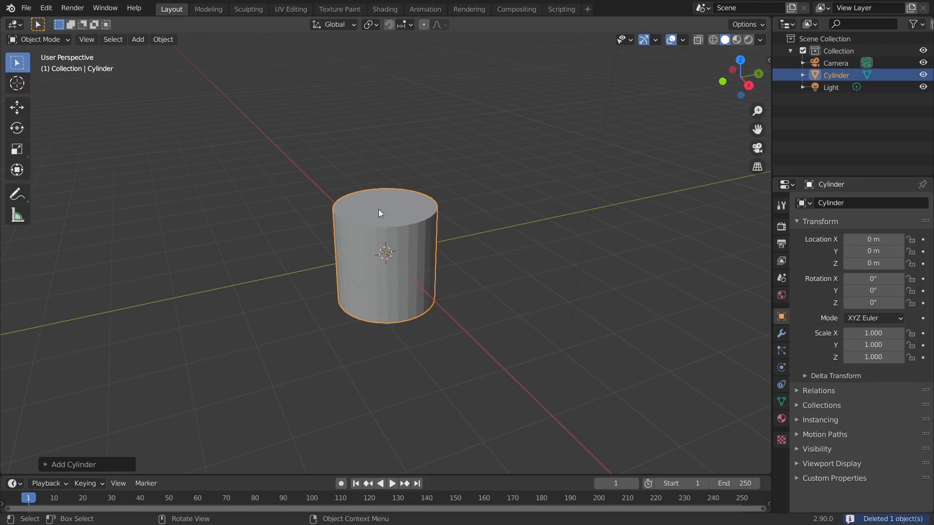
pyautogui.hotkey('shift', 'a')
pyautogui.moveTo(390, 194)
pyautogui.click(467, 271)
pyautogui.scroll(2, 506, 254)
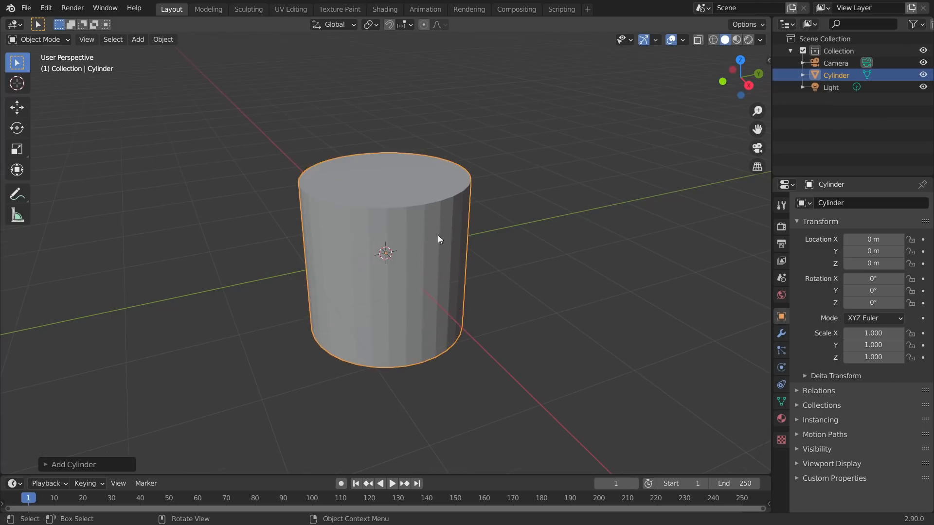
# Flatten the whole cylinder into a coin-like disc in Edit Mode by scaling it along Z to about 0.24.
pyautogui.press('Tab')
pyautogui.press('s')
pyautogui.press('z')
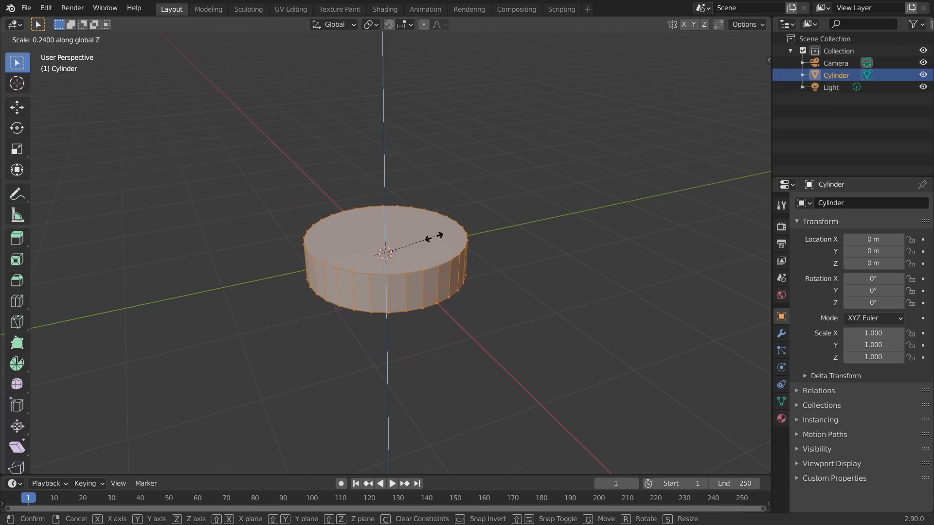
pyautogui.click(421, 236)
pyautogui.scroll(3, 386, 223)
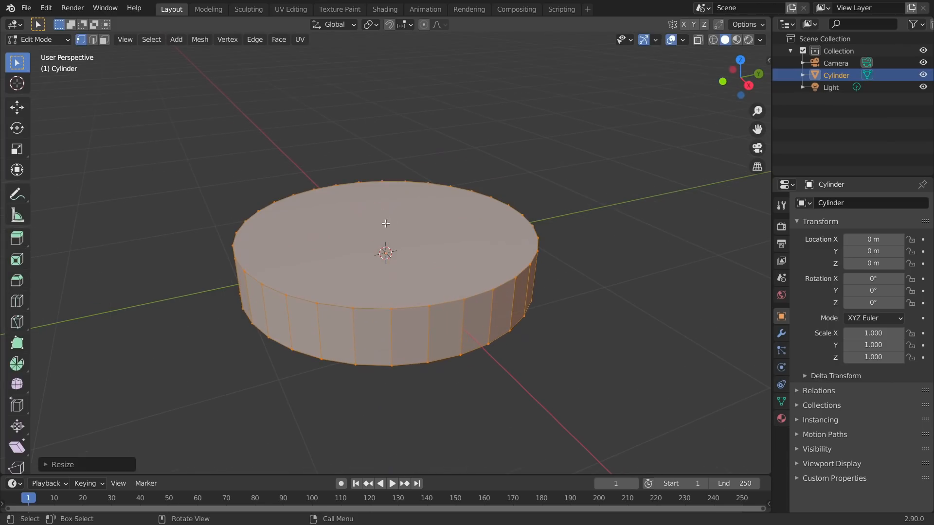
pyautogui.press('s')
pyautogui.press('z')
pyautogui.click(559, 191)
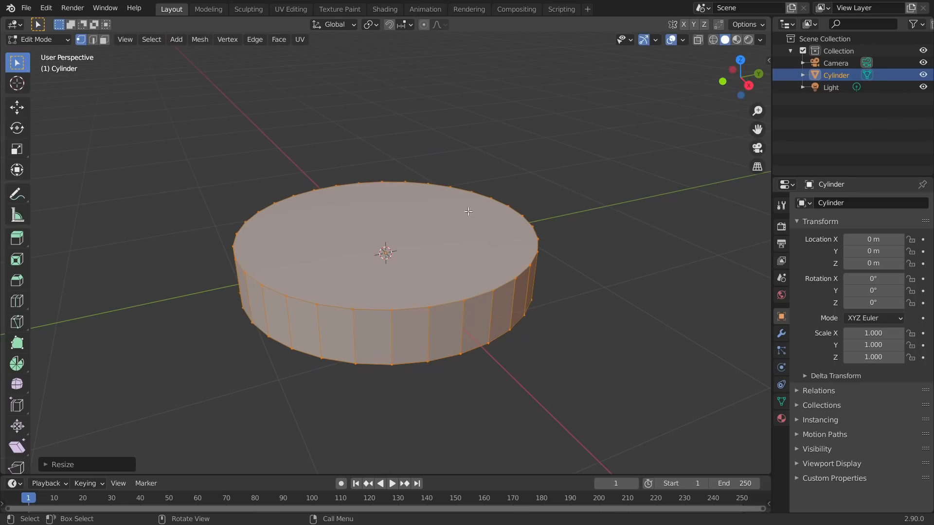
pyautogui.press('i')
pyautogui.press('i')
pyautogui.click(554, 196)
pyautogui.hotkey('ctrl', 'z')
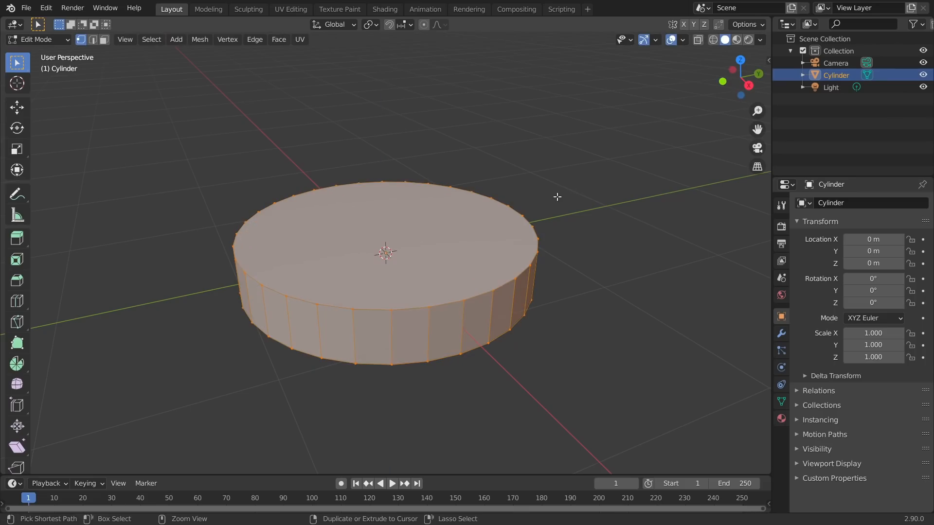
# Select the disc's top and bottom faces and inset them to leave a narrow rim.
pyautogui.press('3')
pyautogui.click(434, 238)
pyautogui.moveTo(432, 239); pyautogui.dragTo(431, 163, button='middle')
pyautogui.moveTo(411, 325); pyautogui.dragTo(373, 275, button='middle')
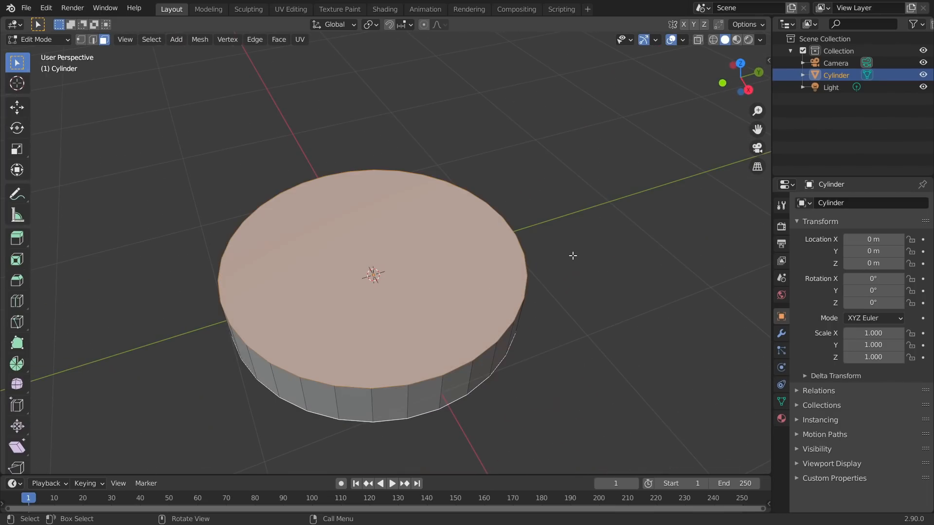
pyautogui.press('i')
pyautogui.click(569, 244)
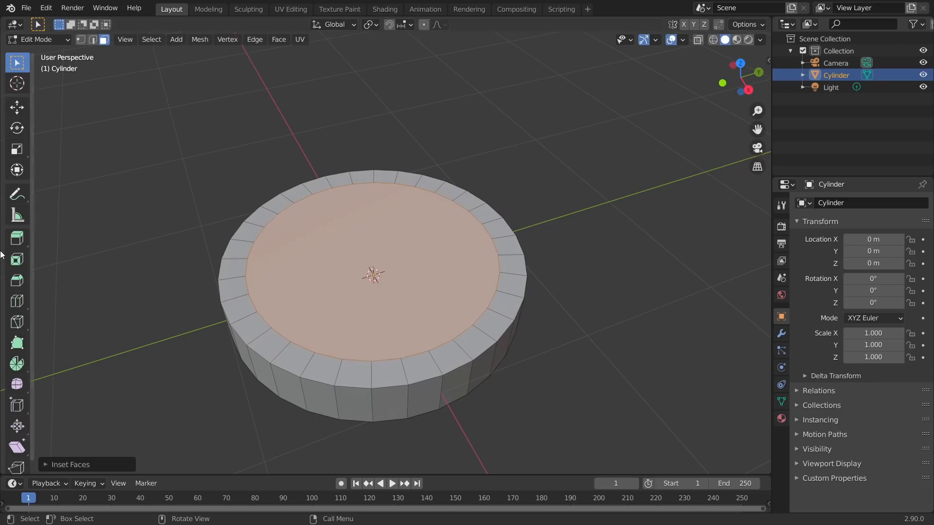
# Extrude the inset faces inward along their normals to recess the coin's centre.
pyautogui.click(21, 240)
pyautogui.click(21, 240)
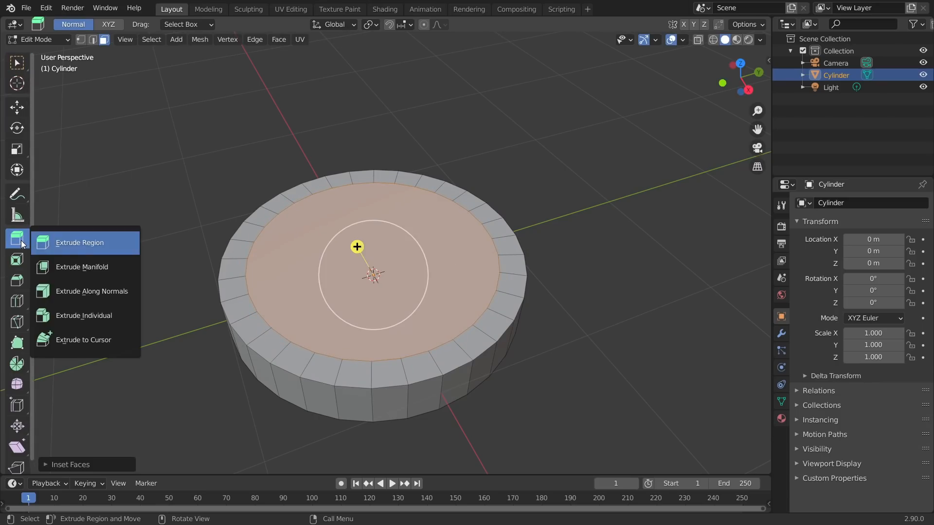
pyautogui.click(91, 291)
pyautogui.moveTo(350, 234); pyautogui.dragTo(361, 246)
# Bevel the coin's outer top and bottom rim edges with one segment and return to Object Mode.
pyautogui.press('2')
pyautogui.moveTo(242, 167); pyautogui.dragTo(389, 365, button='middle')
pyautogui.hotkey('ctrl', 'b')
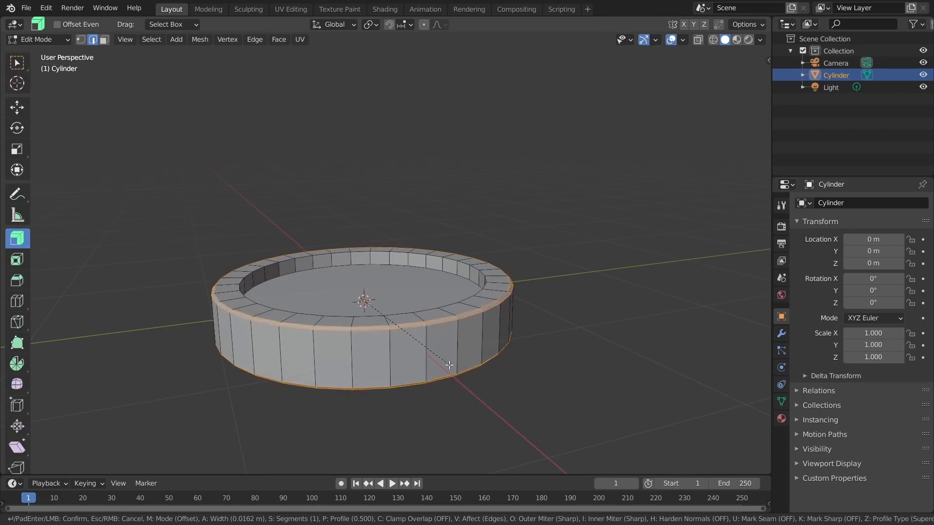
pyautogui.click(454, 367)
pyautogui.press('Tab')
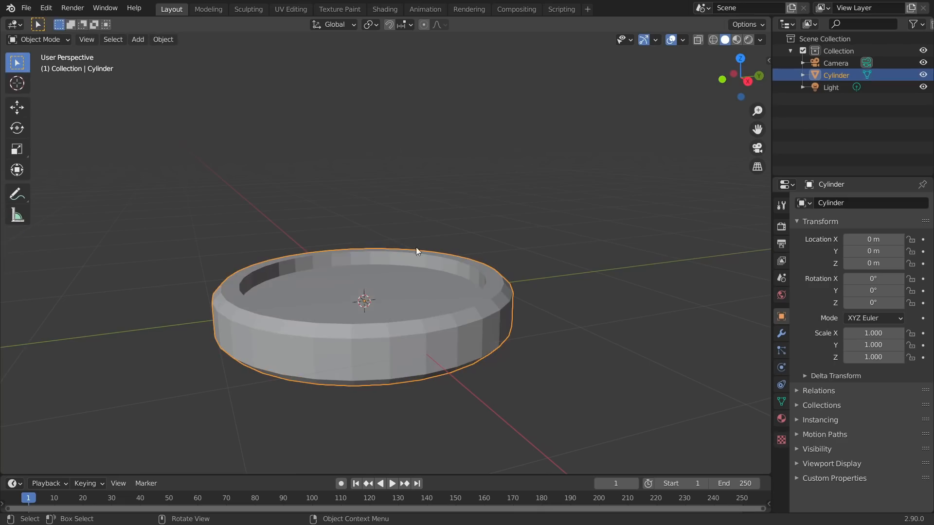
pyautogui.scroll(-5, 392, 243)
pyautogui.moveTo(392, 243); pyautogui.dragTo(391, 313, button='middle')
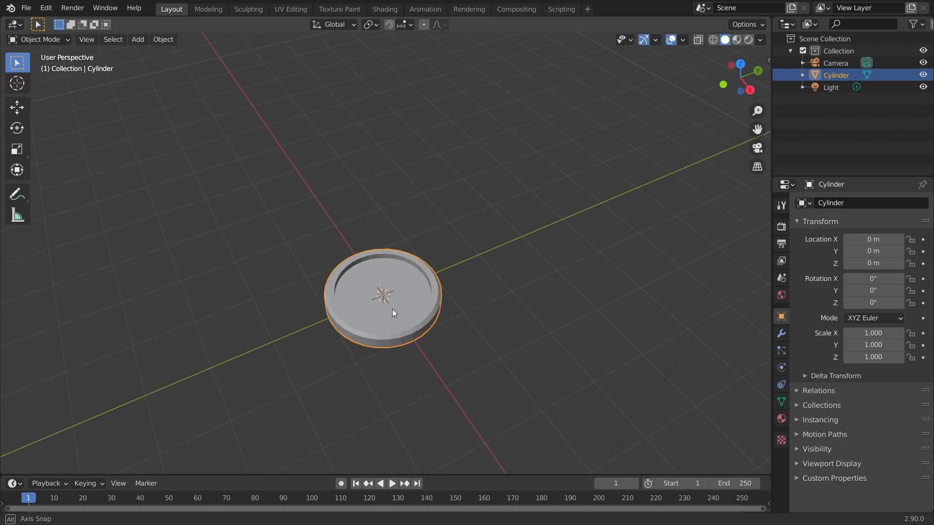
# Select the camera and reset its location and rotation to 0 on all three axes.
pyautogui.scroll(-1, 400, 306)
pyautogui.scroll(-3, 402, 292)
pyautogui.click(261, 446)
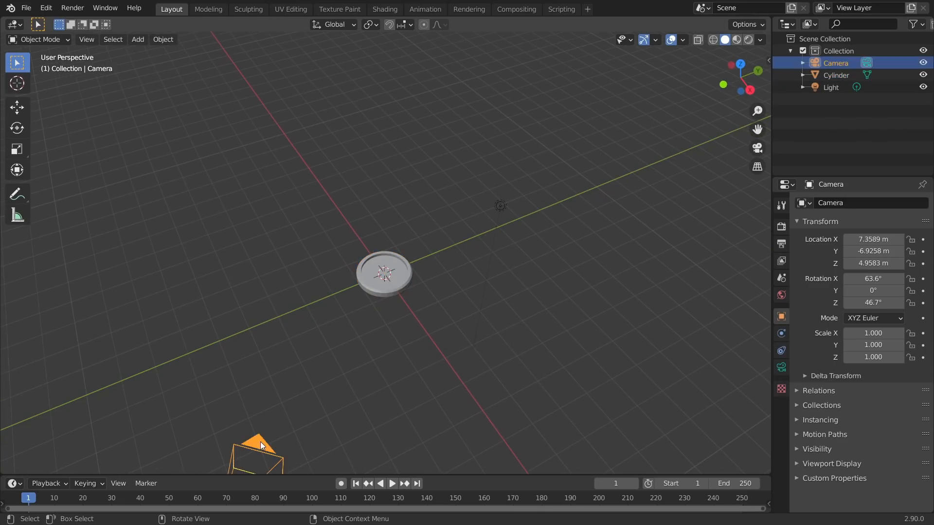
pyautogui.press('n')
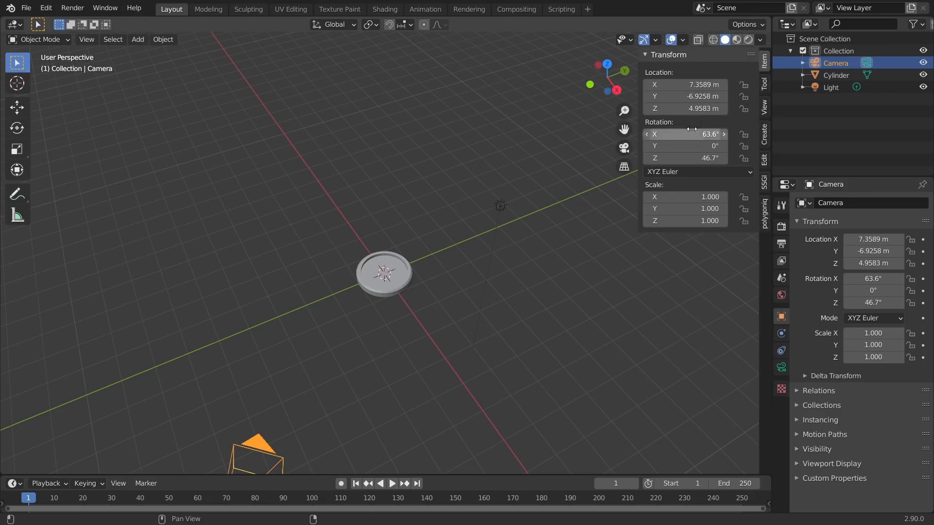
pyautogui.moveTo(691, 86); pyautogui.dragTo(700, 158)
pyautogui.write('0')
pyautogui.press('Return')
pyautogui.write('0')
pyautogui.press('Return')
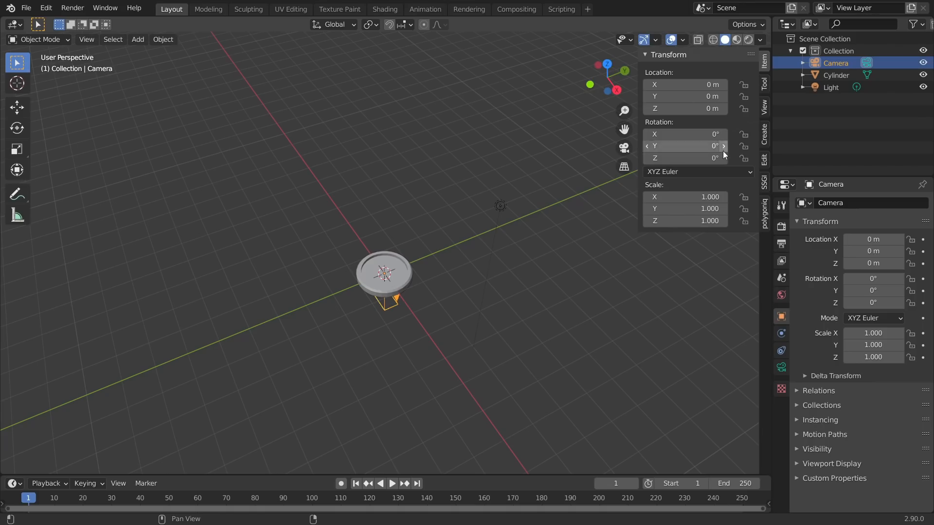
# Raise the camera to about 7.18 m on Z and look through it at the coin.
pyautogui.moveTo(703, 108); pyautogui.dragTo(726, 108)
pyautogui.click(624, 148)
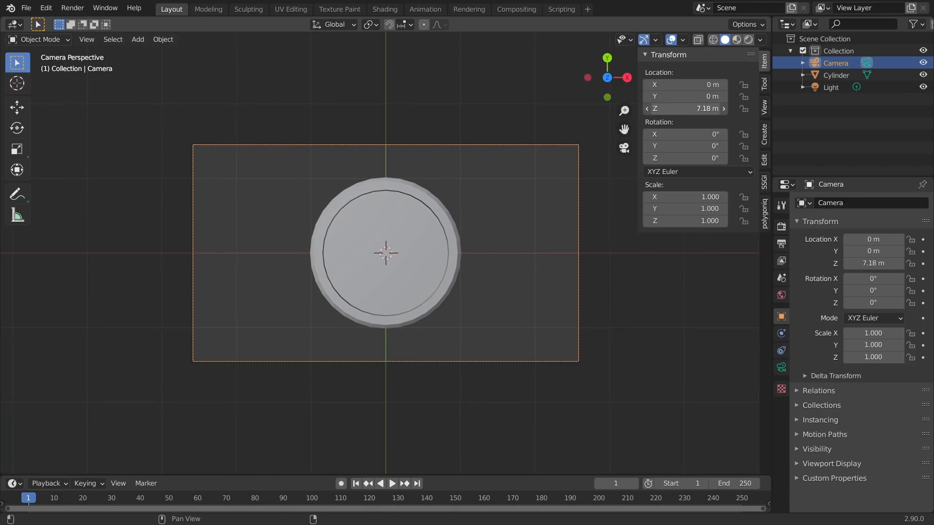
pyautogui.scroll(2, 404, 253)
# Select the coin, make the timeline taller and insert a Rotation keyframe at frame 1.
pyautogui.click(418, 245)
pyautogui.scroll(2, 418, 244)
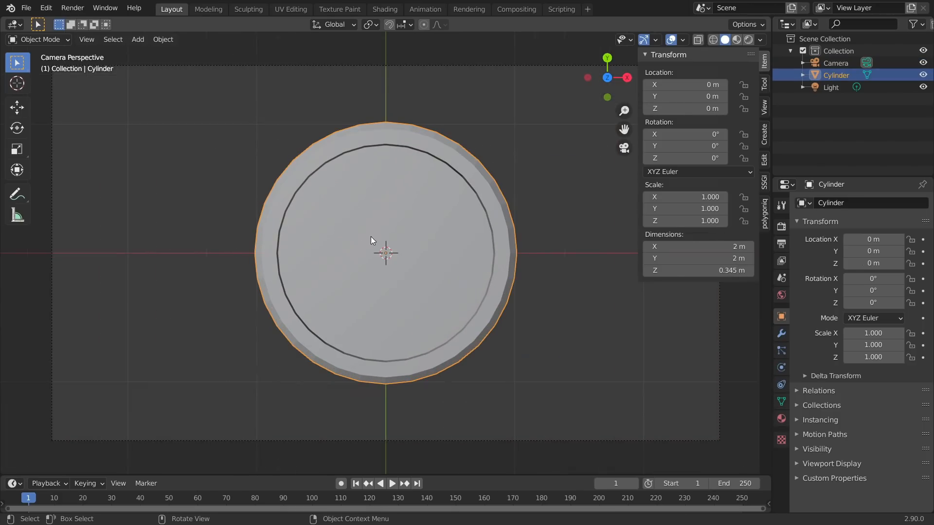
pyautogui.moveTo(271, 476); pyautogui.dragTo(285, 444)
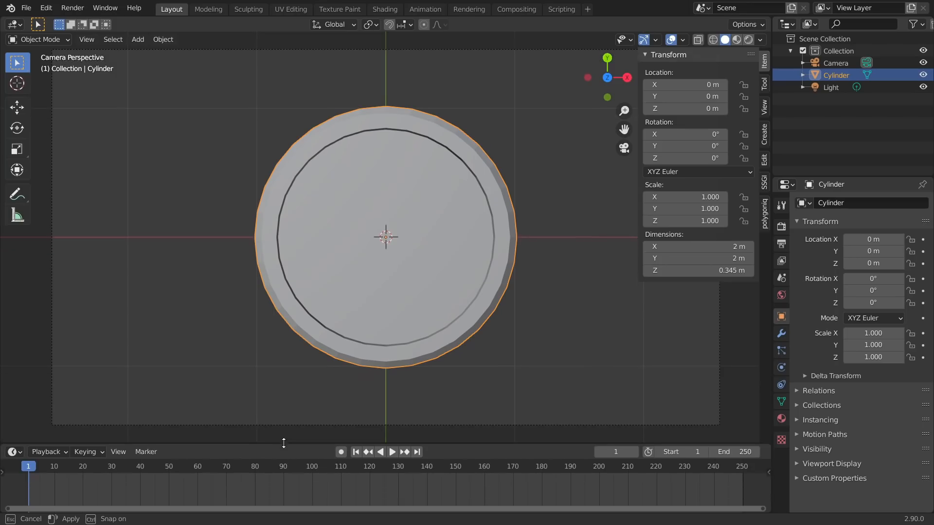
pyautogui.press('i')
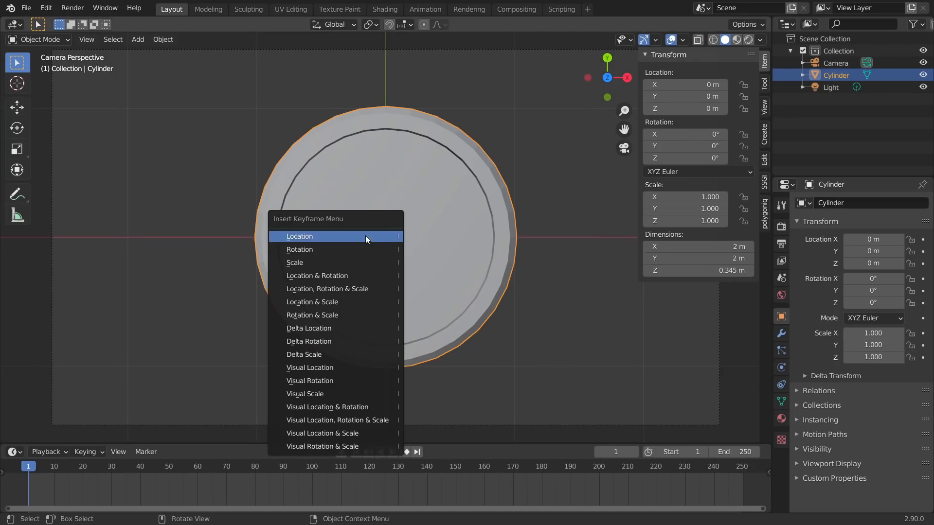
pyautogui.click(311, 250)
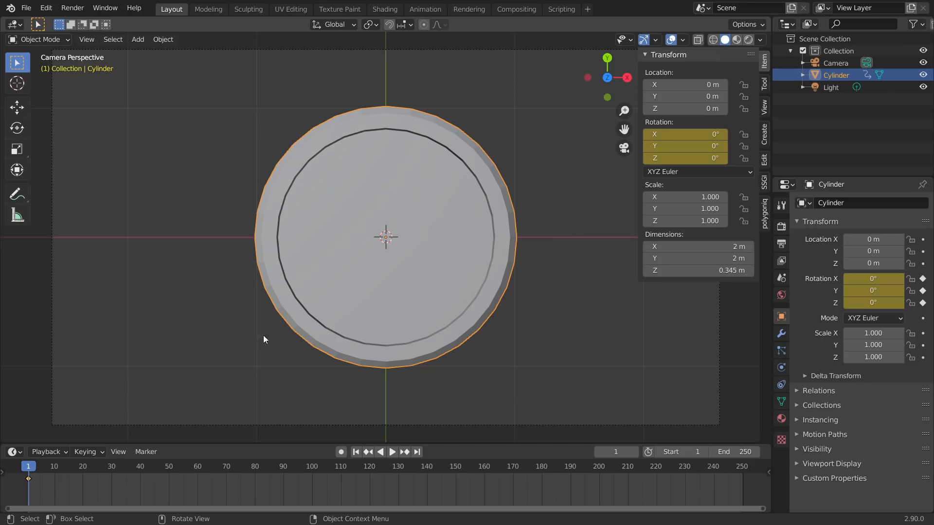
# Move to frame 12 and set the scene's output frame rate to a custom 12 fps.
pyautogui.moveTo(56, 468); pyautogui.dragTo(62, 468)
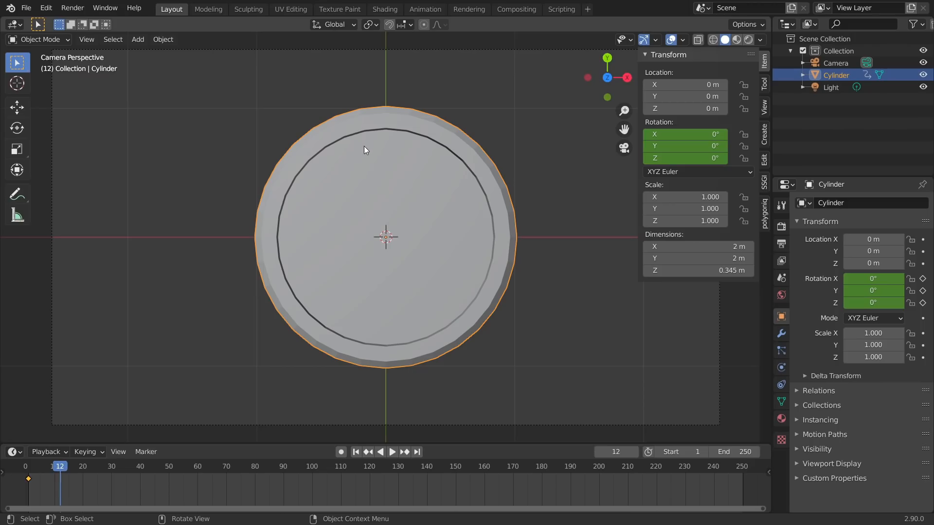
pyautogui.click(781, 244)
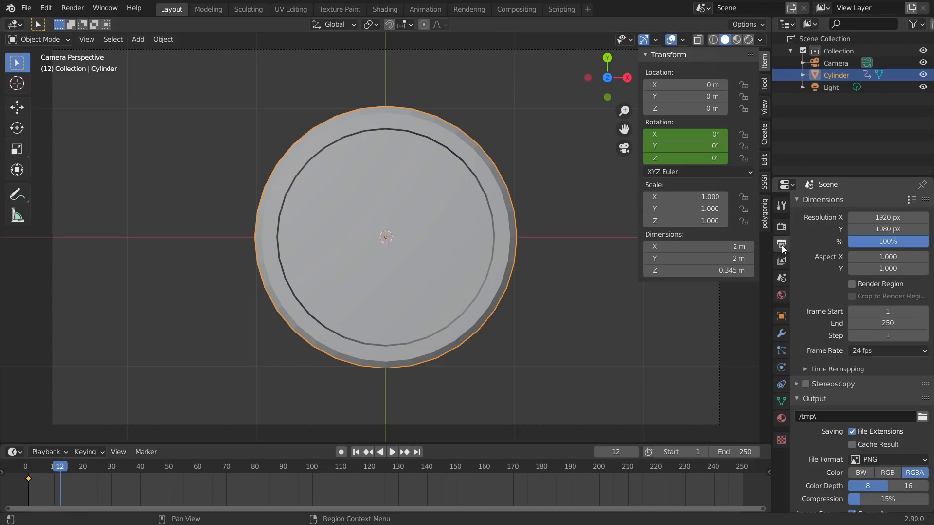
pyautogui.click(871, 352)
pyautogui.click(895, 460)
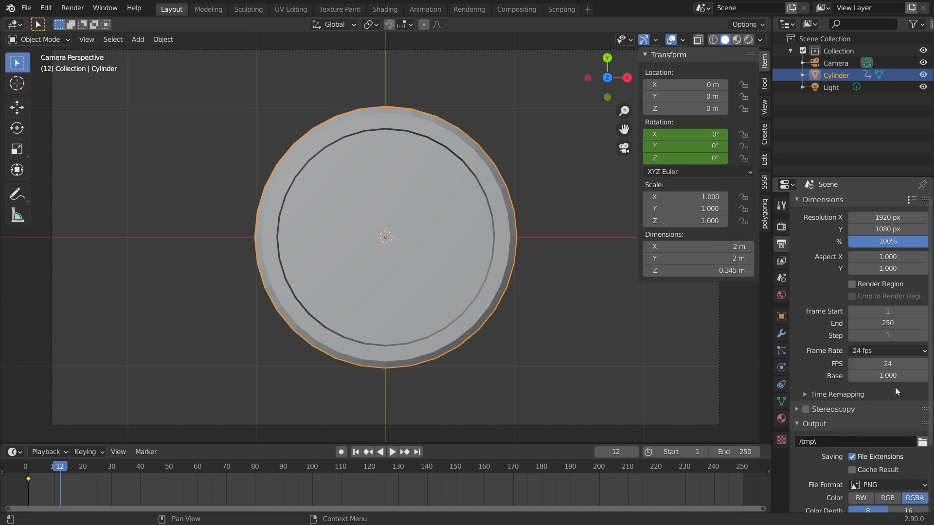
pyautogui.click(891, 365)
pyautogui.write('12')
pyautogui.press('Return')
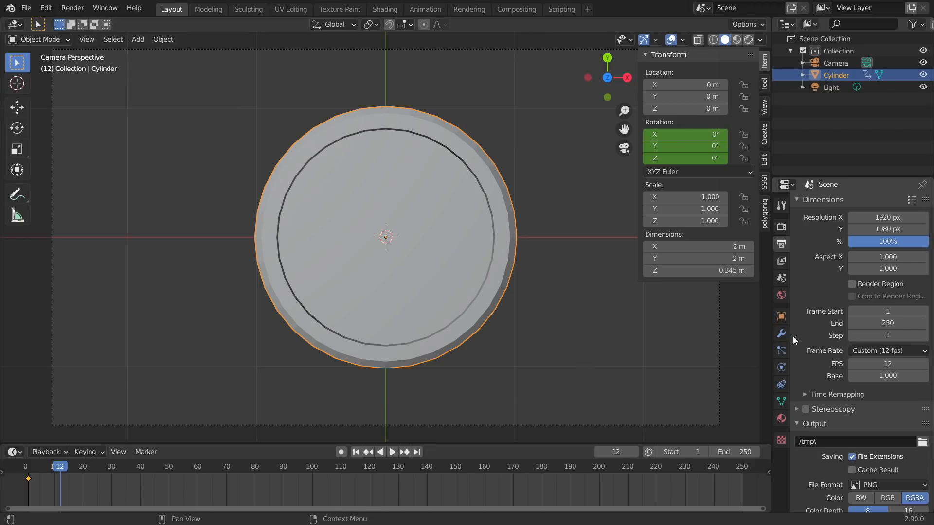
# Set the animation's end frame to 12.
pyautogui.click(723, 449)
pyautogui.write('12')
pyautogui.press('Return')
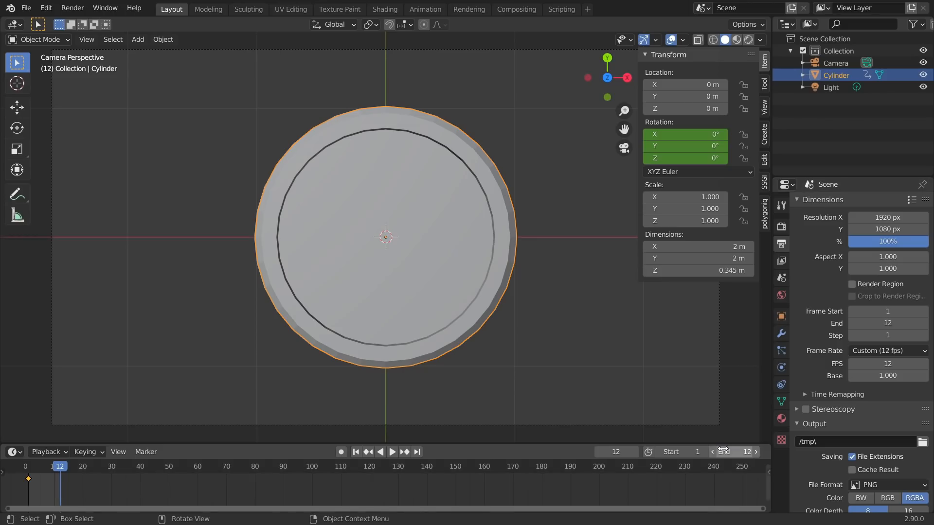
# At frame 13, set the coin's Y rotation to 360° and insert a Rotation keyframe.
pyautogui.press('Right')
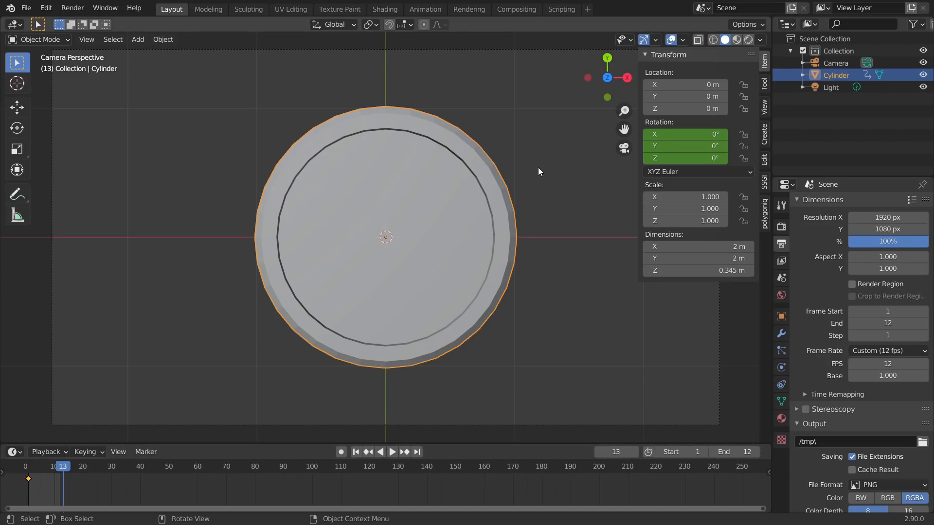
pyautogui.moveTo(656, 158); pyautogui.dragTo(729, 144)
pyautogui.hotkey('ctrl', 'z')
pyautogui.hotkey('ctrl', 'z')
pyautogui.click(697, 146)
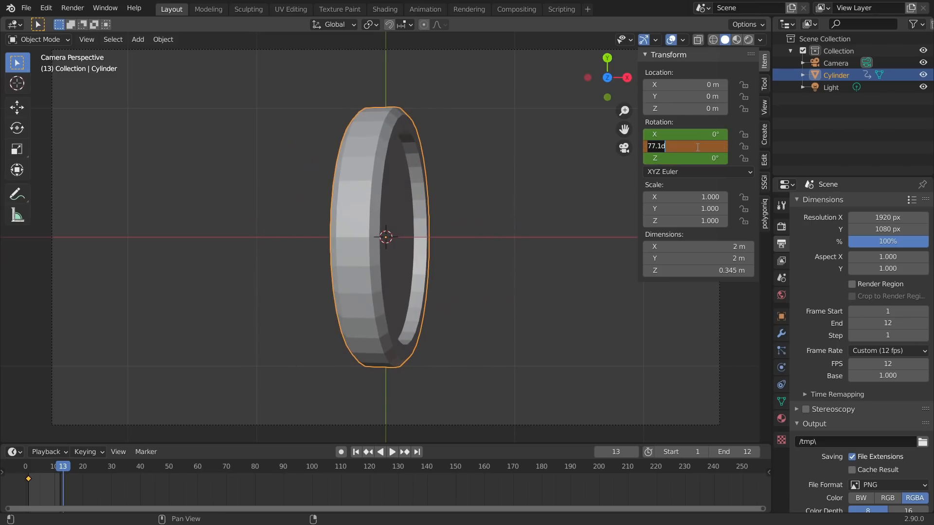
pyautogui.write('3')
pyautogui.press('Return')
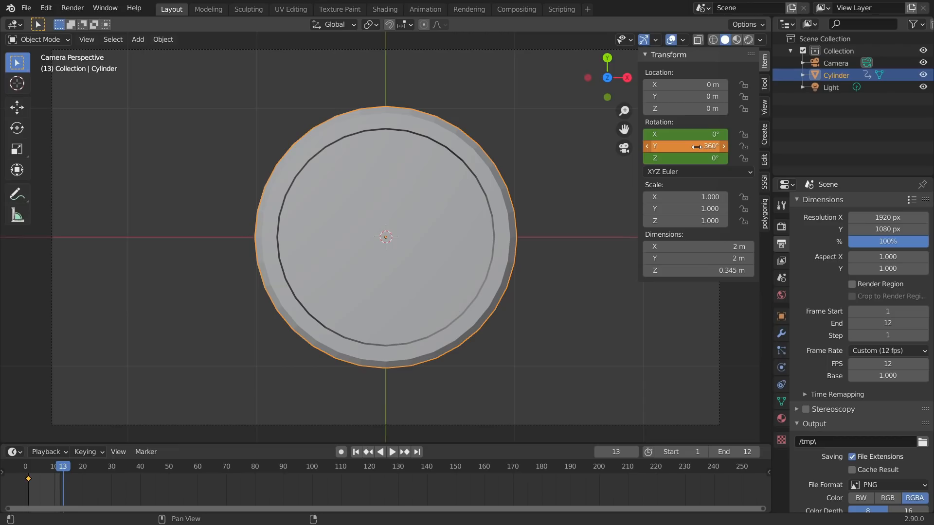
pyautogui.press('i')
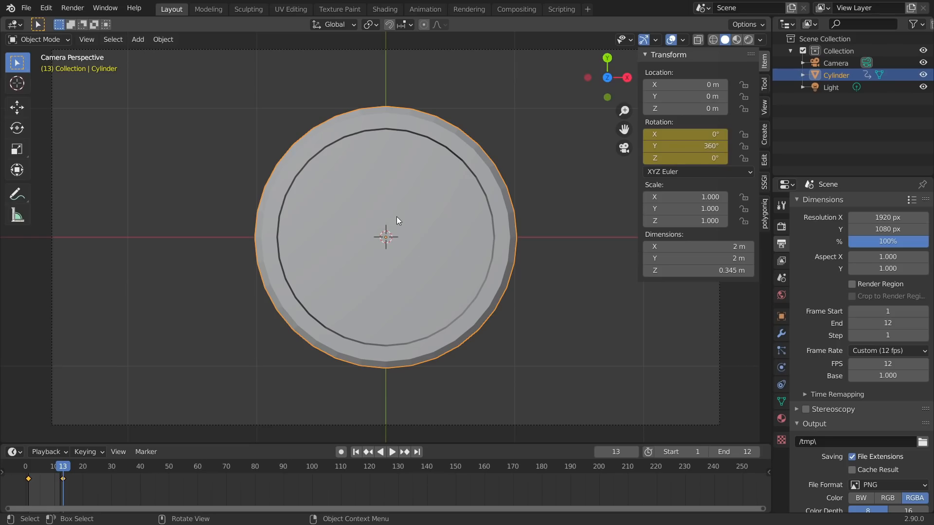
# Preview the spin, try Linear interpolation on the coin's rotation keyframes, and switch them back to Bezier.
pyautogui.press('space')
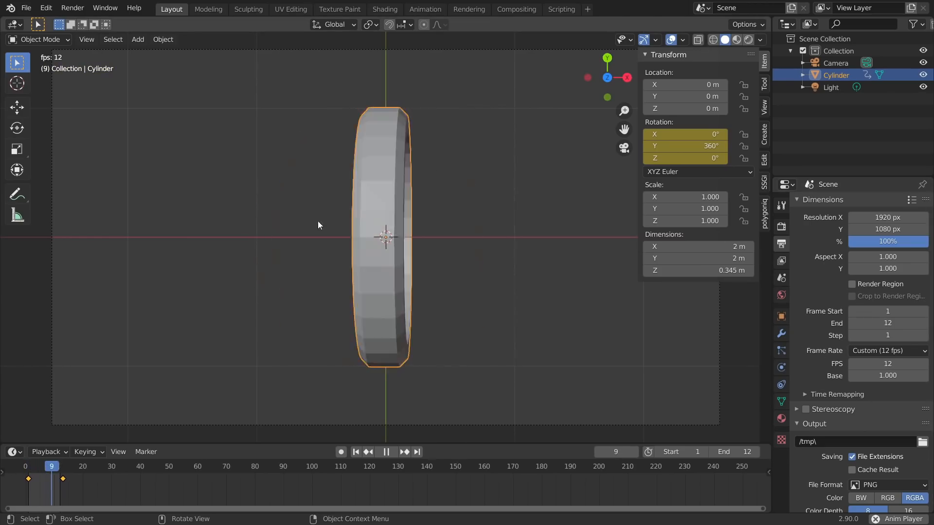
pyautogui.press('space')
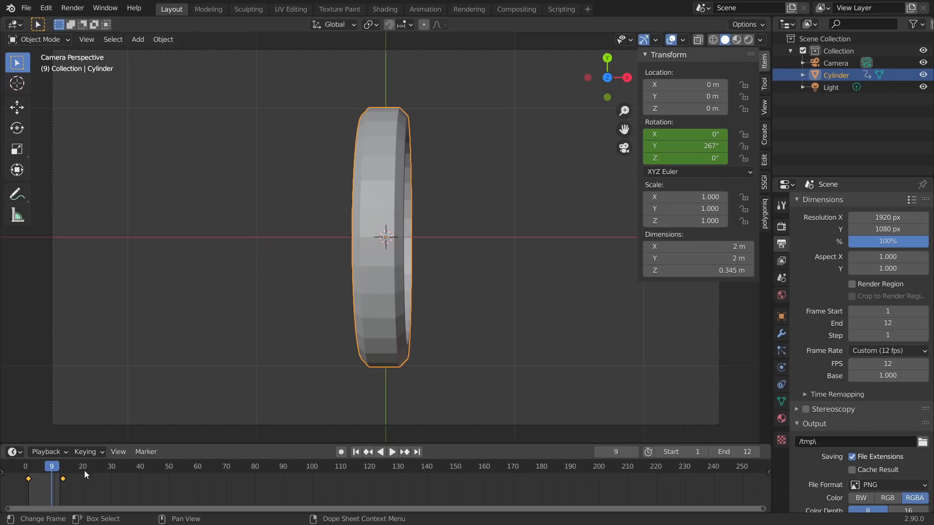
pyautogui.press('t')
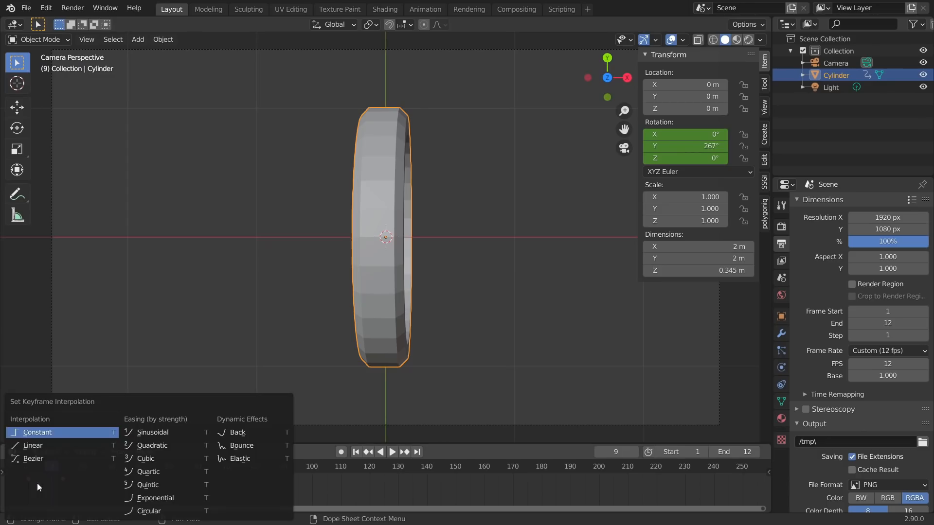
pyautogui.click(38, 447)
pyautogui.press('space')
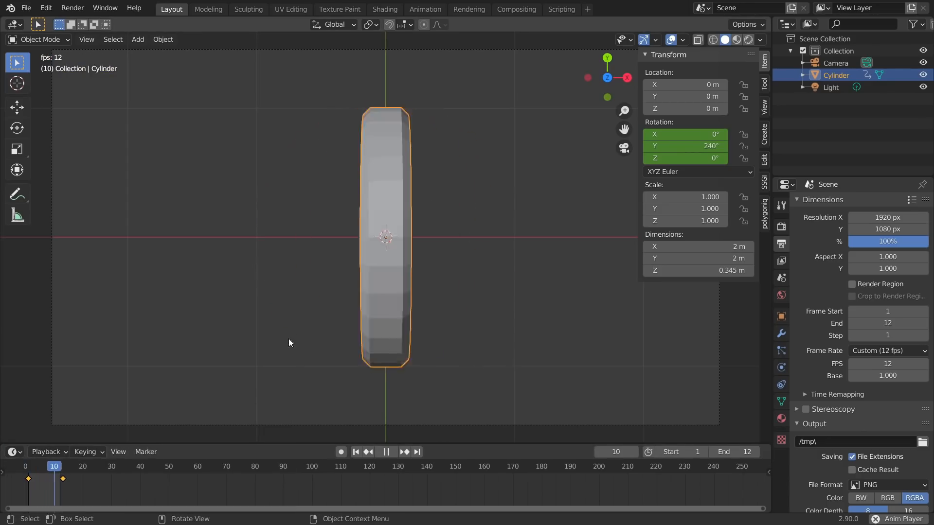
pyautogui.press('space')
pyautogui.press('t')
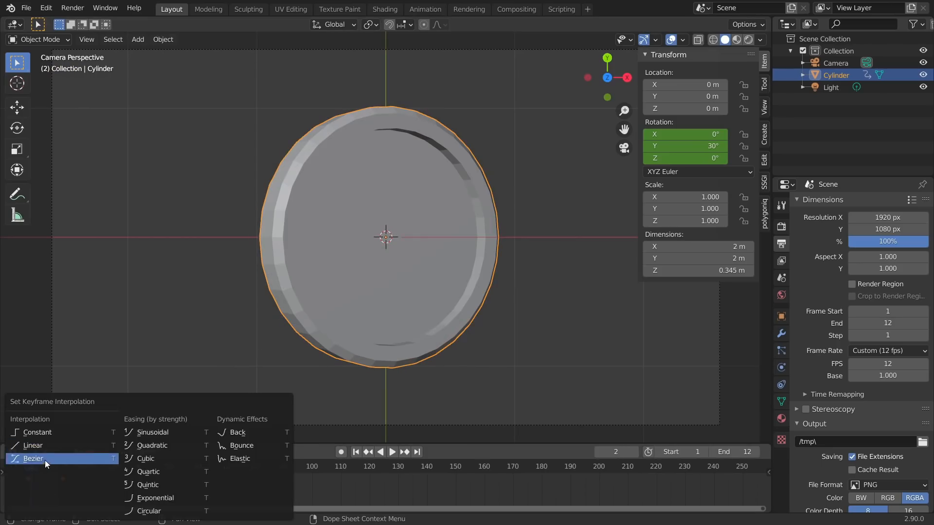
pyautogui.click(46, 459)
pyautogui.press('space')
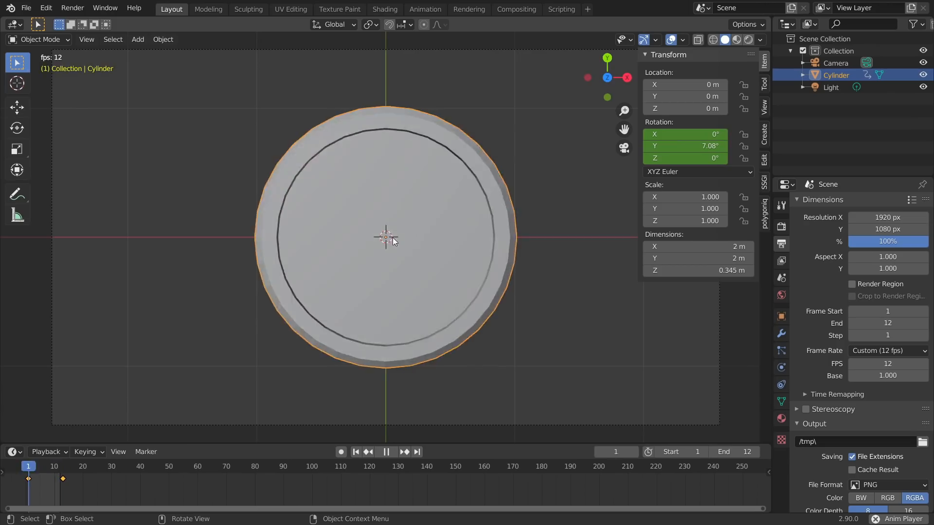
# Change the timeline to a Graph Editor, enlarge it and fit the full rotation curve in view.
pyautogui.click(10, 455)
pyautogui.click(151, 372)
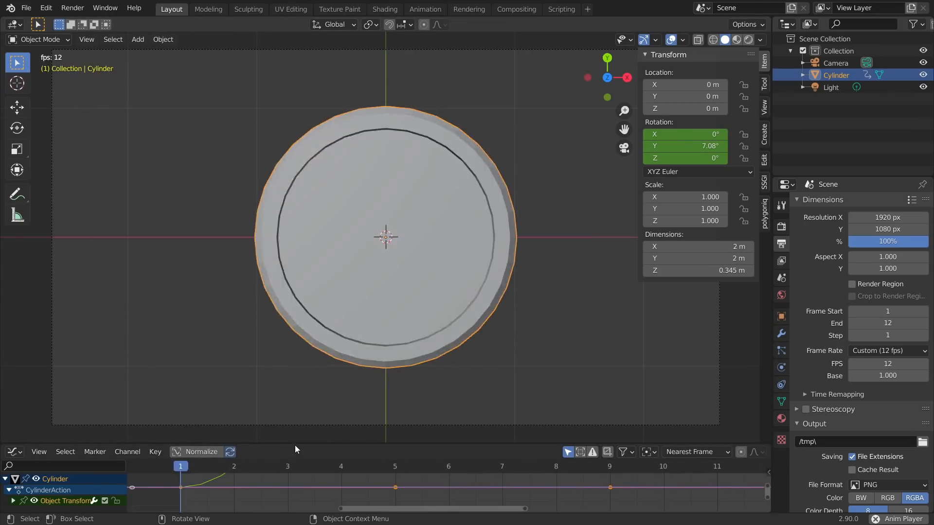
pyautogui.moveTo(294, 443); pyautogui.dragTo(325, 230)
pyautogui.moveTo(384, 275); pyautogui.dragTo(377, 399, button='middle')
pyautogui.scroll(-4, 377, 399)
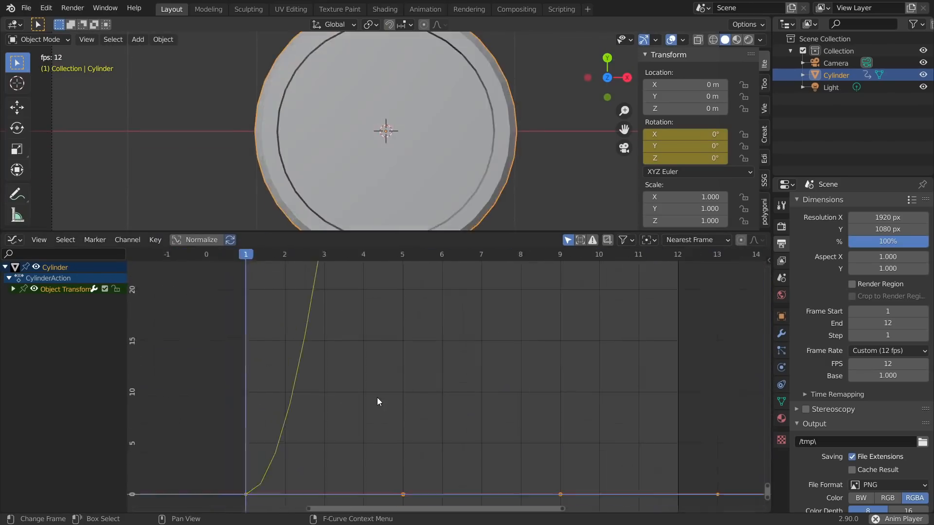
pyautogui.moveTo(767, 484); pyautogui.dragTo(815, 166)
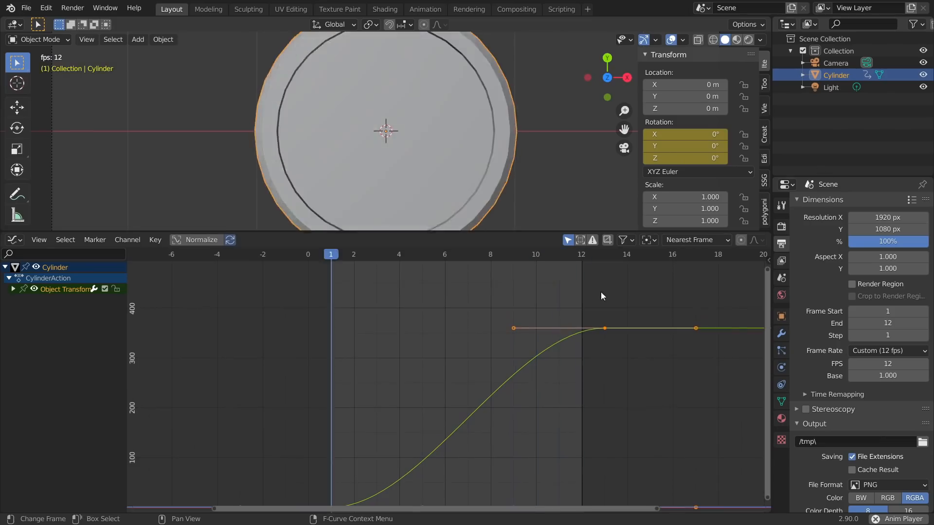
# Hide the X and Z Euler Rotation curves, select the Y Euler Rotation channel and stop playback.
pyautogui.click(13, 289)
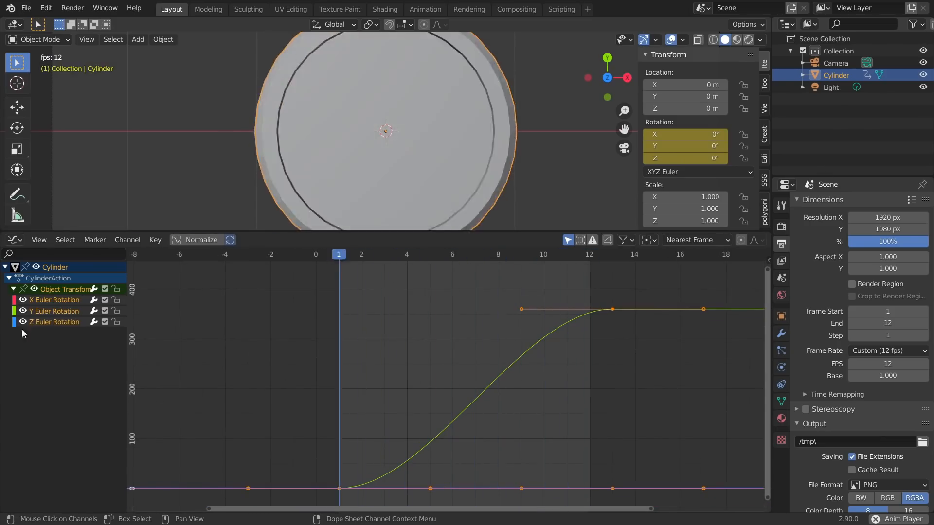
pyautogui.click(22, 322)
pyautogui.click(23, 301)
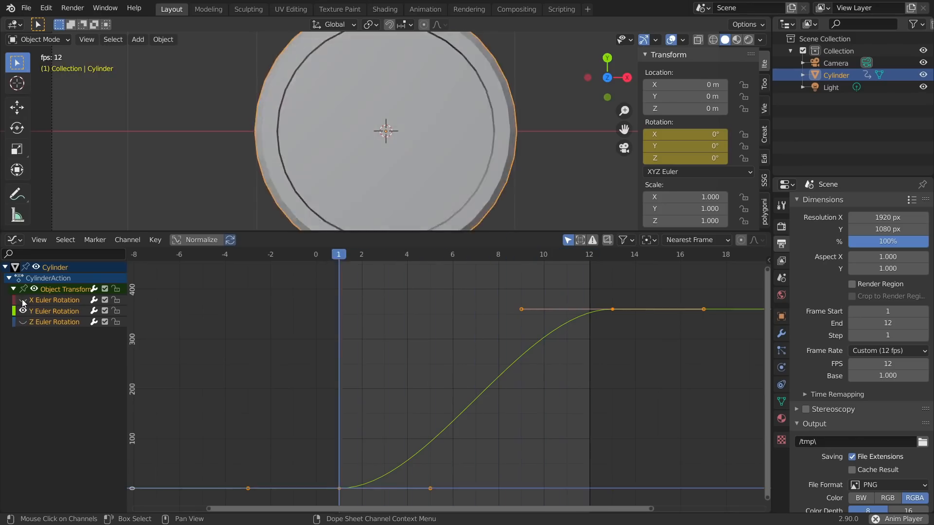
pyautogui.click(59, 312)
pyautogui.press('Escape')
# Select the Y rotation curve's last keyframe at frame 13 and scale up its handles for a stronger ease-out.
pyautogui.moveTo(660, 343); pyautogui.dragTo(577, 284)
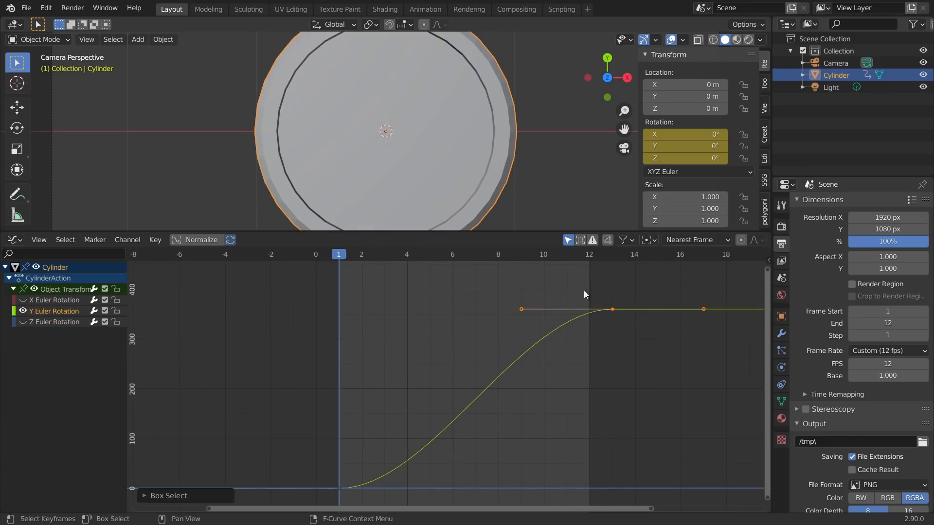
pyautogui.press('s')
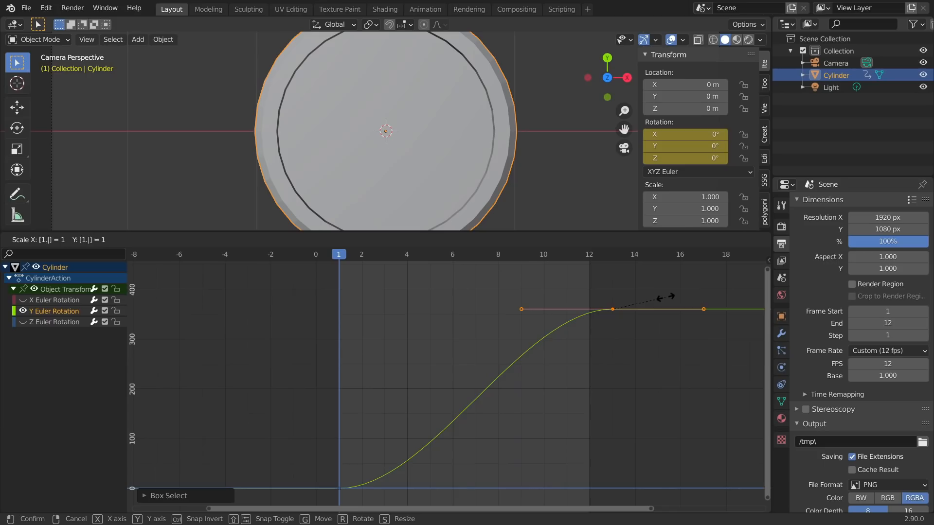
pyautogui.press('Escape')
# Select the Y rotation curve's first keyframe and scale its handles by 1.5.
pyautogui.moveTo(264, 433); pyautogui.dragTo(360, 495)
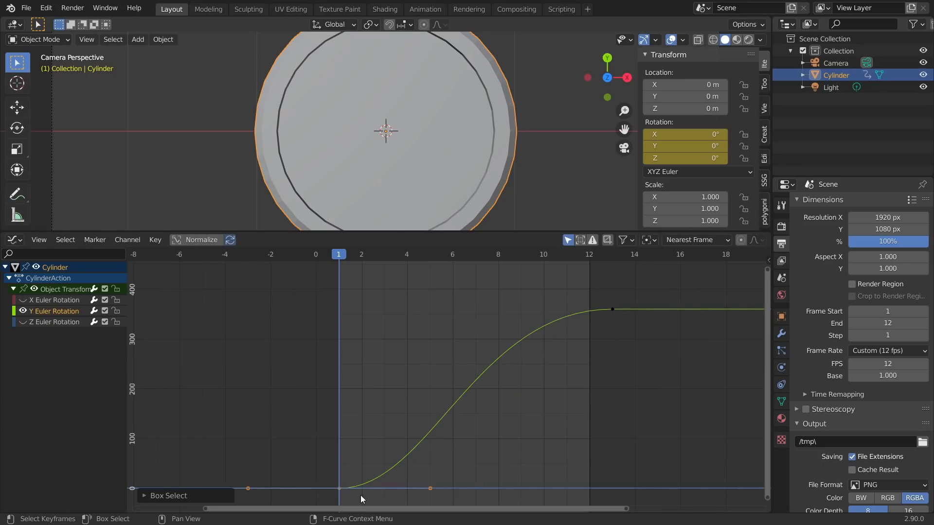
pyautogui.write('s.15')
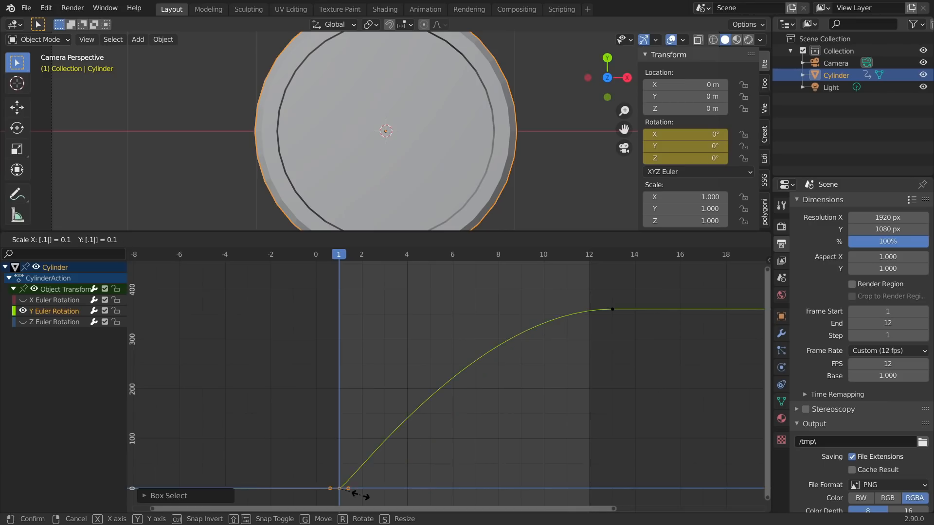
pyautogui.press('Return')
pyautogui.hotkey('ctrl', 'z')
pyautogui.write('s1.5')
pyautogui.press('Return')
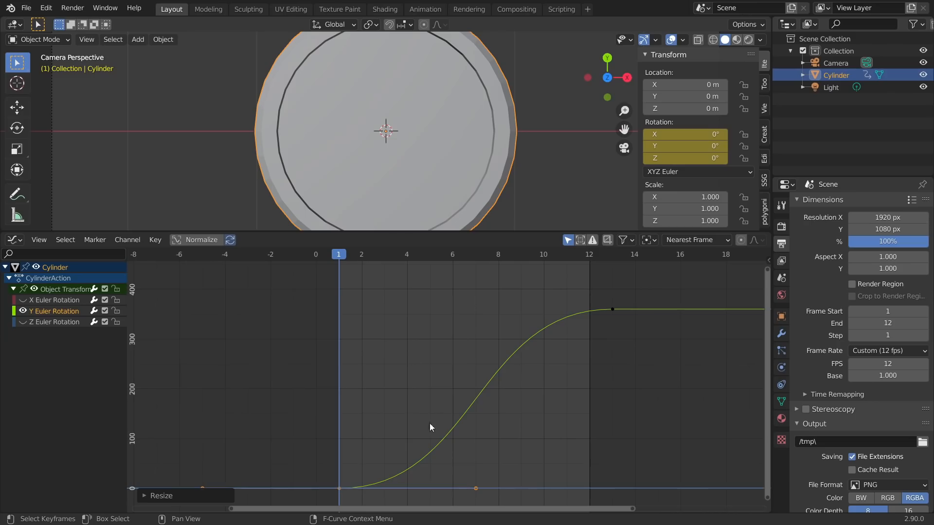
# Play the eased spin animation and shrink the Graph Editor to give the 3D viewport more room.
pyautogui.press('space')
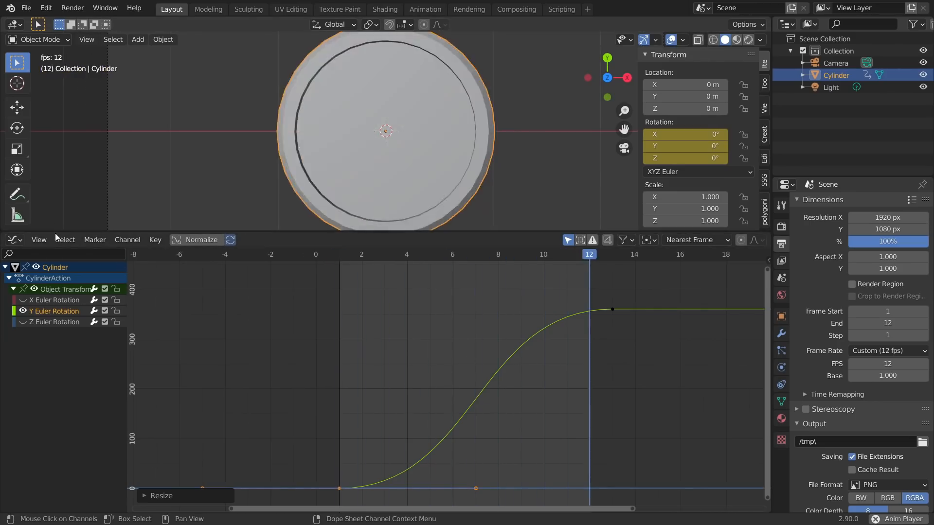
pyautogui.moveTo(54, 232); pyautogui.dragTo(49, 421)
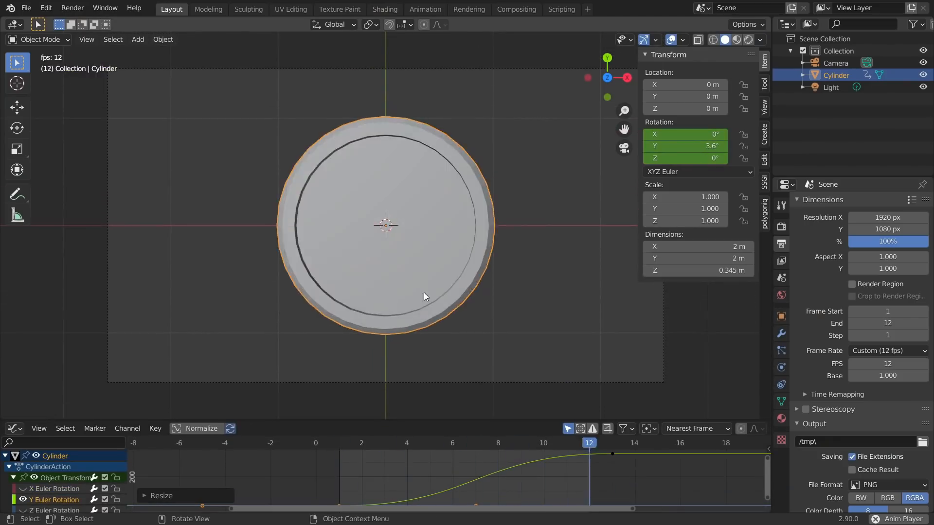
# Stop playback and switch to the Shading workspace with Rendered viewport shading.
pyautogui.press('Escape')
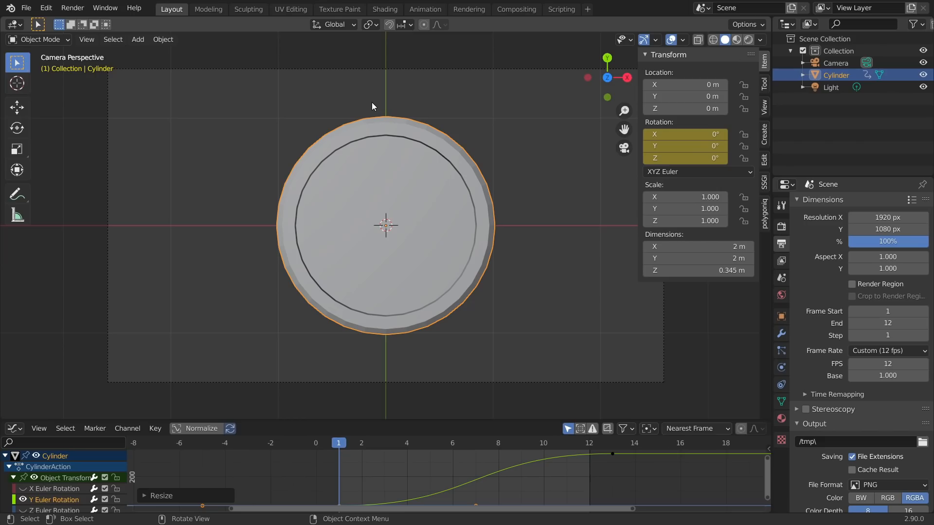
pyautogui.click(389, 10)
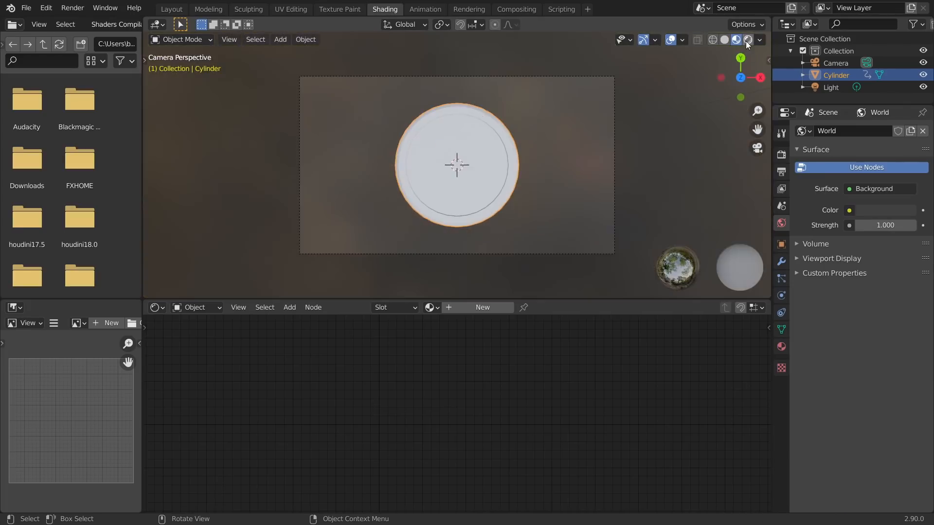
pyautogui.click(747, 40)
pyautogui.scroll(3, 475, 158)
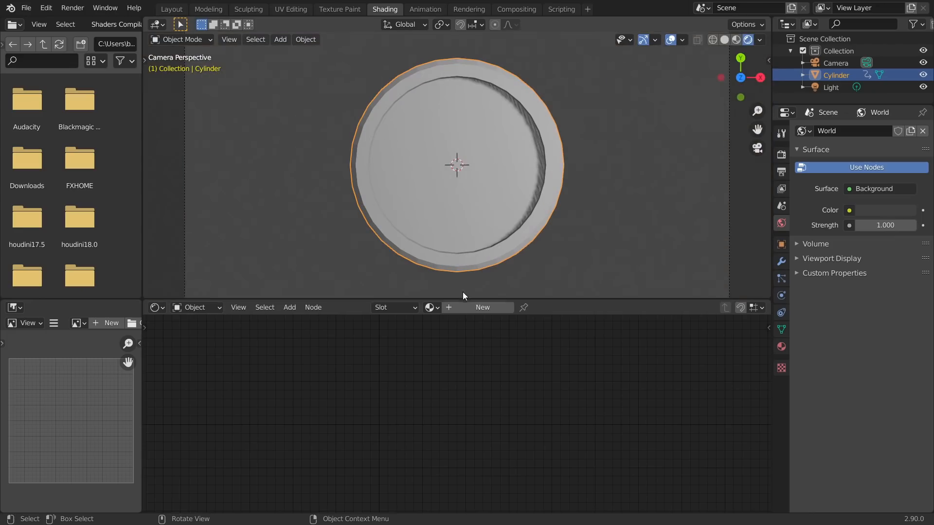
# Create a new material for the coin and set its Base Color to a bright golden orange with hue 0.117 and saturation 1.
pyautogui.click(467, 308)
pyautogui.moveTo(467, 341); pyautogui.dragTo(469, 375, button='middle')
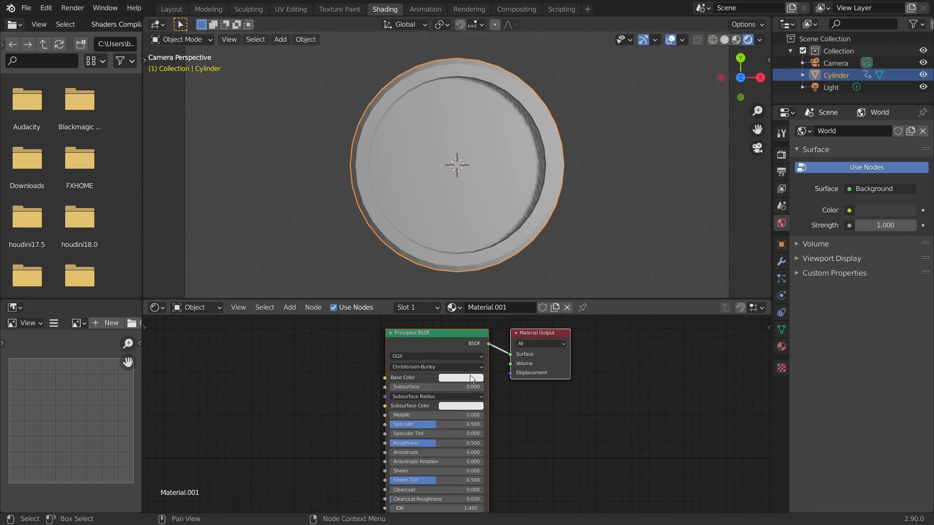
pyautogui.click(470, 378)
pyautogui.click(452, 309)
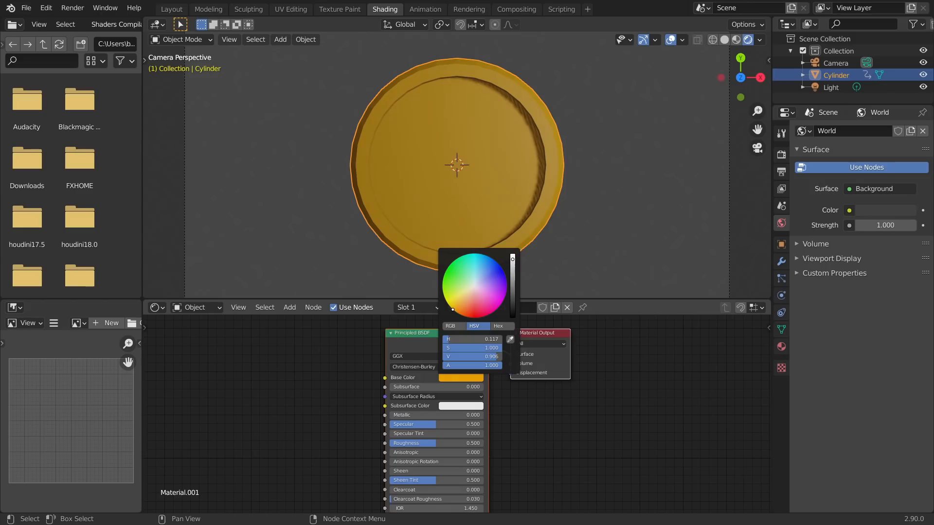
pyautogui.moveTo(513, 263); pyautogui.dragTo(512, 254)
# Set the coin material's Roughness to 0.467 and preview the spin animation.
pyautogui.press('space')
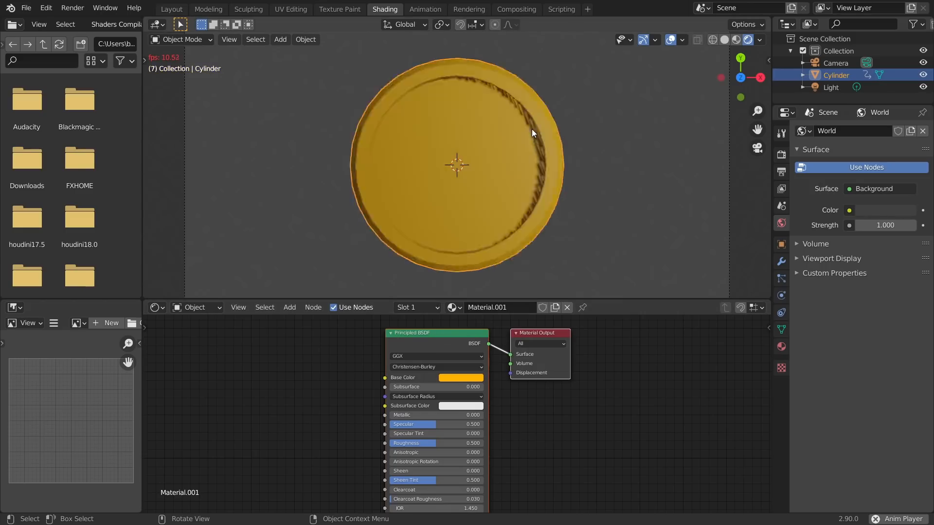
pyautogui.press('space')
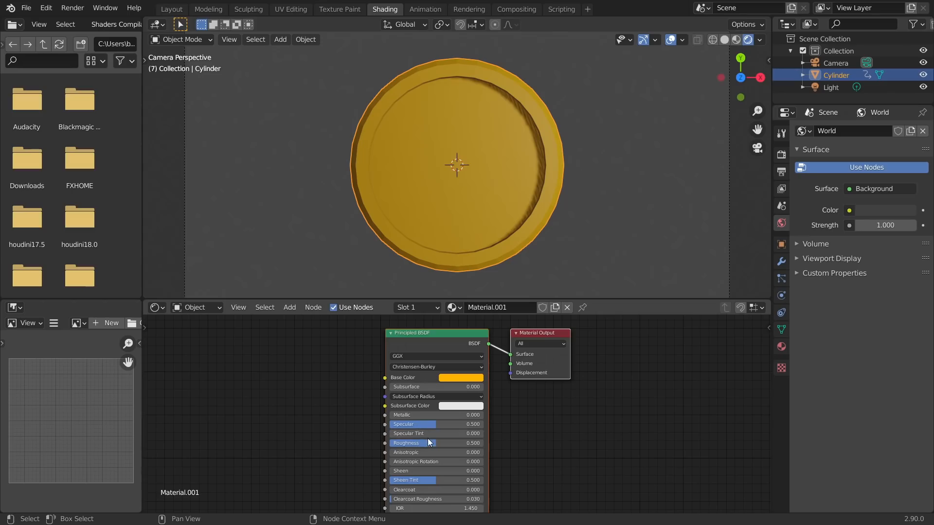
pyautogui.moveTo(434, 442); pyautogui.dragTo(431, 442)
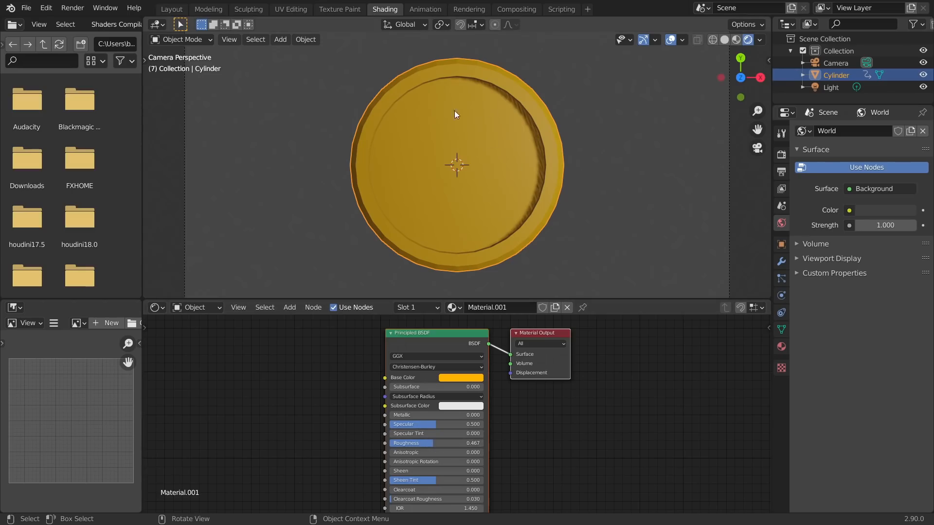
pyautogui.press('space')
pyautogui.press('space')
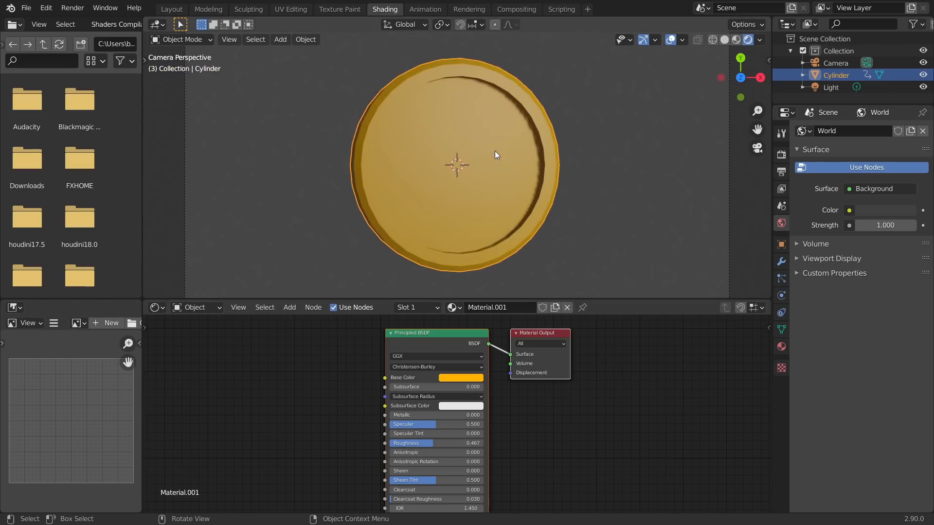
# Move the light in top view farther away from the coin, to about X 6.76 m, Y 3.02 m.
pyautogui.click(830, 87)
pyautogui.scroll(-1, 612, 91)
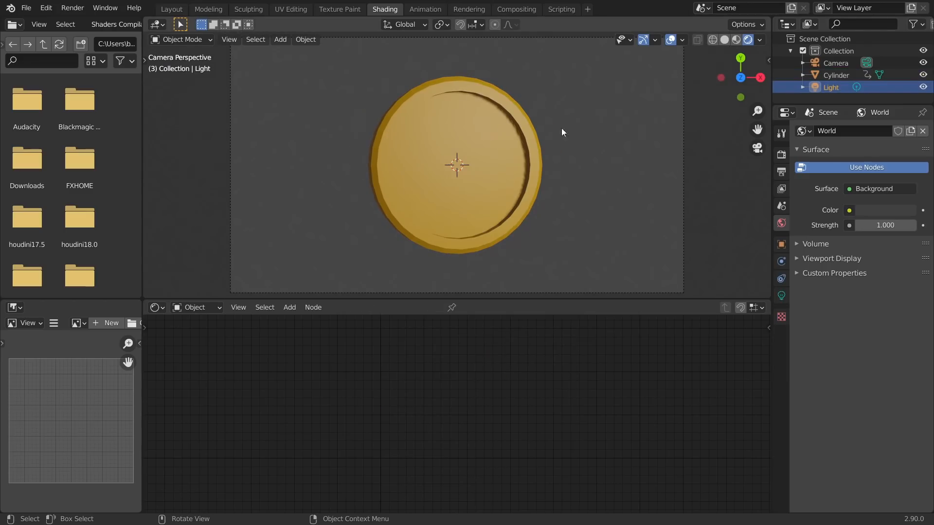
pyautogui.moveTo(502, 122); pyautogui.dragTo(536, 128, button='middle')
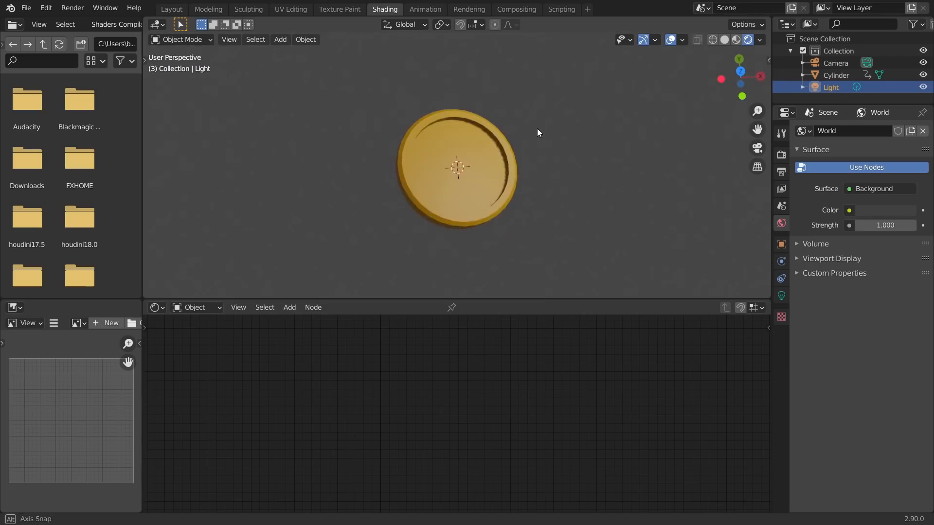
pyautogui.scroll(-6, 536, 128)
pyautogui.press('KP_7')
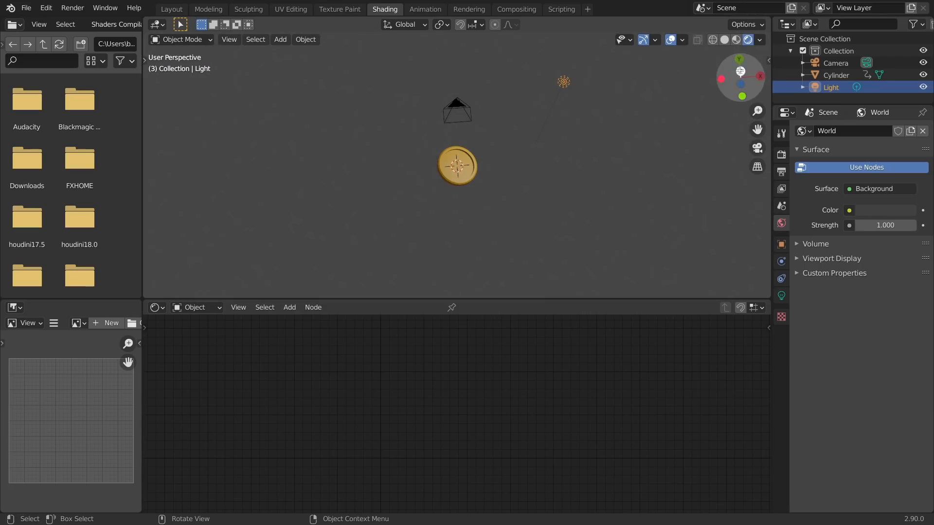
pyautogui.scroll(5, 603, 115)
pyautogui.press('g')
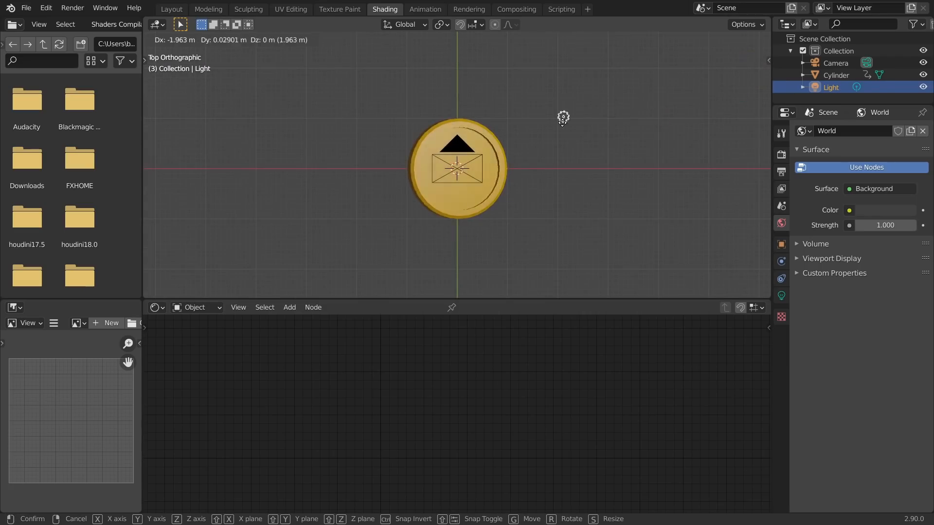
pyautogui.click(187, 281)
# Set the point light's radius to 0 m.
pyautogui.click(781, 296)
pyautogui.click(882, 241)
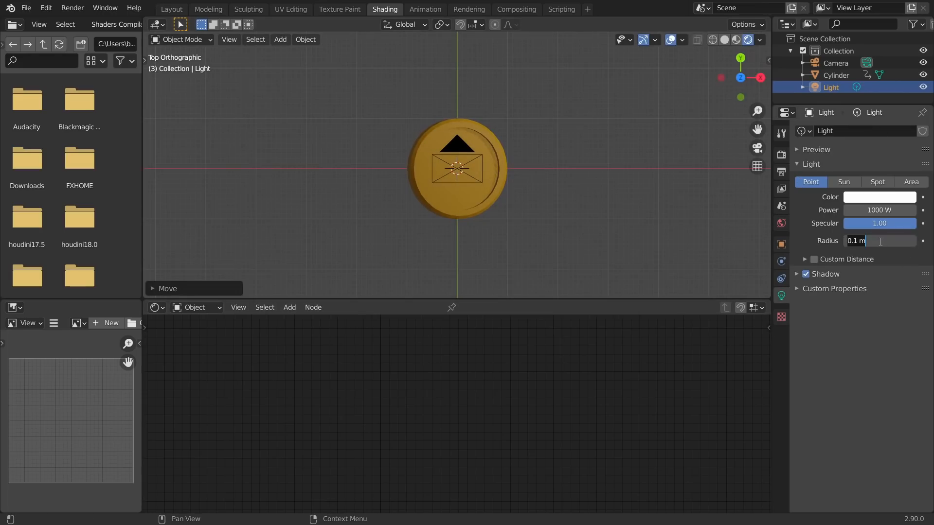
pyautogui.write('0')
pyautogui.press('Return')
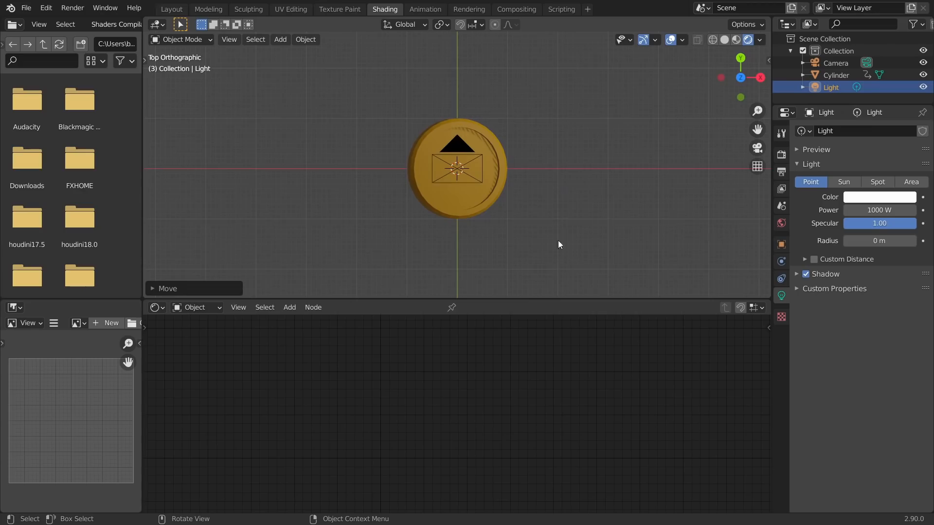
pyautogui.scroll(2, 505, 179)
# Set the light's power to 10000 W and preview the spinning coin through the camera.
pyautogui.click(860, 210)
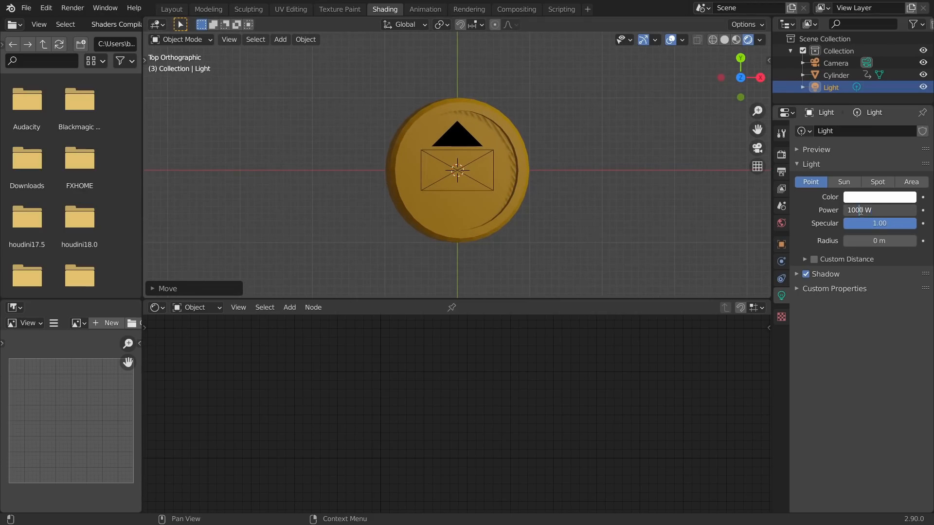
pyautogui.write('0')
pyautogui.press('Return')
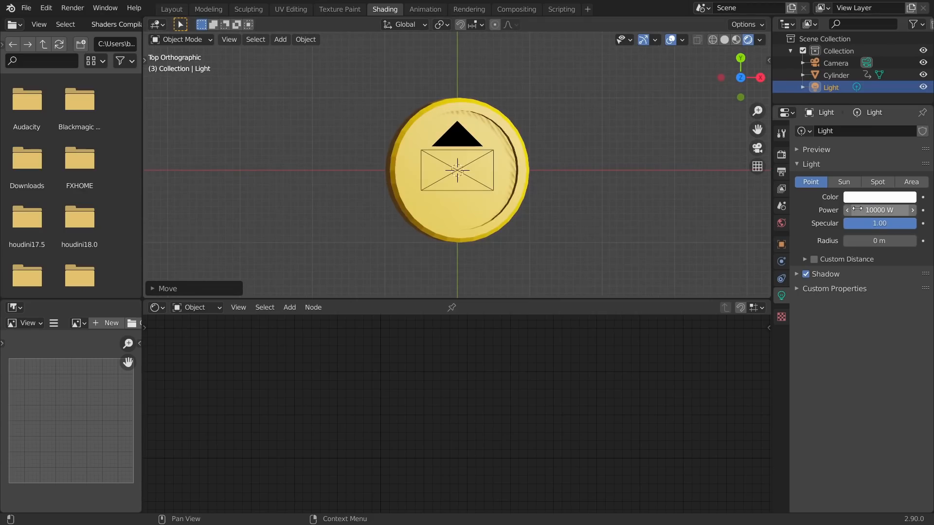
pyautogui.click(757, 147)
pyautogui.press('space')
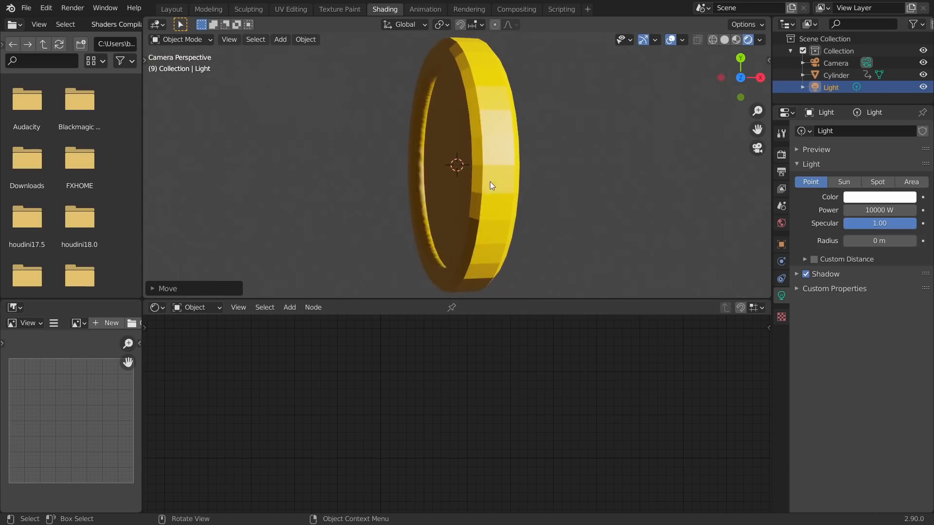
# Try the Cycles render engine for comparison and return to Eevee.
pyautogui.click(781, 155)
pyautogui.click(876, 130)
pyautogui.click(872, 168)
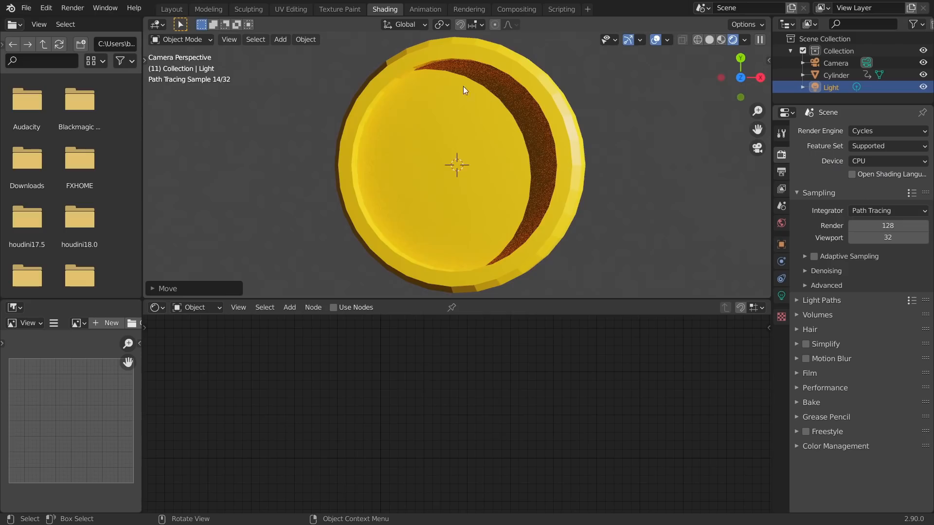
pyautogui.click(878, 131)
pyautogui.click(875, 144)
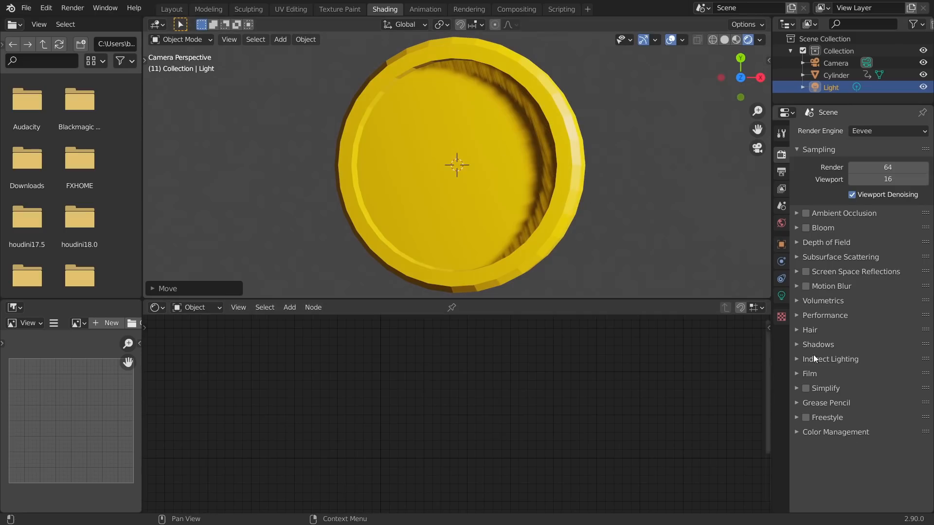
# Set the Eevee shadow Cube Size to 2048 px.
pyautogui.click(828, 345)
pyautogui.click(856, 362)
pyautogui.click(857, 359)
pyautogui.click(858, 361)
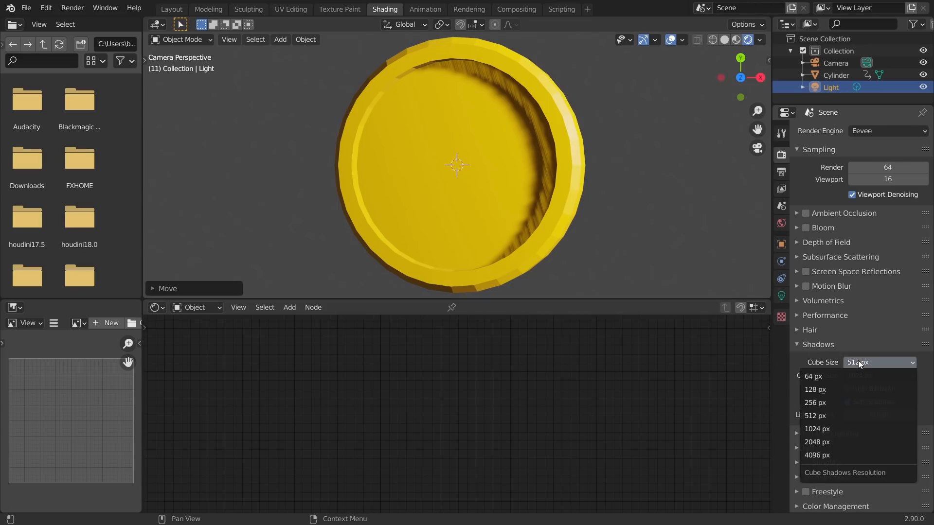
pyautogui.click(836, 441)
pyautogui.scroll(-2, 386, 179)
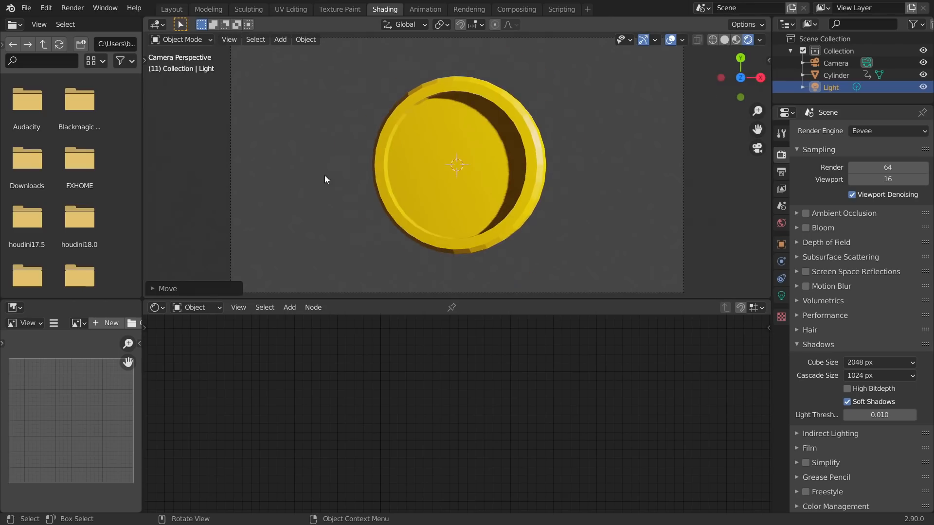
# Play and pause the spin animation several times to examine the coin's shadows in motion.
pyautogui.press('space')
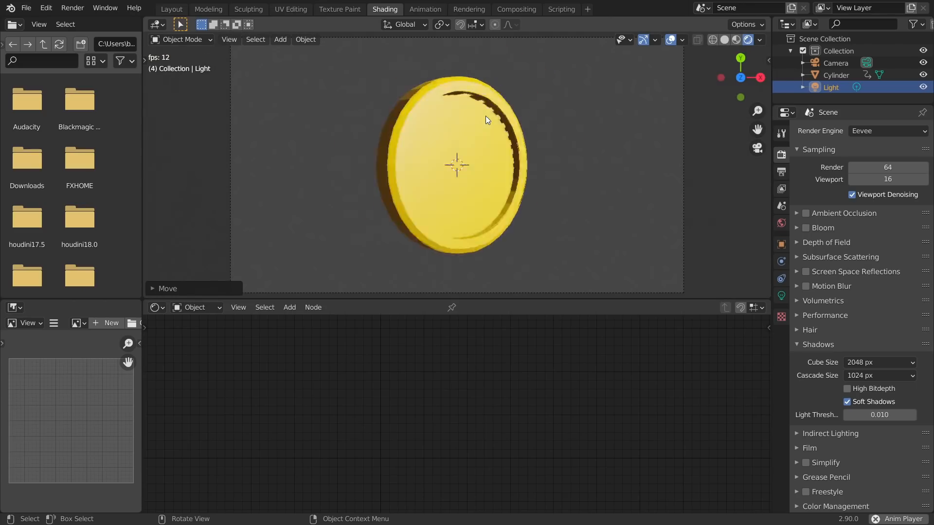
pyautogui.press('space')
pyautogui.press('space')
pyautogui.press('space')
pyautogui.press('space')
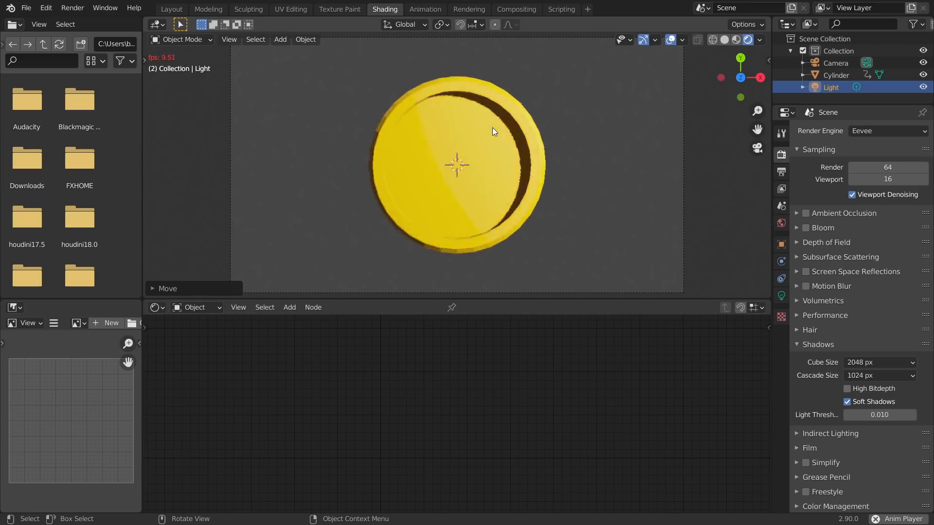
pyautogui.press('space')
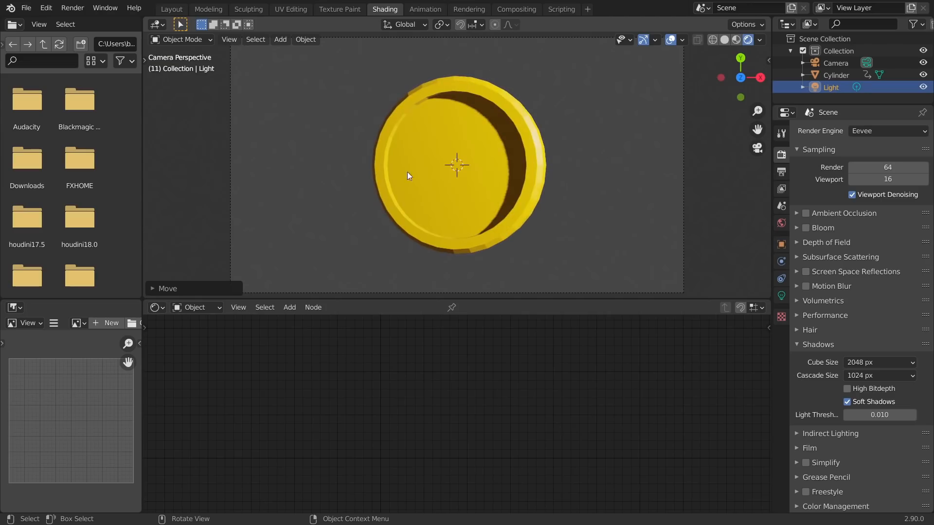
# Step through the animation frame by frame from frame 1 to frame 11 to inspect the coin's shading.
pyautogui.hotkey('shift', 'Left')
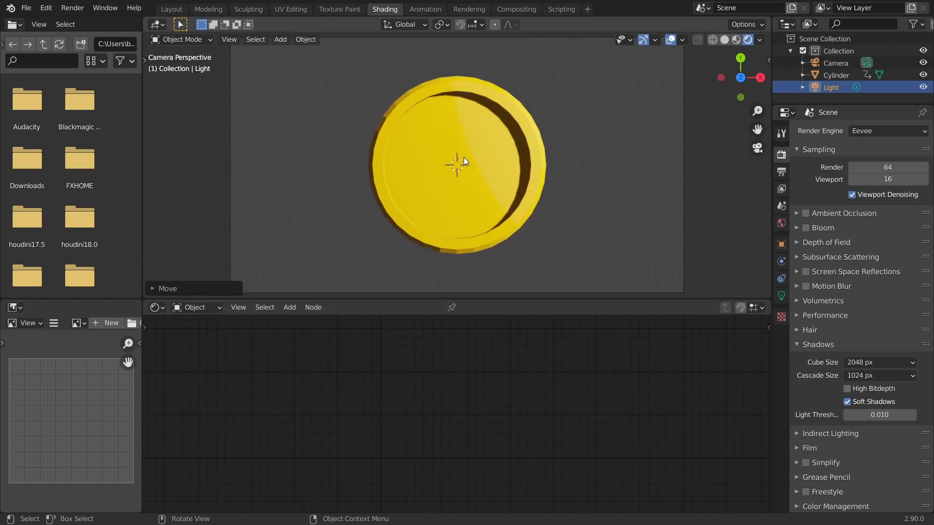
pyautogui.press('Right')
pyautogui.press('Right')
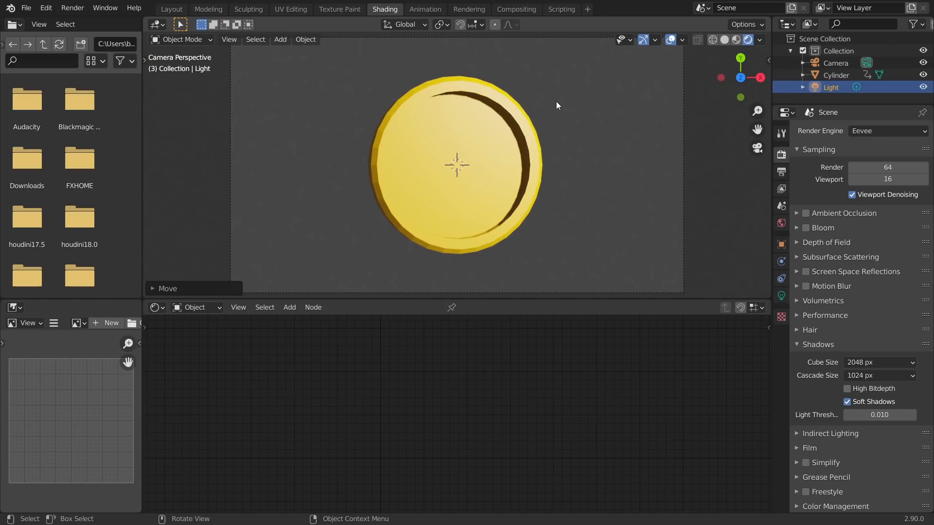
pyautogui.press('Right')
pyautogui.press('Right')
pyautogui.press('Right')
pyautogui.press('Right')
pyautogui.press('Right')
pyautogui.press('Right')
pyautogui.press('Right')
pyautogui.press('Right')
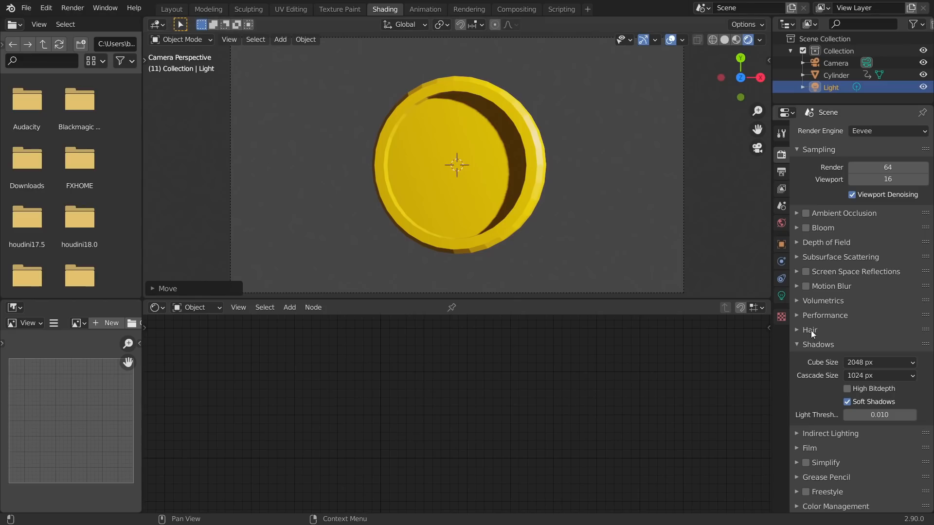
# Enable the transparent film background for renders and replay the spin from frame 1.
pyautogui.click(810, 448)
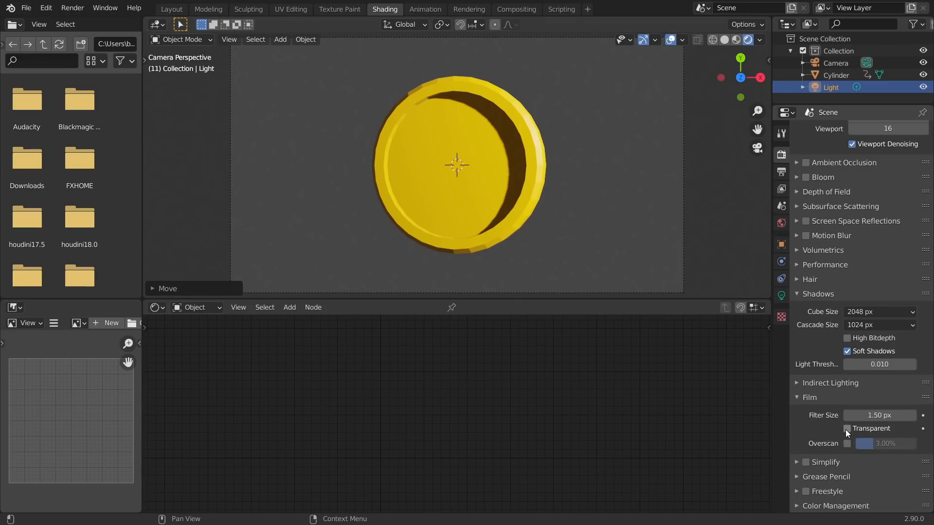
pyautogui.click(847, 429)
pyautogui.hotkey('shift', 'Left')
pyautogui.press('space')
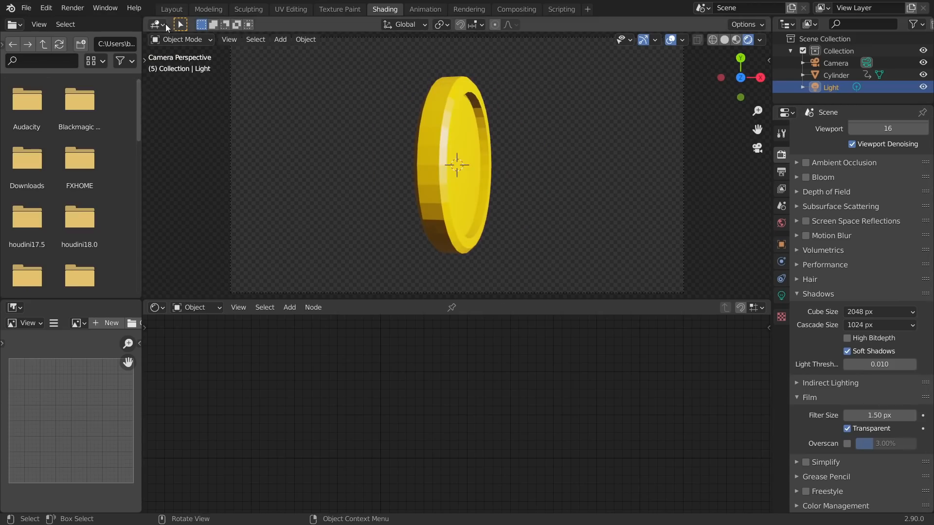
# Render a test image of frame 4 from the Layout workspace and close the render window.
pyautogui.click(174, 8)
pyautogui.click(383, 442)
pyautogui.click(400, 442)
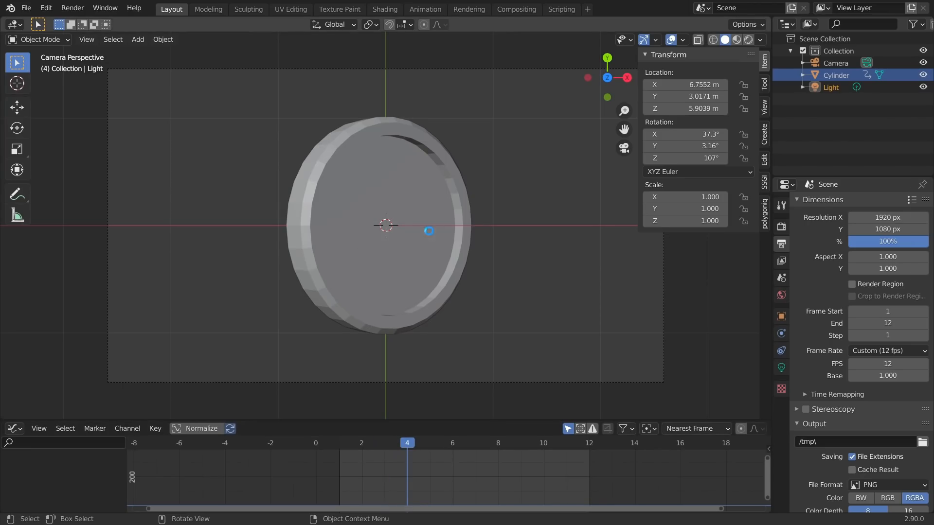
pyautogui.press('F12')
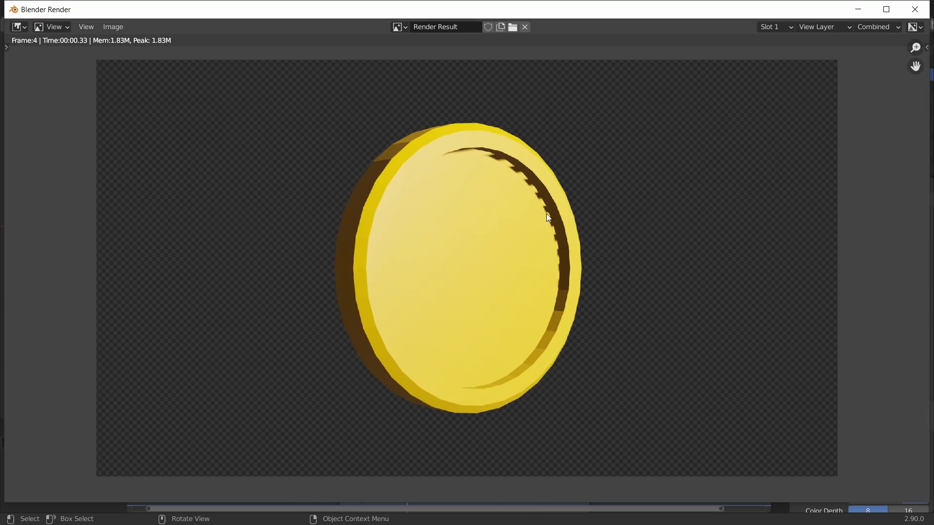
pyautogui.click(927, 19)
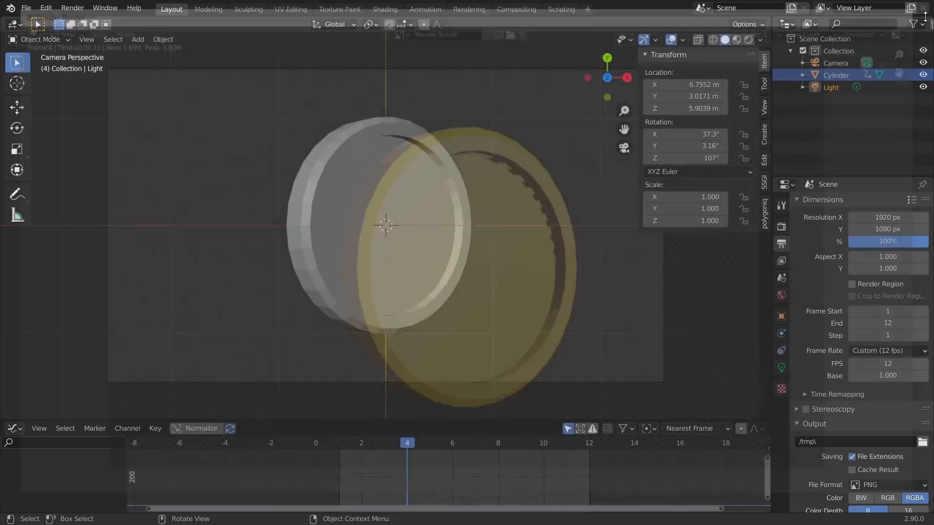
# Set the render engine to Cycles with GPU Compute as the device and show the viewport in Rendered shading.
pyautogui.click(782, 226)
pyautogui.click(883, 204)
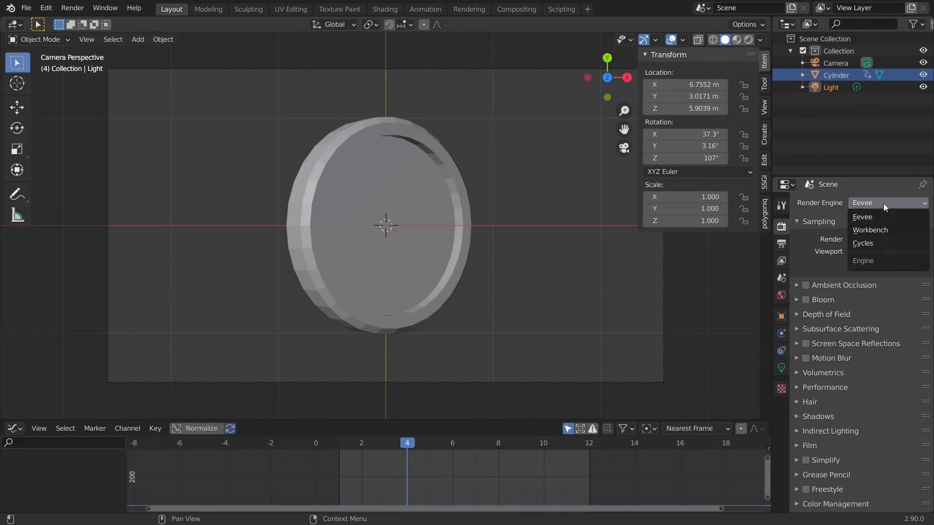
pyautogui.click(857, 243)
pyautogui.click(870, 234)
pyautogui.click(871, 260)
pyautogui.click(748, 41)
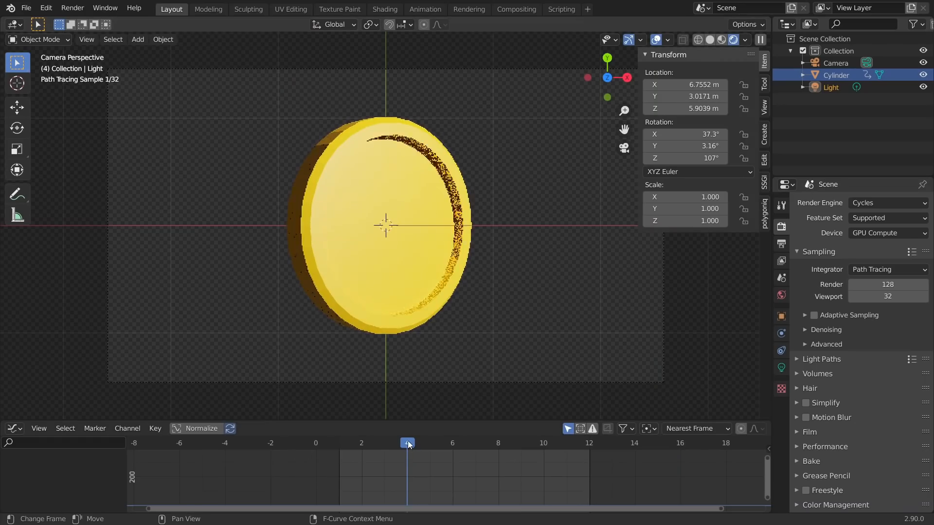
# Go to frame 3, enable Adaptive Sampling and set the render samples to 32.
pyautogui.moveTo(408, 440); pyautogui.dragTo(392, 442)
pyautogui.click(814, 315)
pyautogui.click(888, 284)
pyautogui.write('32')
pyautogui.press('Return')
# Save the project to the Desktop as garbage.blend.
pyautogui.hotkey('ctrl', 's')
pyautogui.click(335, 450)
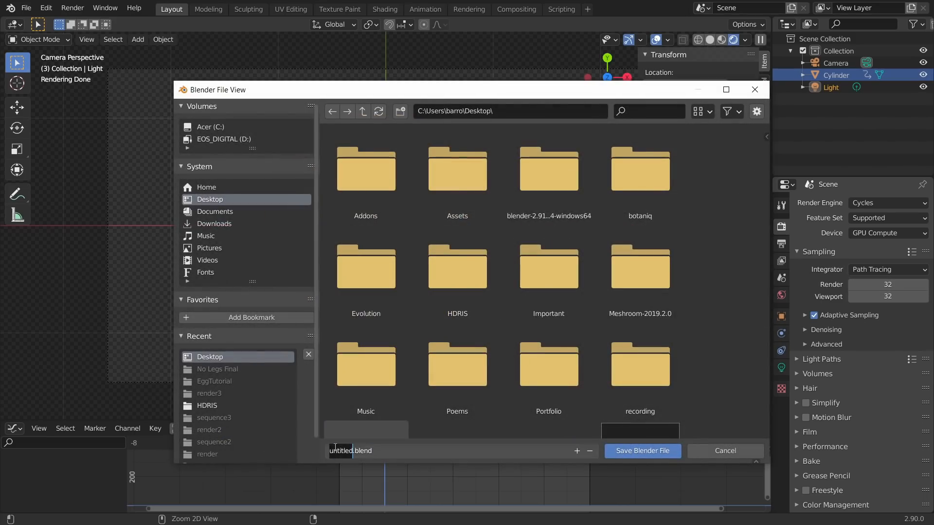
pyautogui.write('garbage')
pyautogui.press('Return')
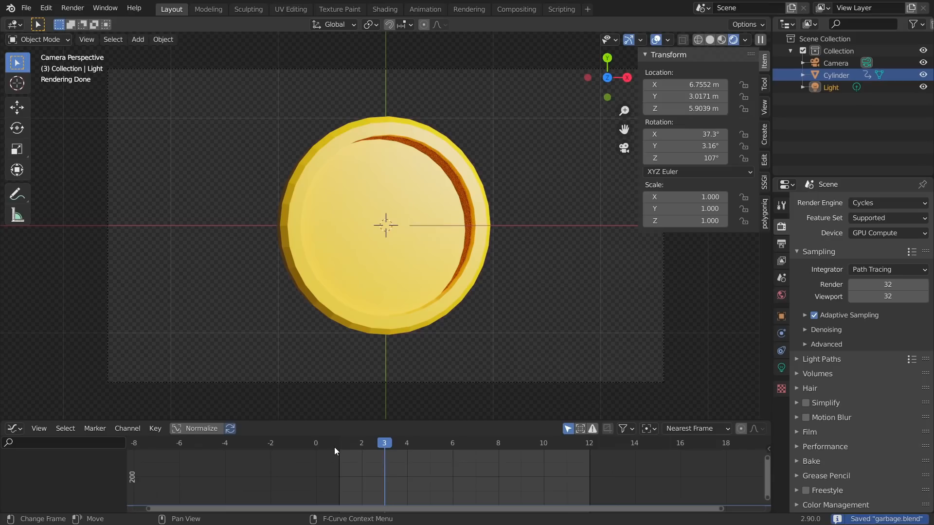
# Render frame 3 as a still image and close the render window.
pyautogui.press('F12')
pyautogui.scroll(-1, 597, 284)
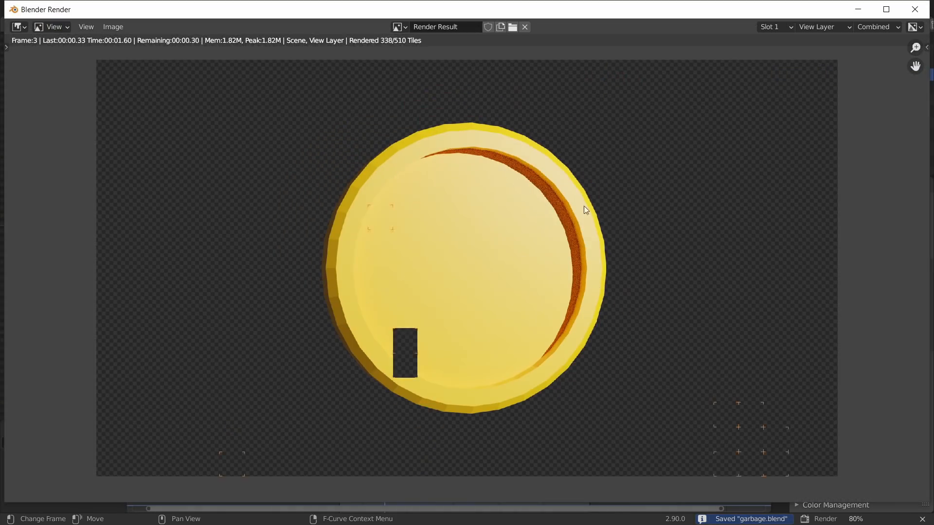
pyautogui.click(912, 11)
# Enable nodes in the Compositing workspace and move the Render Layers node away from the Composite node.
pyautogui.click(517, 9)
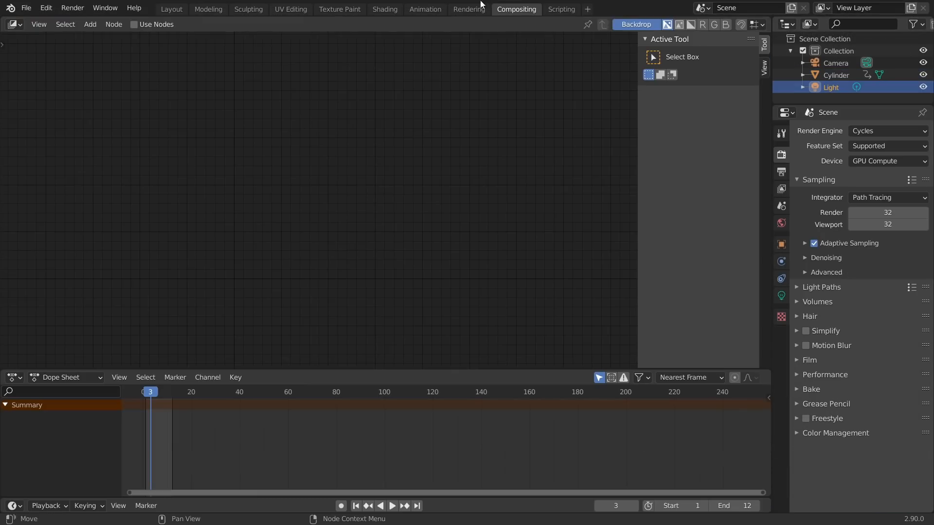
pyautogui.click(134, 26)
pyautogui.moveTo(209, 117); pyautogui.dragTo(305, 58)
pyautogui.press('g')
pyautogui.click(120, 40)
pyautogui.moveTo(129, 109); pyautogui.dragTo(253, 149, button='middle')
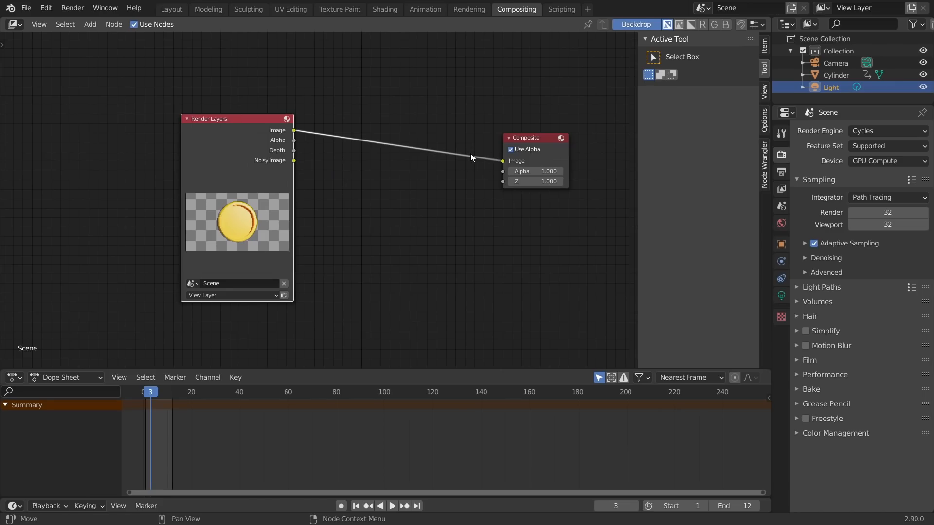
# Connect a Viewer node to the Render Layers image output and shrink the backdrop preview.
pyautogui.keyDown('ctrl'); pyautogui.keyDown('shift'); pyautogui.click(240, 123); pyautogui.keyUp('shift'); pyautogui.keyUp('ctrl')
pyautogui.moveTo(327, 84); pyautogui.dragTo(512, 217)
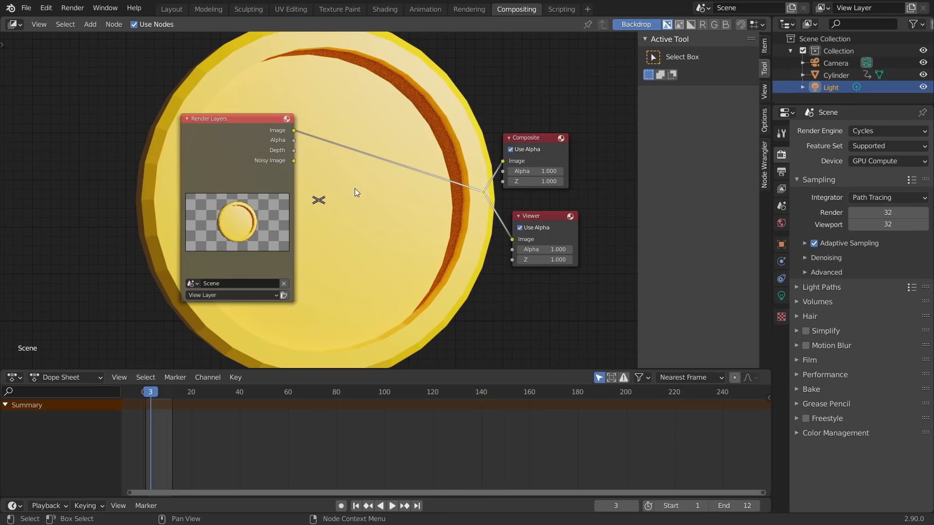
pyautogui.press('v')
pyautogui.press('v')
pyautogui.press('v')
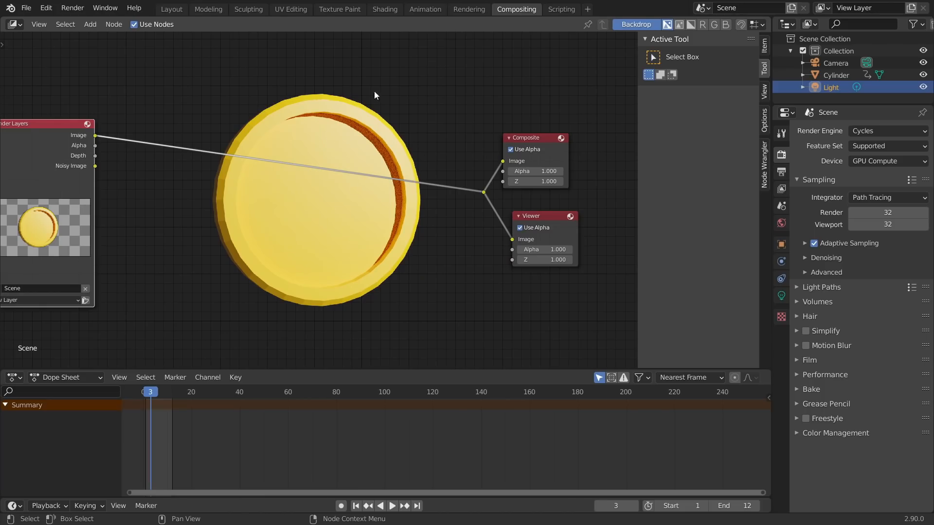
# Insert a Scale node on the link right after the Render Layers node.
pyautogui.moveTo(303, 129); pyautogui.dragTo(314, 144, button='middle')
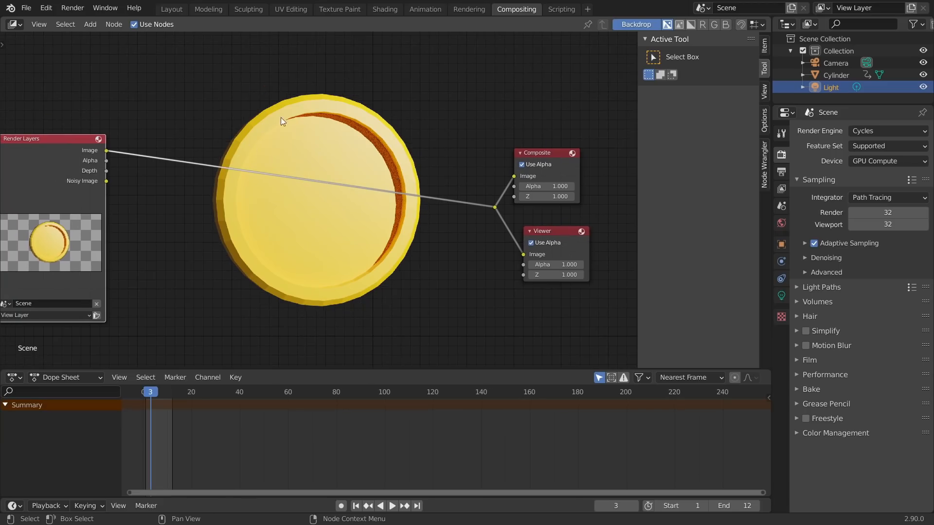
pyautogui.moveTo(305, 147); pyautogui.dragTo(312, 136, button='middle')
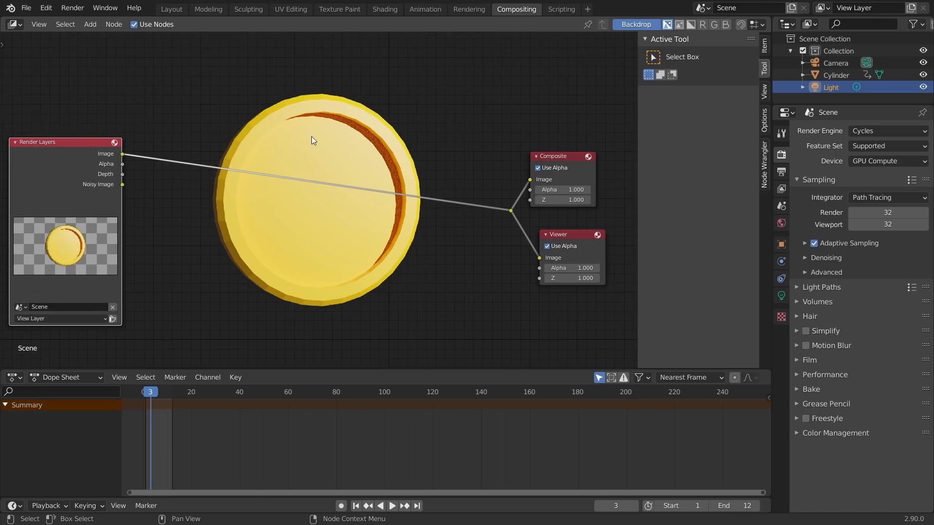
pyautogui.hotkey('shift', 'a')
pyautogui.write('sca')
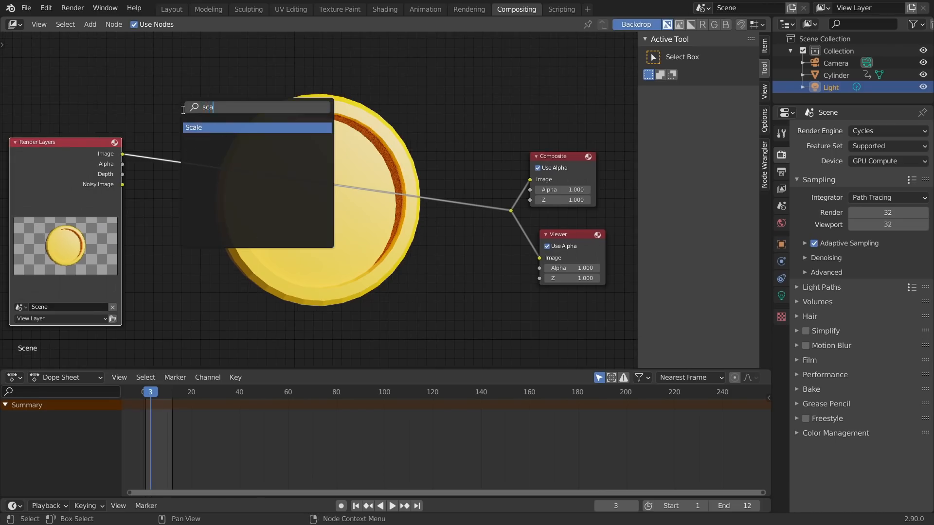
pyautogui.click(196, 126)
pyautogui.click(181, 155)
# Duplicate the Scale node onto the link after the first one and mute the copy.
pyautogui.hotkey('shift', 'd')
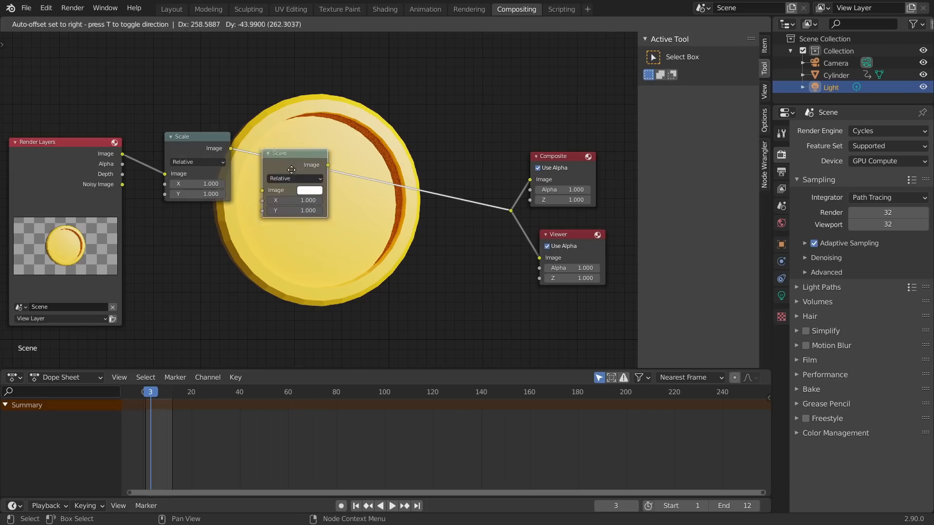
pyautogui.click(307, 162)
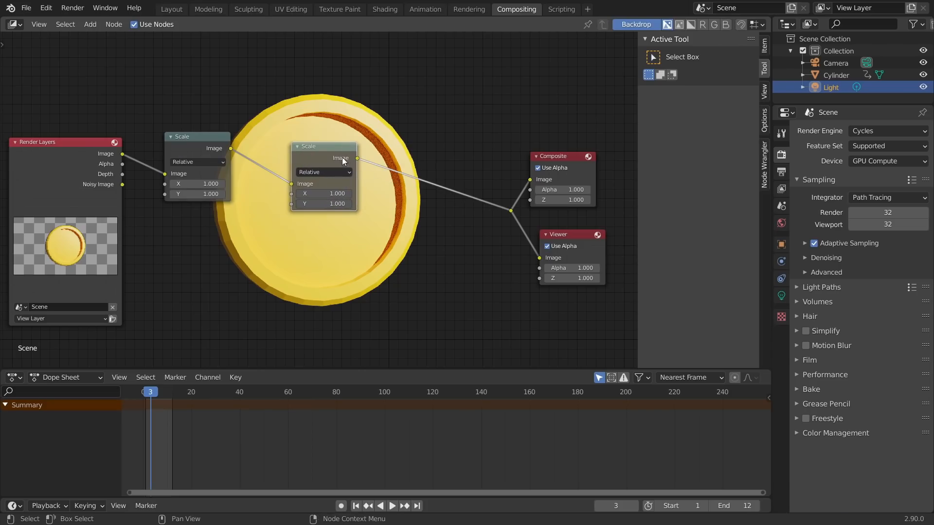
pyautogui.press('m')
# Set the first Scale node's X and Y to 0.1.
pyautogui.moveTo(192, 180); pyautogui.dragTo(263, 181, button='middle')
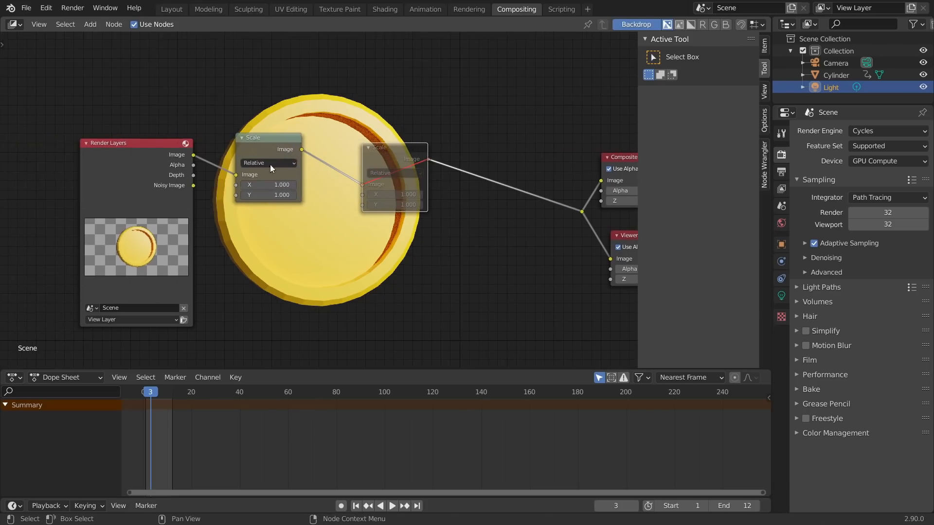
pyautogui.click(269, 185)
pyautogui.write('0.1')
pyautogui.press('Return')
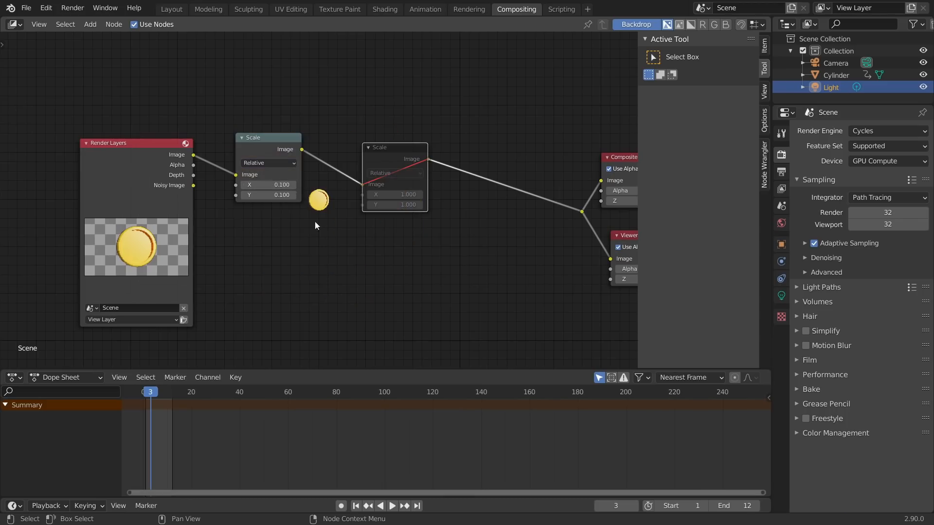
# Enlarge the backdrop preview to examine the pixelation of the scaled-down coin.
pyautogui.hotkey('alt', 'v')
pyautogui.hotkey('alt', 'v')
pyautogui.hotkey('alt', 'v')
pyautogui.hotkey('alt', 'v')
pyautogui.hotkey('alt', 'v')
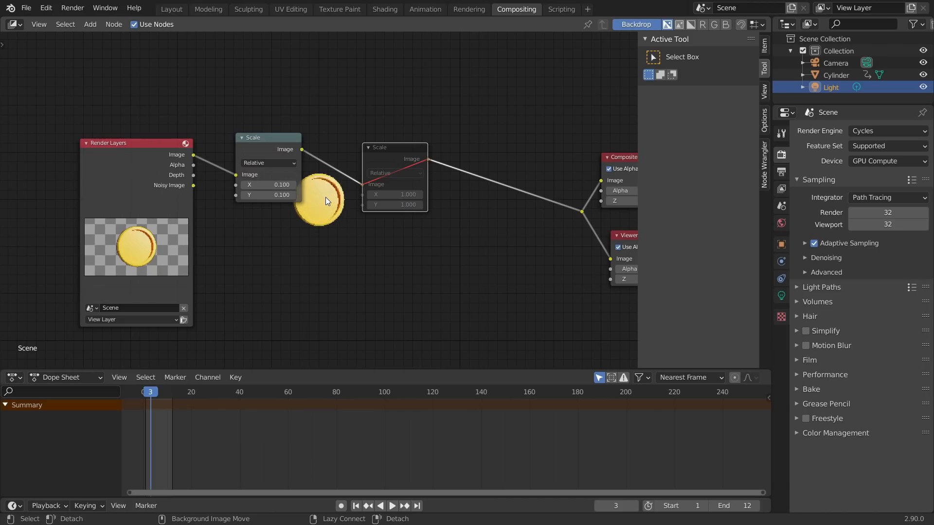
pyautogui.hotkey('alt', 'v')
pyautogui.hotkey('alt', 'v')
pyautogui.hotkey('alt', 'v')
pyautogui.hotkey('alt', 'v')
pyautogui.hotkey('alt', 'v')
pyautogui.hotkey('alt', 'v')
pyautogui.hotkey('alt', 'v')
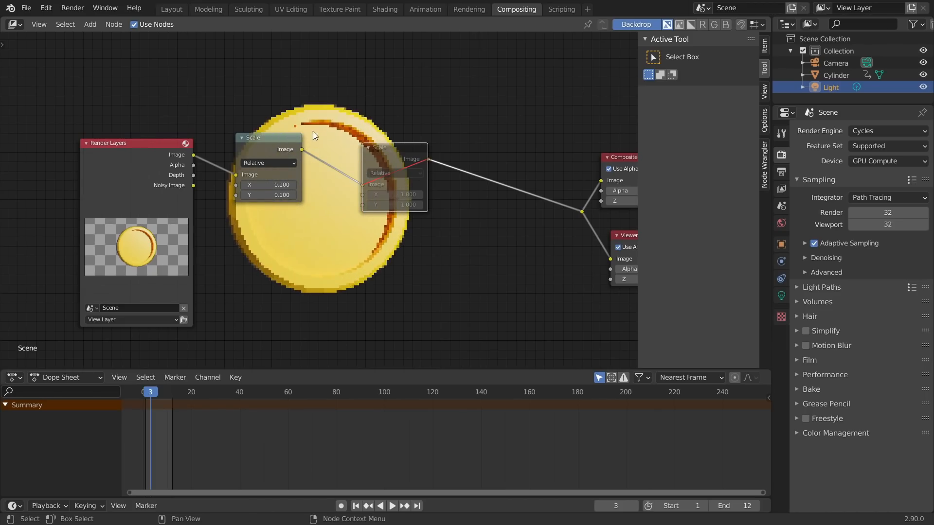
pyautogui.hotkey('alt', 'v')
# Set the first Scale node's X and Y to 0.05 and enlarge the backdrop slightly.
pyautogui.moveTo(276, 185); pyautogui.dragTo(276, 195)
pyautogui.write('.05')
pyautogui.press('Return')
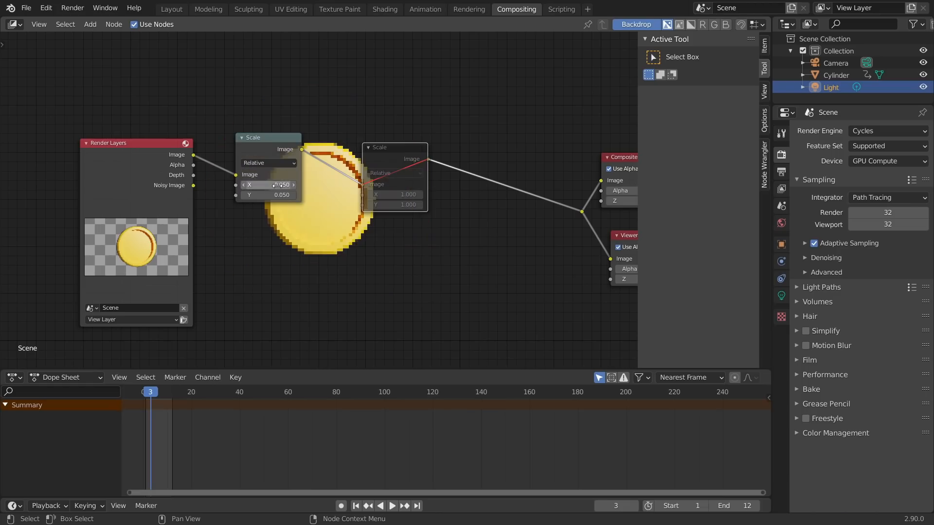
pyautogui.hotkey('alt', 'v')
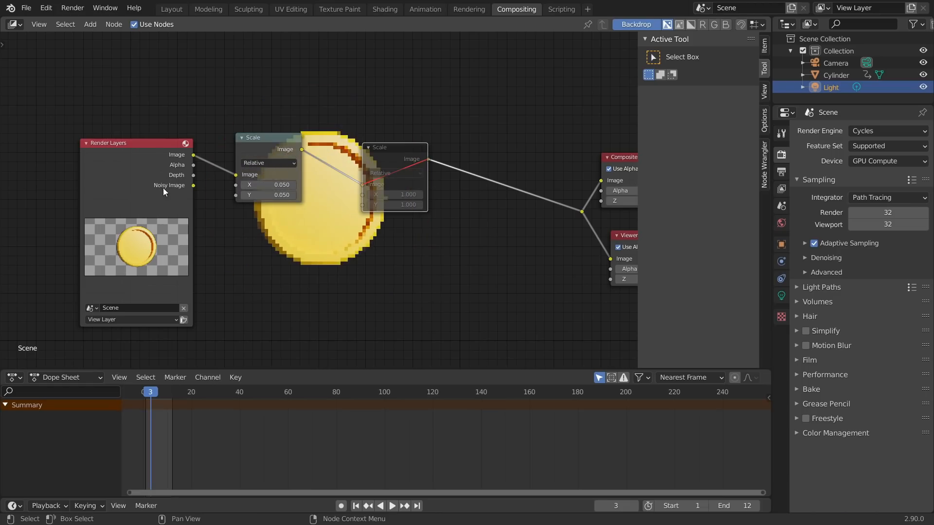
# Make room between the two Scale nodes and insert a Pixelate node on their link.
pyautogui.moveTo(22, 197); pyautogui.dragTo(265, 122)
pyautogui.press('g')
pyautogui.click(153, 132)
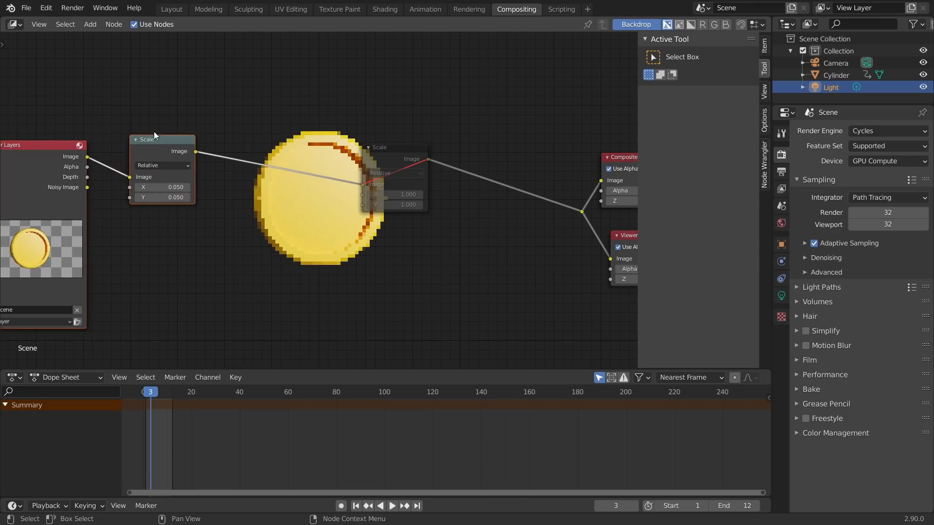
pyautogui.hotkey('shift', 'a')
pyautogui.click(293, 116)
pyautogui.write('pi')
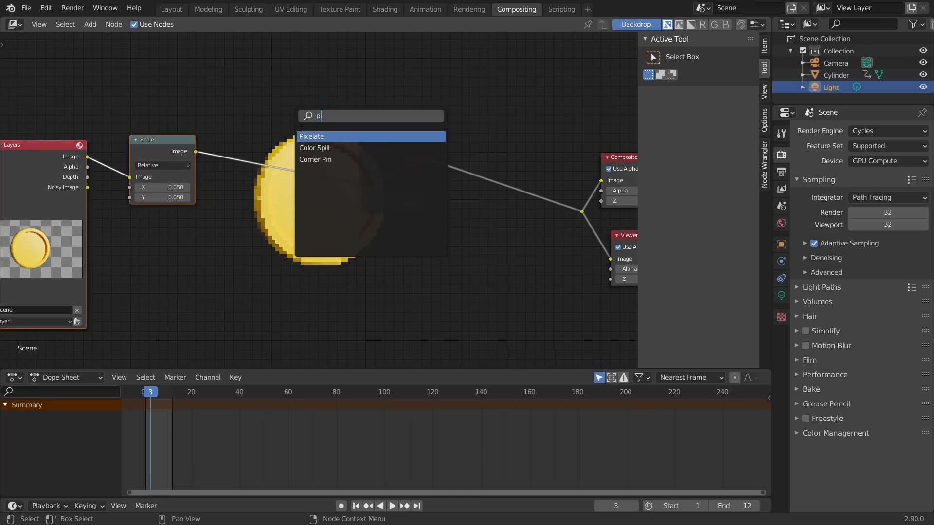
pyautogui.press('Return')
pyautogui.click(237, 155)
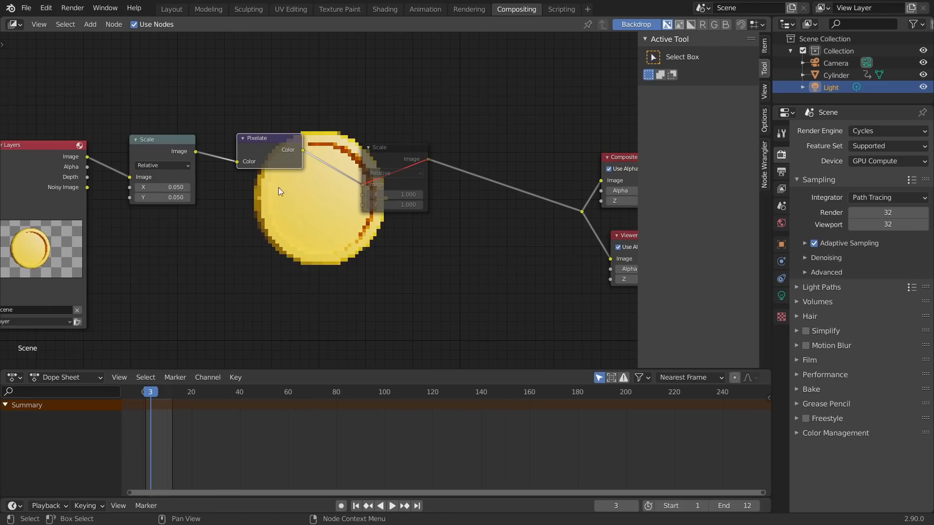
# Unmute the second Scale node and set its X and Y to 20.
pyautogui.click(398, 153)
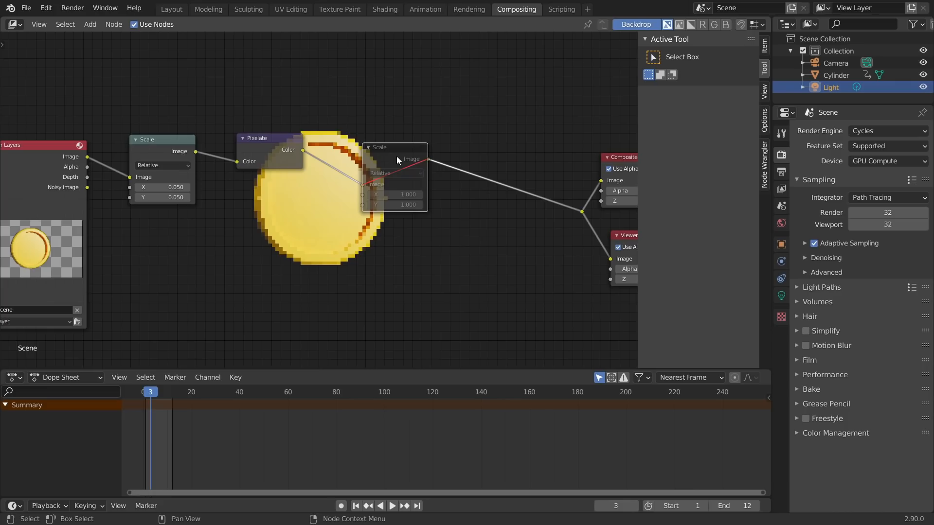
pyautogui.press('m')
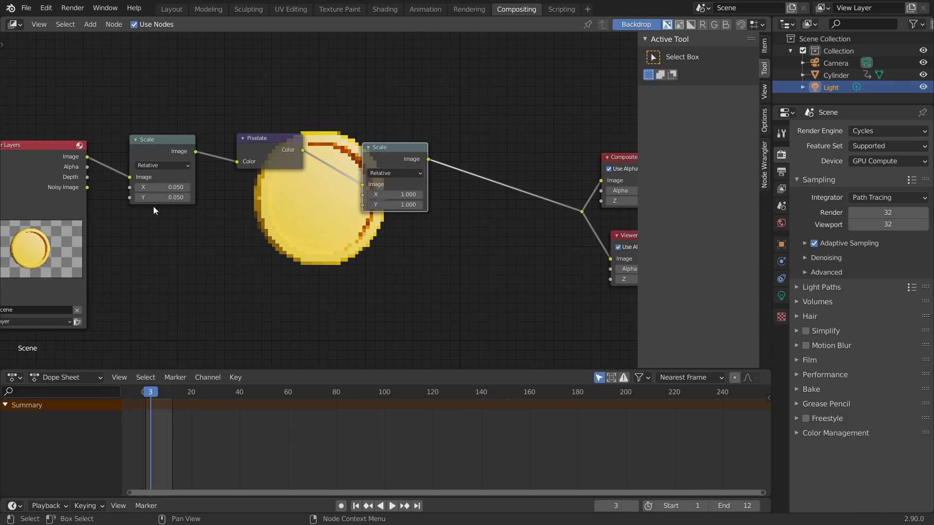
pyautogui.moveTo(407, 194); pyautogui.dragTo(407, 204)
pyautogui.write('20')
pyautogui.press('Return')
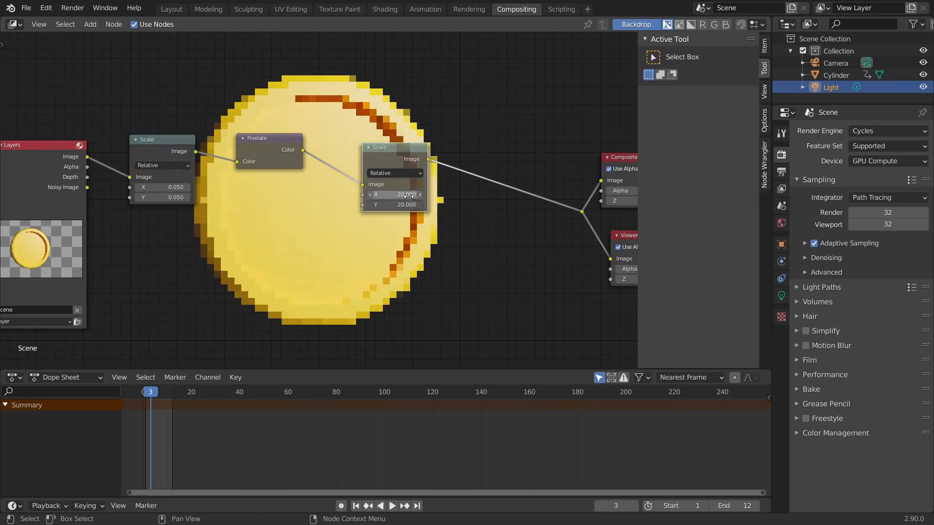
# Mute and unmute the Pixelate node to compare the coin with and without it.
pyautogui.moveTo(275, 139); pyautogui.dragTo(275, 154)
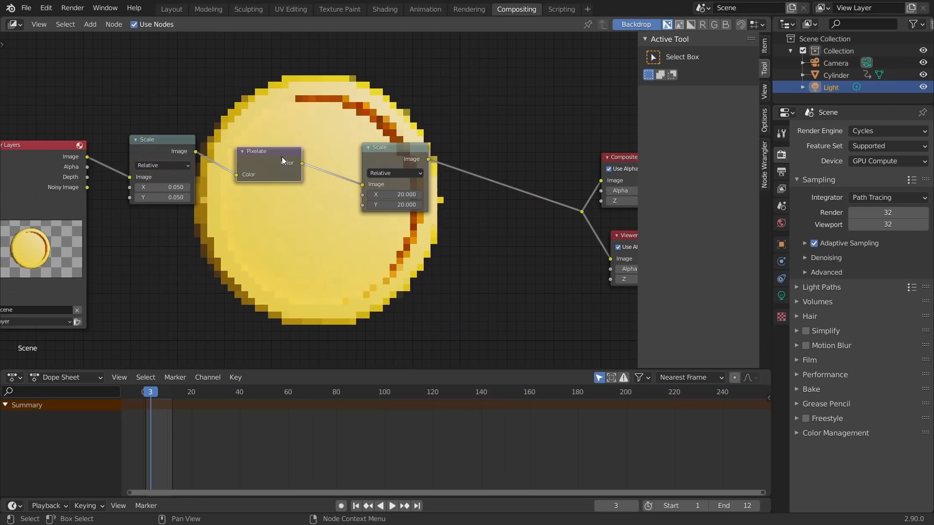
pyautogui.press('m')
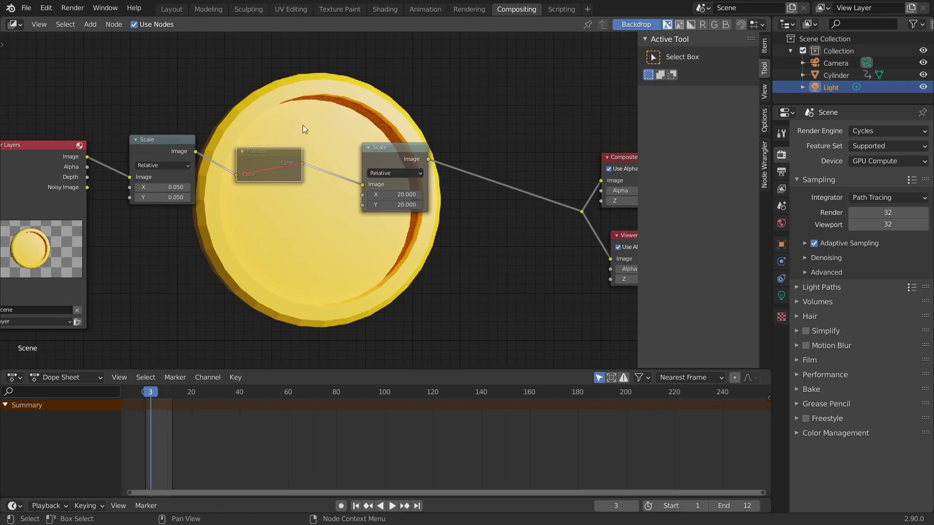
pyautogui.press('m')
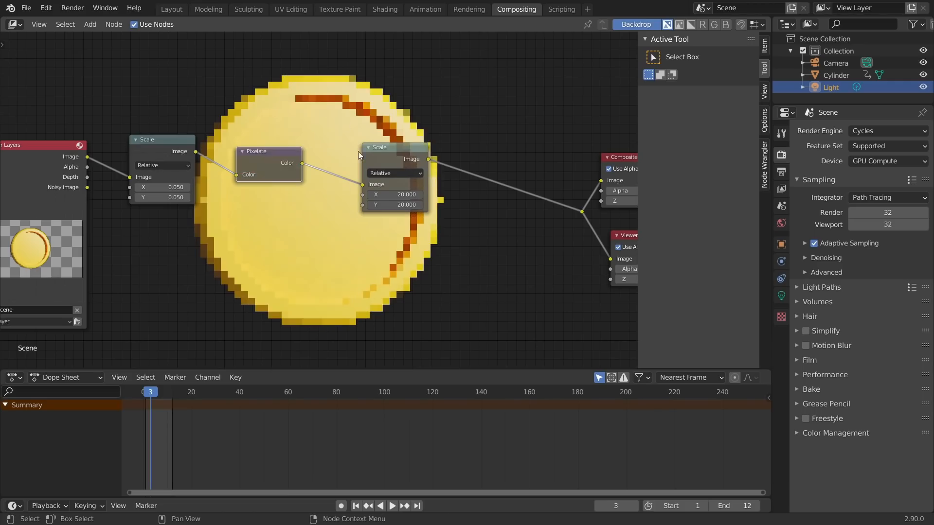
# Move the Render Layers node farther away from the first Scale node.
pyautogui.moveTo(325, 166); pyautogui.dragTo(505, 176, button='middle')
pyautogui.moveTo(231, 159); pyautogui.dragTo(129, 133)
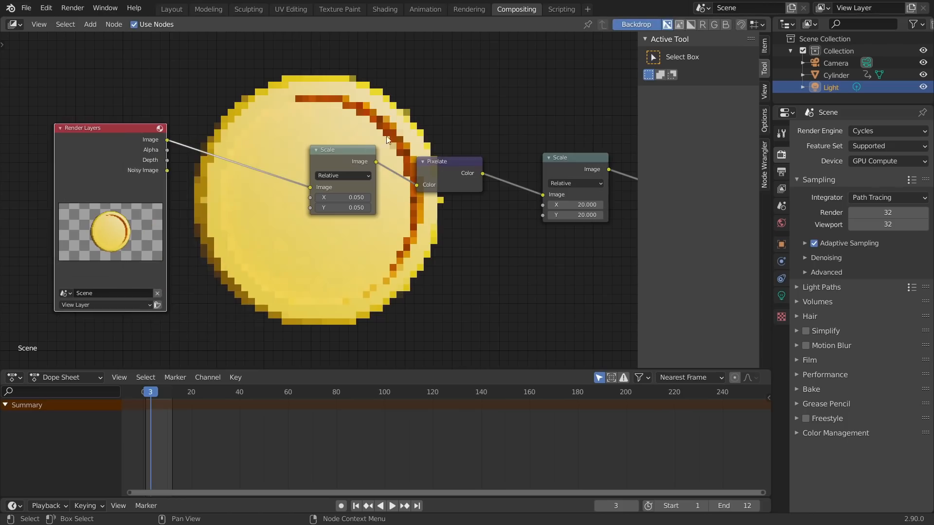
pyautogui.moveTo(402, 148); pyautogui.dragTo(296, 137, button='middle')
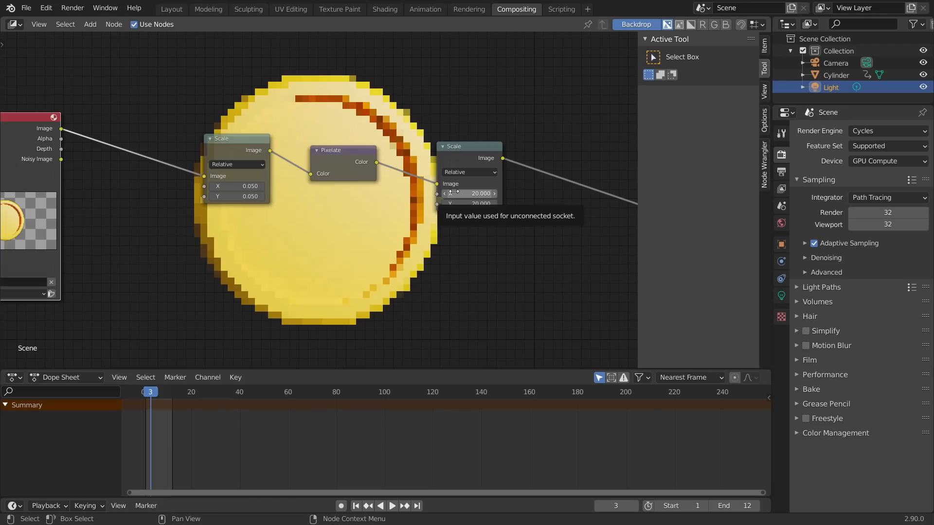
# Add a Value node set to 10 and link it to the second Scale node's X and Y inputs.
pyautogui.moveTo(218, 119); pyautogui.dragTo(241, 106, button='middle')
pyautogui.hotkey('shift', 'a')
pyautogui.click(243, 108)
pyautogui.click(256, 233)
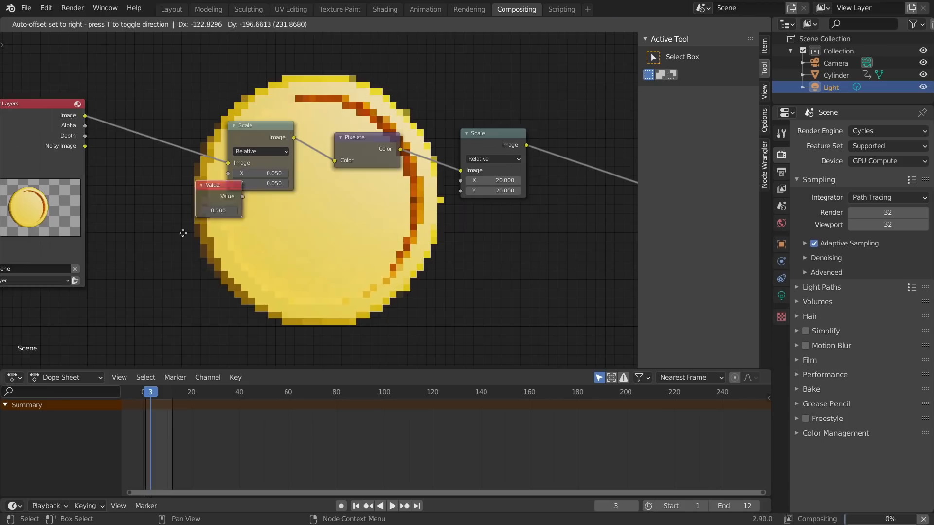
pyautogui.click(165, 266)
pyautogui.click(135, 276)
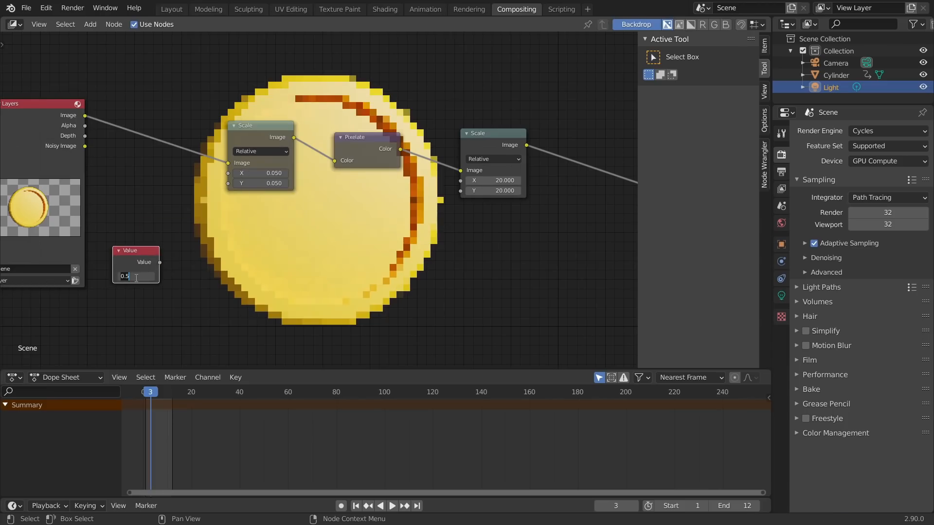
pyautogui.write('10')
pyautogui.moveTo(159, 262)
pyautogui.mouseDown()
pyautogui.moveTo(460, 181)
pyautogui.moveTo(176, 249)
pyautogui.moveTo(150, 265)
pyautogui.mouseUp()
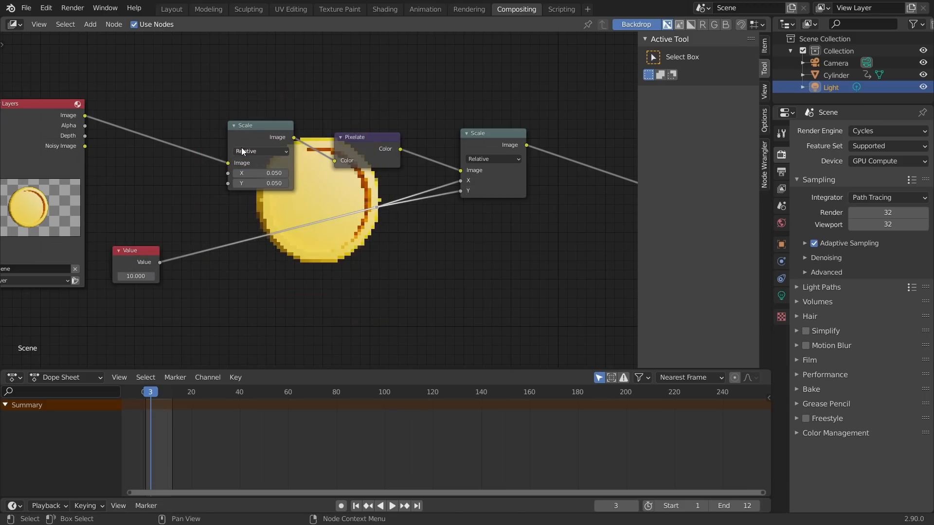
# Move the Value node lower and add a Math node set to Divide before the first Scale node.
pyautogui.moveTo(138, 251); pyautogui.dragTo(110, 309)
pyautogui.hotkey('shift', 'a')
pyautogui.click(150, 202)
pyautogui.write('math')
pyautogui.press('Return')
pyautogui.click(161, 198)
pyautogui.click(171, 220)
pyautogui.press('d')
# Divide 1 by the Value node's output in the Divide node and link the result to the first Scale node's X and Y.
pyautogui.moveTo(131, 320); pyautogui.dragTo(146, 254)
pyautogui.click(179, 245)
pyautogui.write('1')
pyautogui.press('Return')
pyautogui.moveTo(212, 207); pyautogui.dragTo(227, 173)
pyautogui.moveTo(212, 207); pyautogui.dragTo(228, 184)
# Move the Value node away from the Divide node and set its value to 20.
pyautogui.moveTo(111, 308); pyautogui.dragTo(51, 312)
pyautogui.moveTo(69, 296); pyautogui.dragTo(110, 272, button='middle')
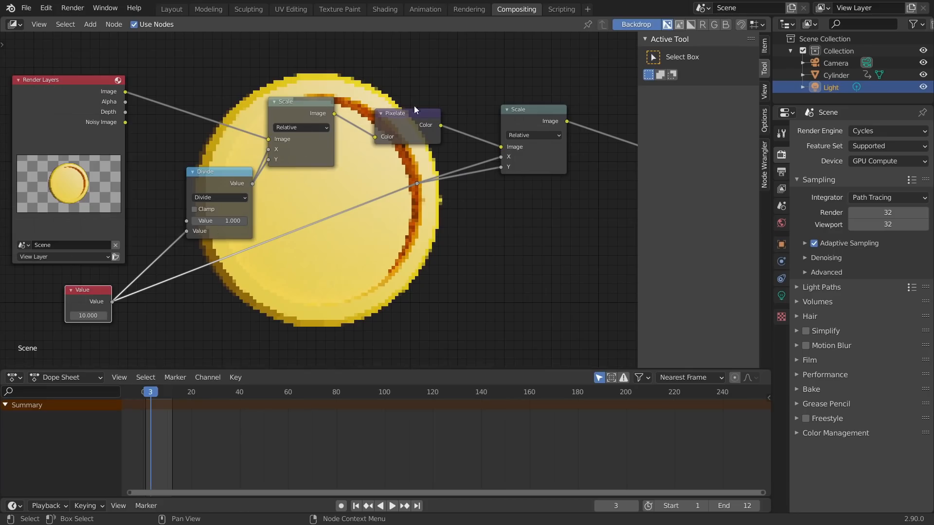
pyautogui.moveTo(546, 136); pyautogui.dragTo(502, 143, button='middle')
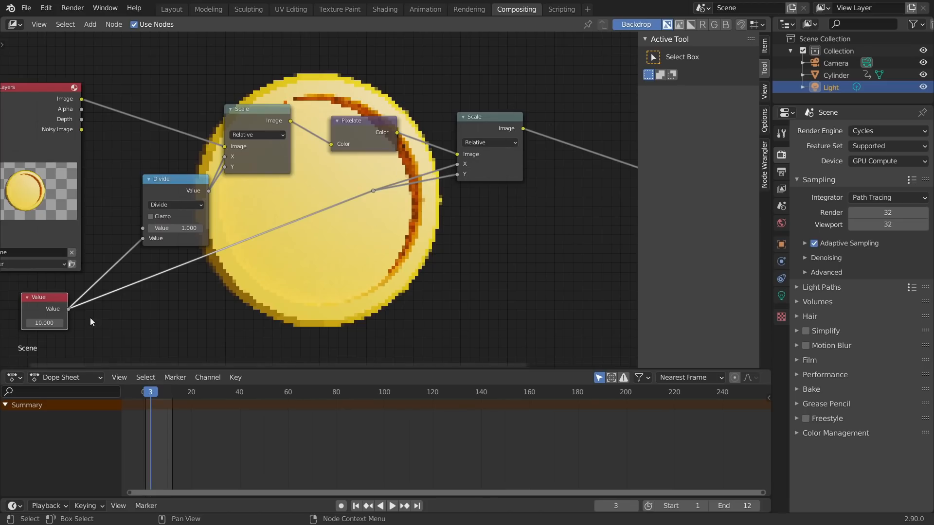
pyautogui.click(54, 321)
pyautogui.write('20')
pyautogui.press('Return')
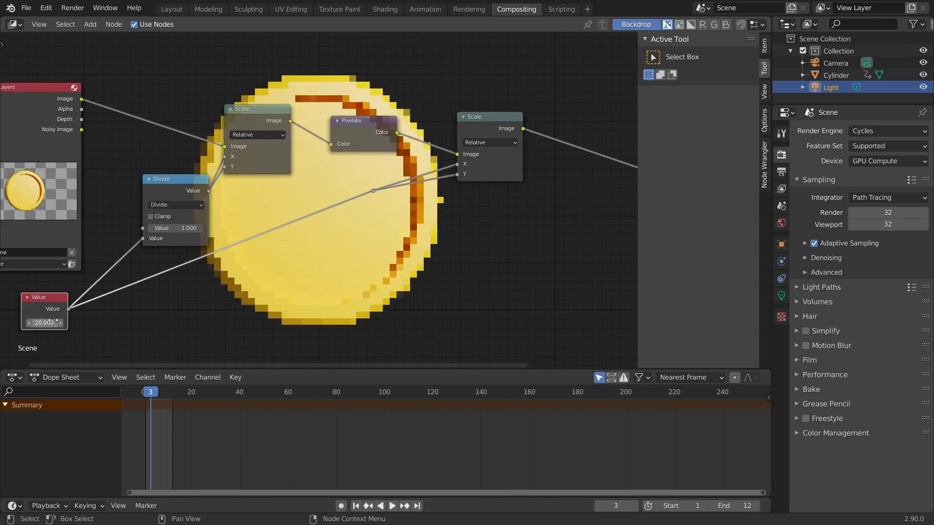
# Test values of 30, 1 and 10 in the Value node, and set it back to 20.
pyautogui.click(53, 321)
pyautogui.write('30')
pyautogui.press('Return')
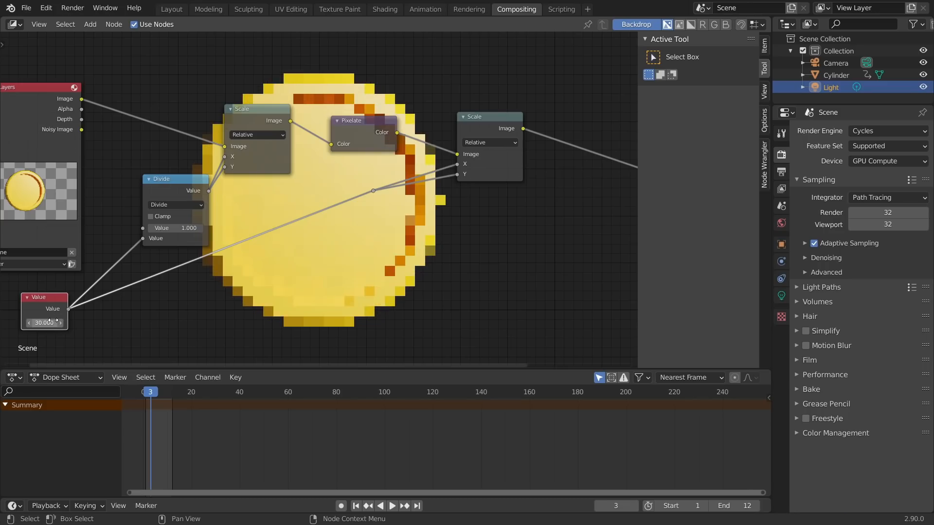
pyautogui.click(52, 321)
pyautogui.write('1')
pyautogui.press('Return')
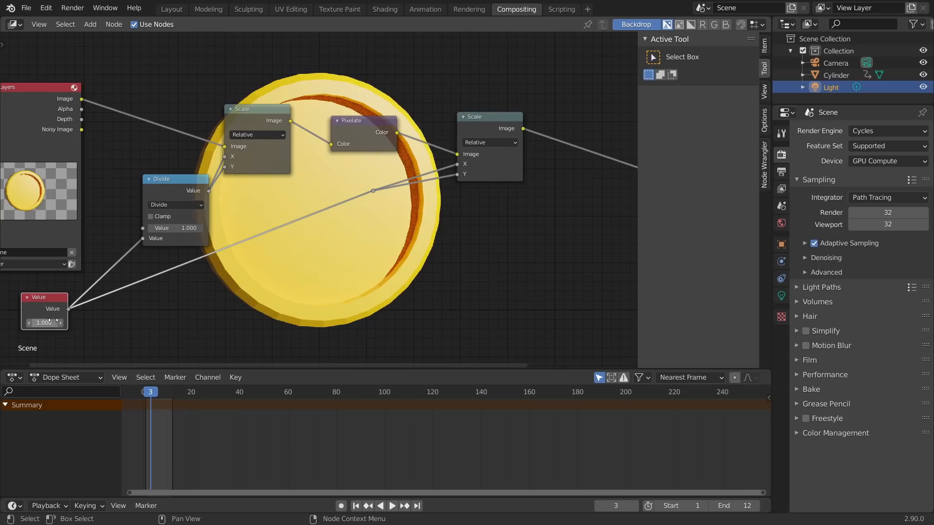
pyautogui.click(53, 321)
pyautogui.write('10')
pyautogui.press('Return')
pyautogui.click(53, 322)
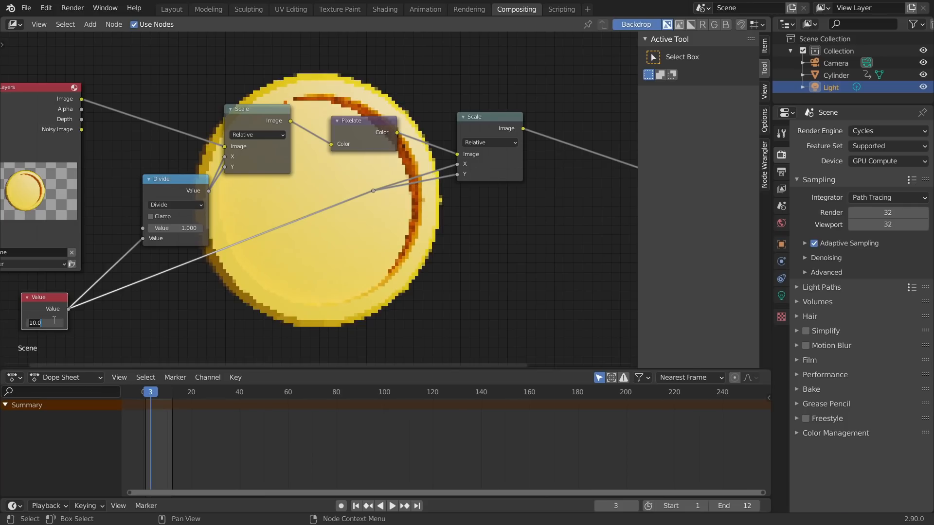
pyautogui.write('20')
pyautogui.press('Return')
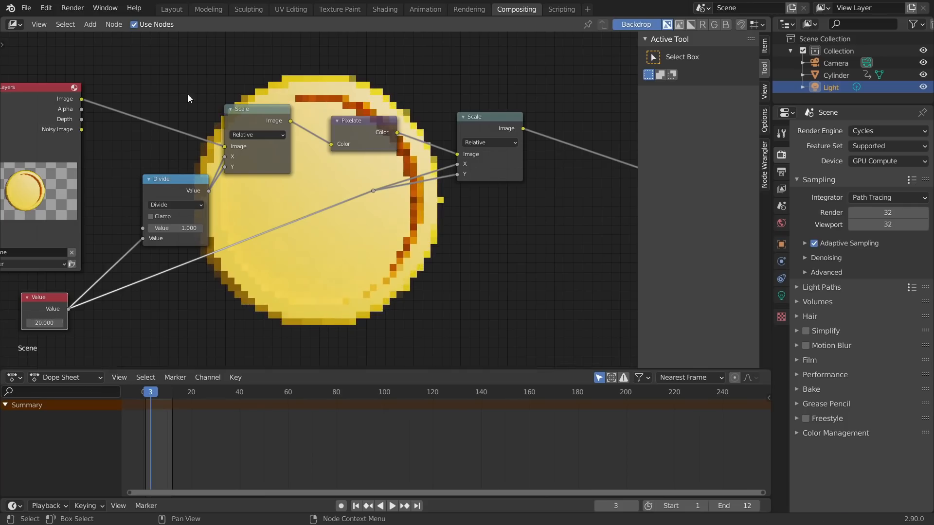
# Move the Render Layers node further away and insert a Blur node between it and the first Scale node.
pyautogui.moveTo(185, 69); pyautogui.dragTo(384, 121, button='middle')
pyautogui.moveTo(238, 143); pyautogui.dragTo(54, 138)
pyautogui.hotkey('shift', 'a')
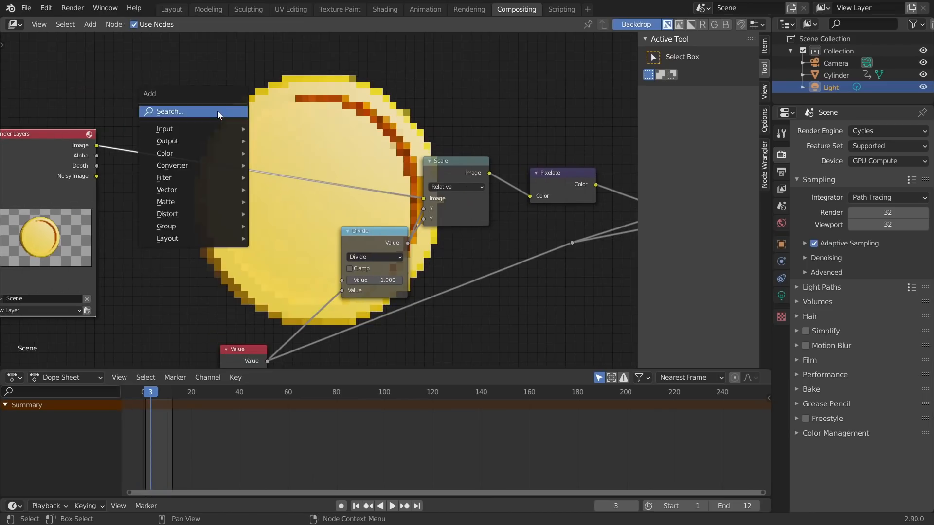
pyautogui.click(219, 110)
pyautogui.write('blur')
pyautogui.click(232, 145)
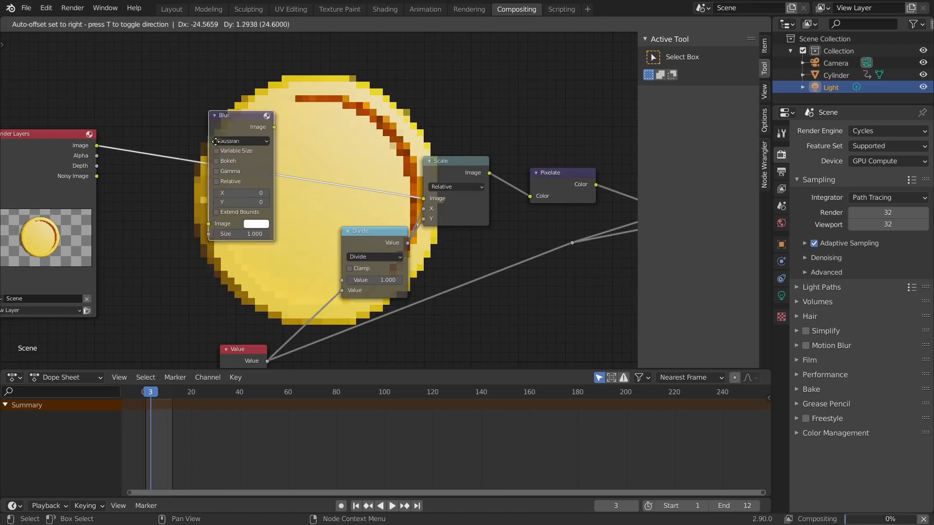
pyautogui.click(203, 141)
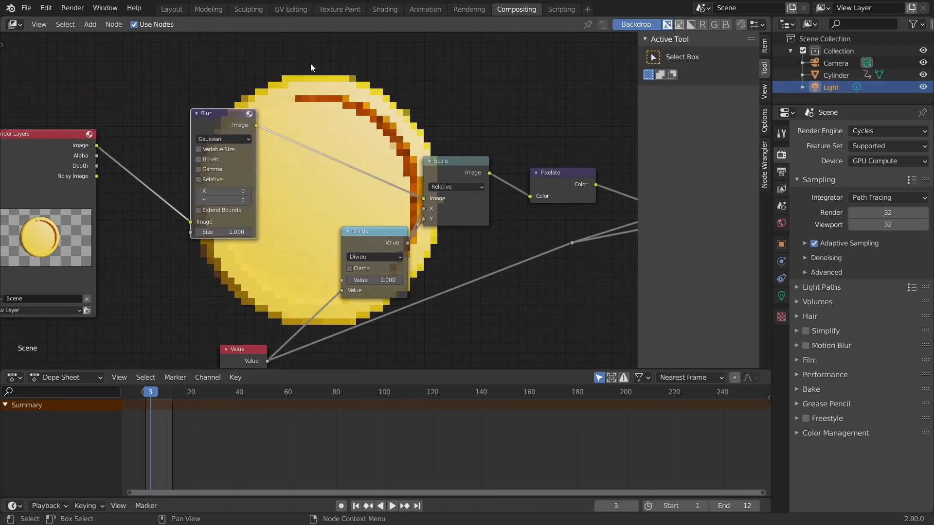
# Set the Blur node's X and Y sizes to 5 and compare its output with the Render Layers image.
pyautogui.keyDown('ctrl'); pyautogui.keyDown('shift'); pyautogui.click(62, 139); pyautogui.keyUp('shift'); pyautogui.keyUp('ctrl')
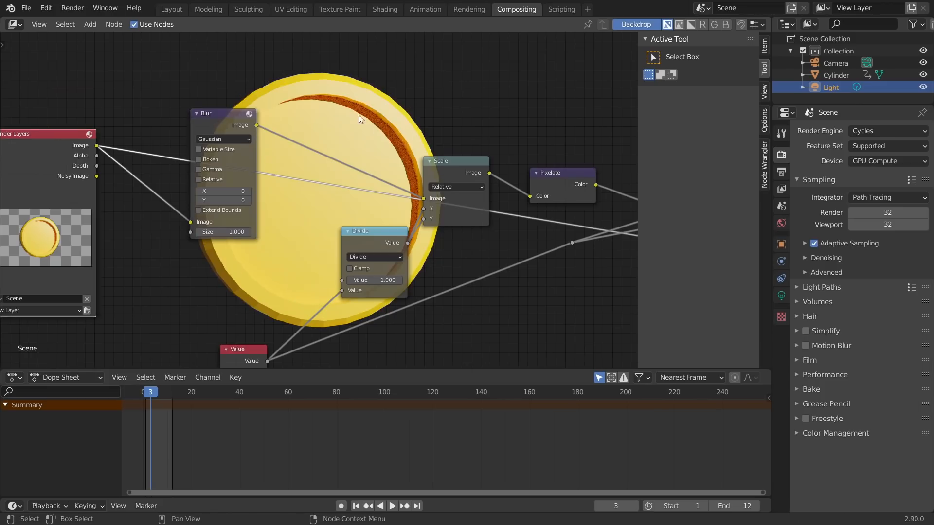
pyautogui.click(220, 191)
pyautogui.write('5')
pyautogui.press('Return')
pyautogui.keyDown('ctrl'); pyautogui.keyDown('shift'); pyautogui.click(239, 129); pyautogui.keyUp('shift'); pyautogui.keyUp('ctrl')
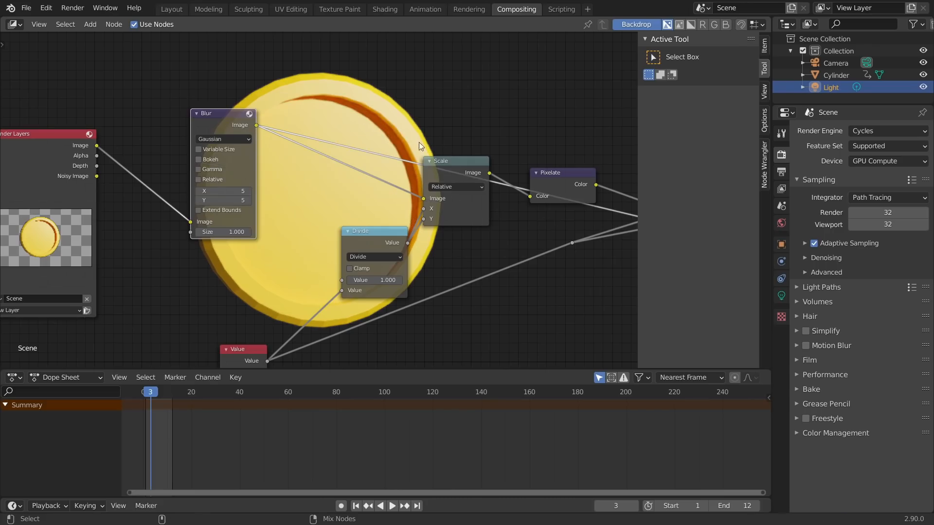
pyautogui.keyDown('ctrl'); pyautogui.keyDown('shift'); pyautogui.click(77, 149); pyautogui.keyUp('shift'); pyautogui.keyUp('ctrl')
pyautogui.keyDown('ctrl'); pyautogui.keyDown('shift'); pyautogui.click(227, 124); pyautogui.keyUp('shift'); pyautogui.keyUp('ctrl')
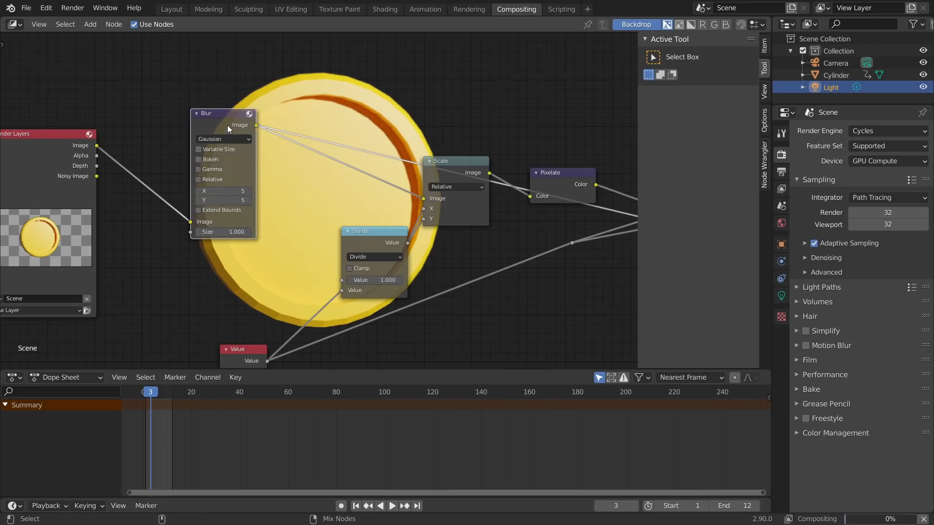
pyautogui.moveTo(247, 132); pyautogui.dragTo(224, 144)
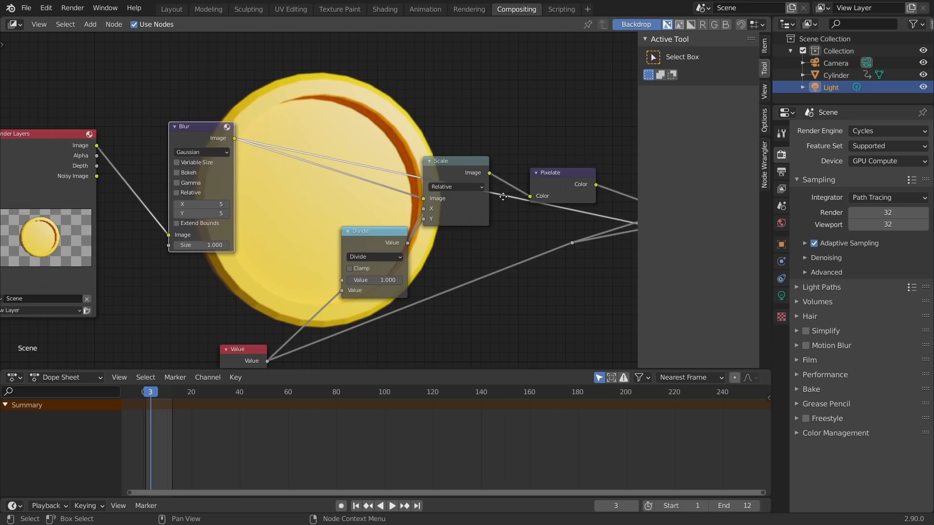
# Preview the second Scale node's output and compare the pixelated coin with the Blur node muted and unmuted.
pyautogui.moveTo(560, 197); pyautogui.dragTo(389, 182, button='middle')
pyautogui.keyDown('ctrl'); pyautogui.keyDown('shift'); pyautogui.click(515, 158); pyautogui.keyUp('shift'); pyautogui.keyUp('ctrl')
pyautogui.moveTo(157, 168); pyautogui.dragTo(251, 190, button='middle')
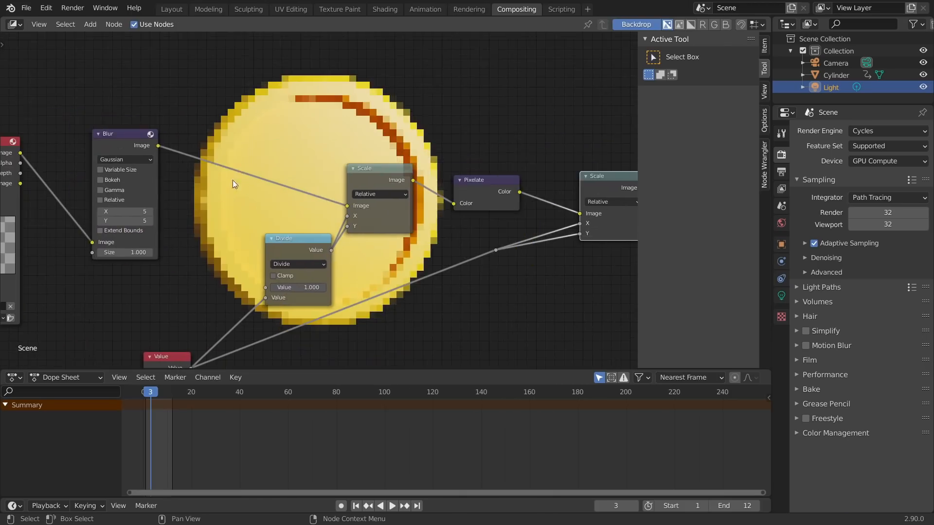
pyautogui.click(127, 138)
pyautogui.press('m')
pyautogui.press('m')
pyautogui.press('m')
pyautogui.press('m')
pyautogui.moveTo(324, 115); pyautogui.dragTo(260, 88, button='middle')
pyautogui.press('v')
pyautogui.press('v')
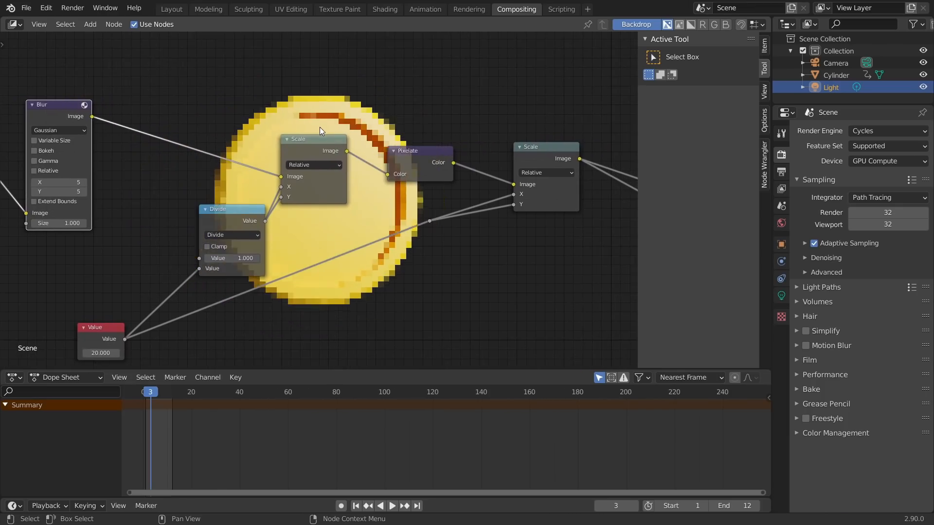
# Render frames 7 and 4 as still images to check the pixelated coin, closing each render.
pyautogui.click(159, 393)
pyautogui.press('F12')
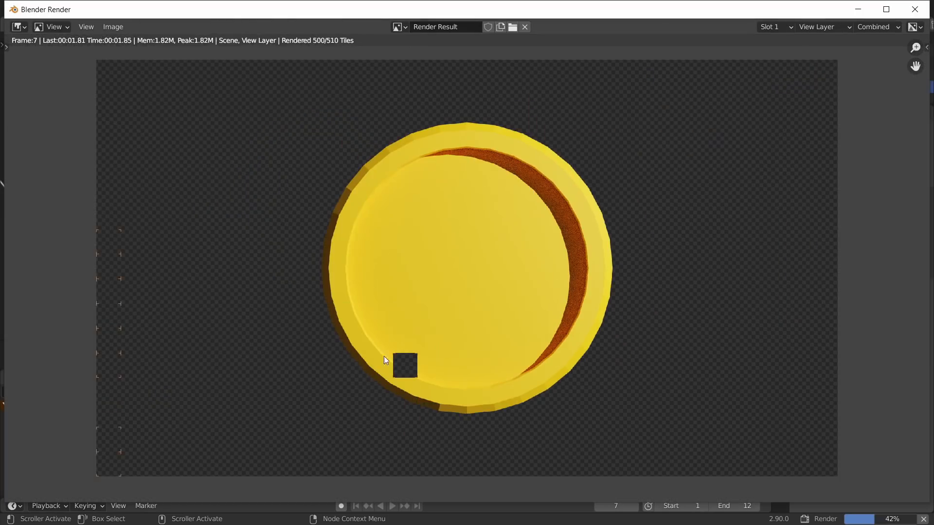
pyautogui.press('Escape')
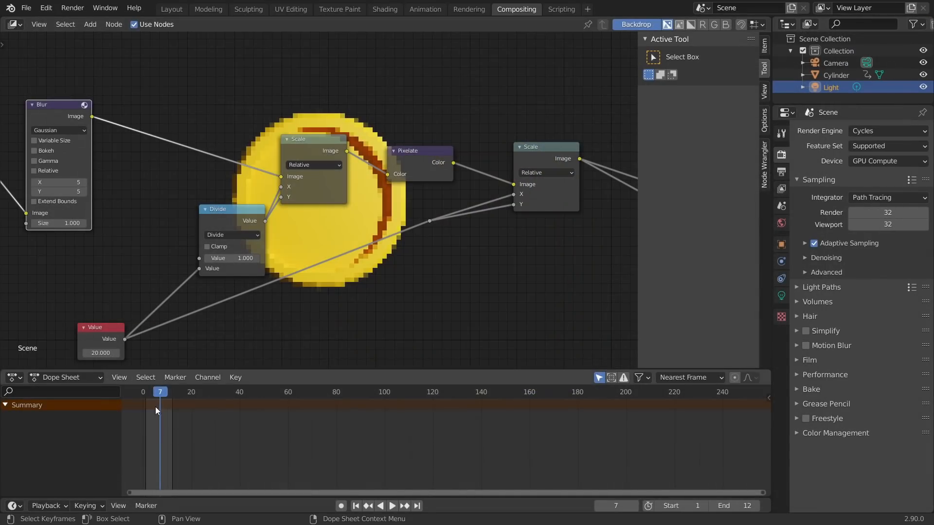
pyautogui.click(153, 393)
pyautogui.press('F12')
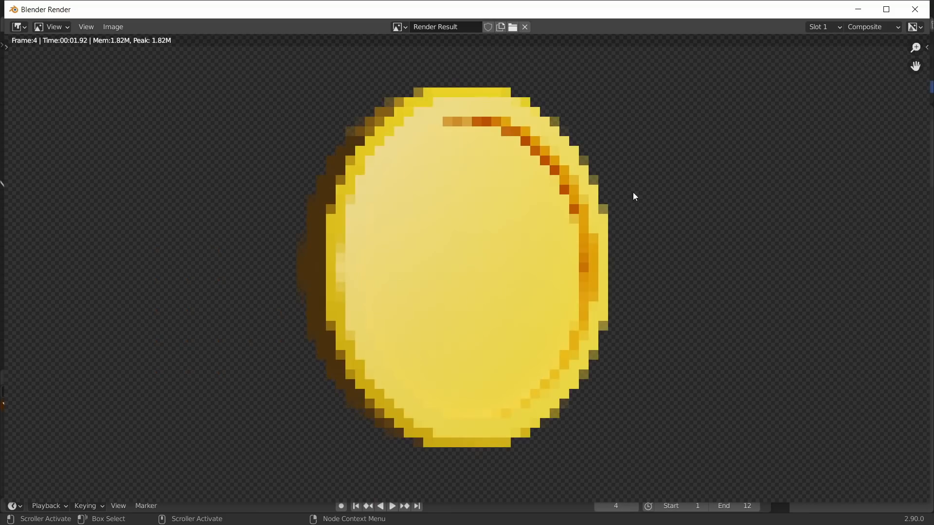
pyautogui.press('Escape')
# Set the Value node to 25 and enlarge the backdrop preview.
pyautogui.scroll(1, 214, 268)
pyautogui.click(151, 310)
pyautogui.write('25')
pyautogui.press('Return')
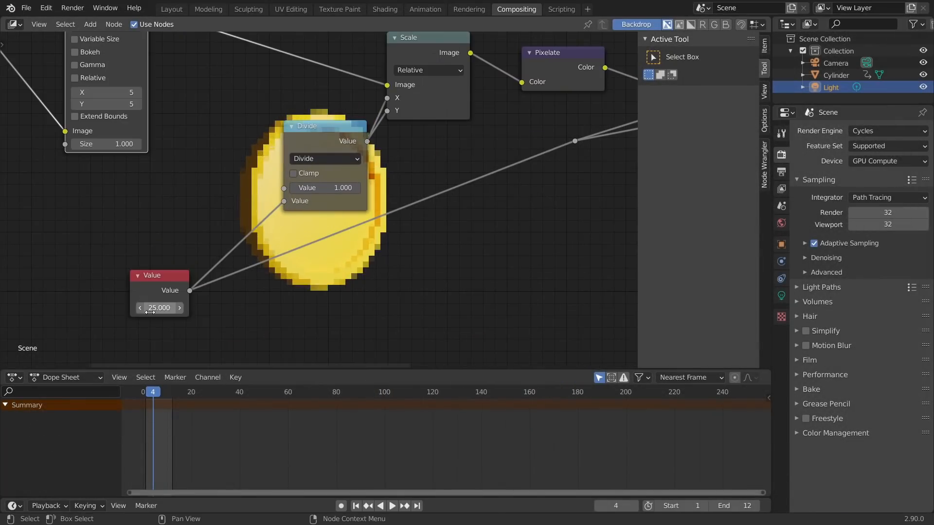
pyautogui.hotkey('alt', 'v')
# Move the second Scale node closer to Pixelate and link the Viewer to the reroute point feeding the Composite node.
pyautogui.moveTo(377, 164); pyautogui.dragTo(108, 272, button='middle')
pyautogui.moveTo(467, 162); pyautogui.dragTo(444, 181)
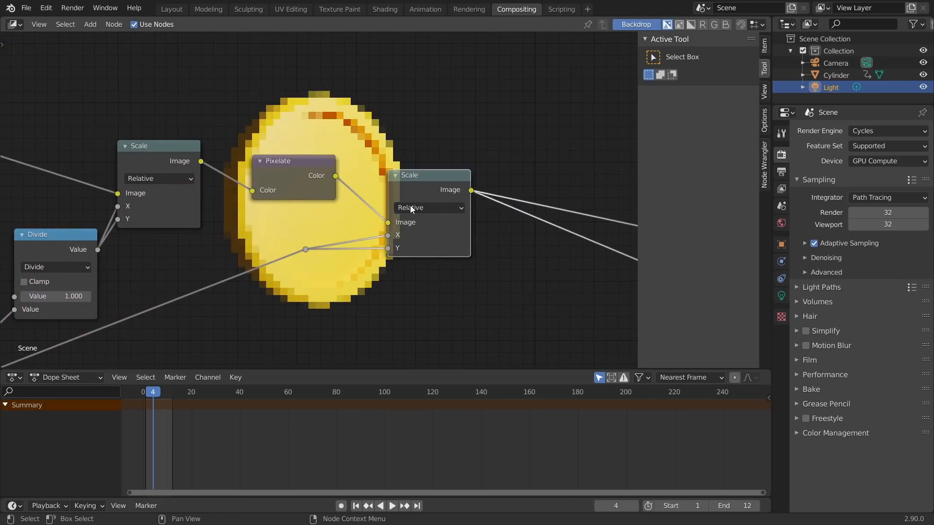
pyautogui.moveTo(613, 176); pyautogui.dragTo(427, 199, button='middle')
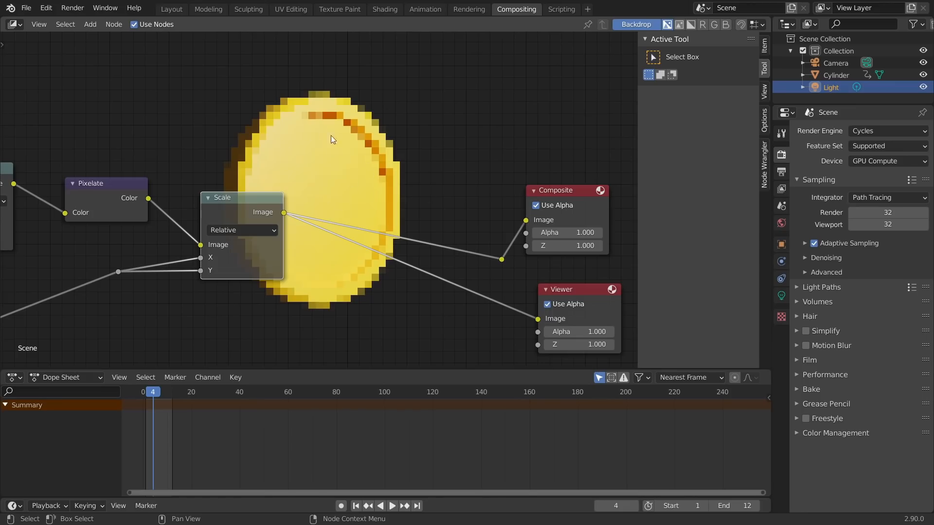
pyautogui.keyDown('ctrl'); pyautogui.keyDown('shift'); pyautogui.click(502, 258); pyautogui.keyUp('shift'); pyautogui.keyUp('ctrl')
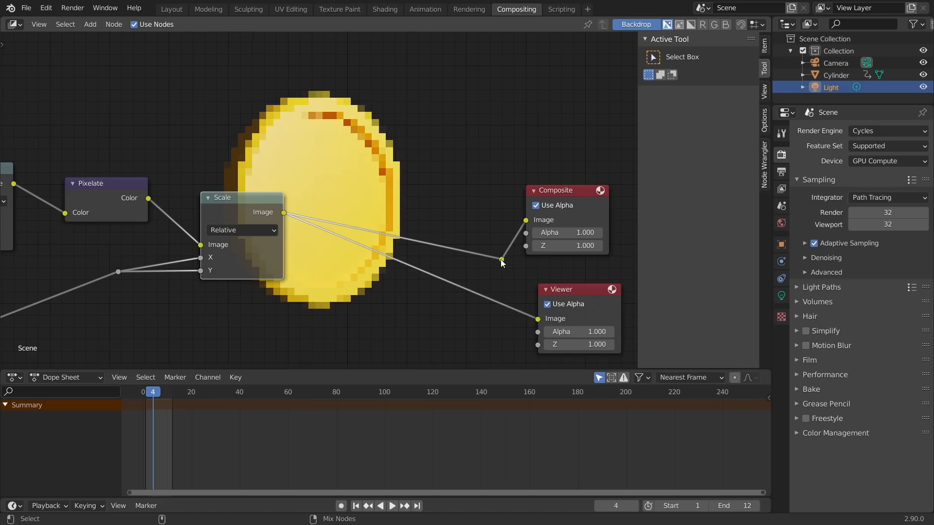
# Insert a Separate HSVA node after the second Scale node and preview its saturation and value channels.
pyautogui.hotkey('shift', 'a')
pyautogui.click(316, 164)
pyautogui.write('hsv')
pyautogui.click(342, 198)
pyautogui.click(410, 159)
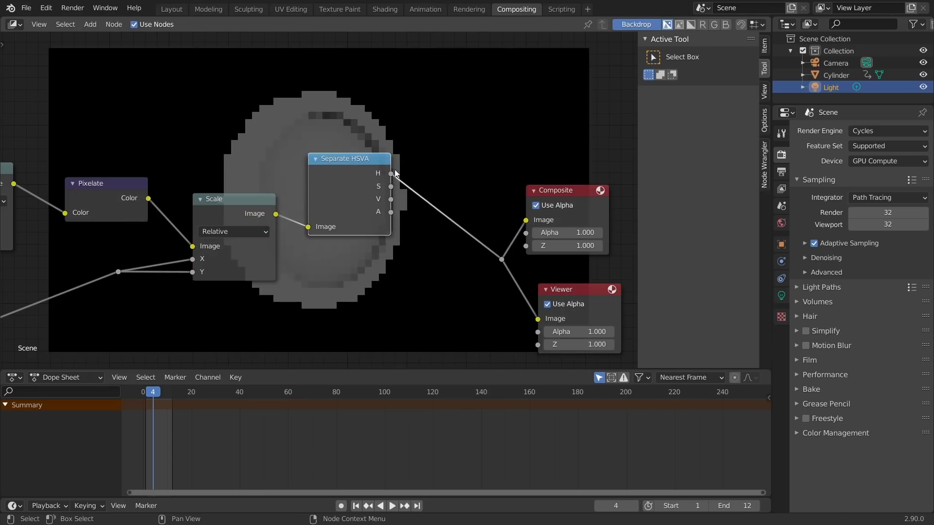
pyautogui.keyDown('ctrl'); pyautogui.keyDown('shift'); pyautogui.click(343, 164); pyautogui.keyUp('shift'); pyautogui.keyUp('ctrl')
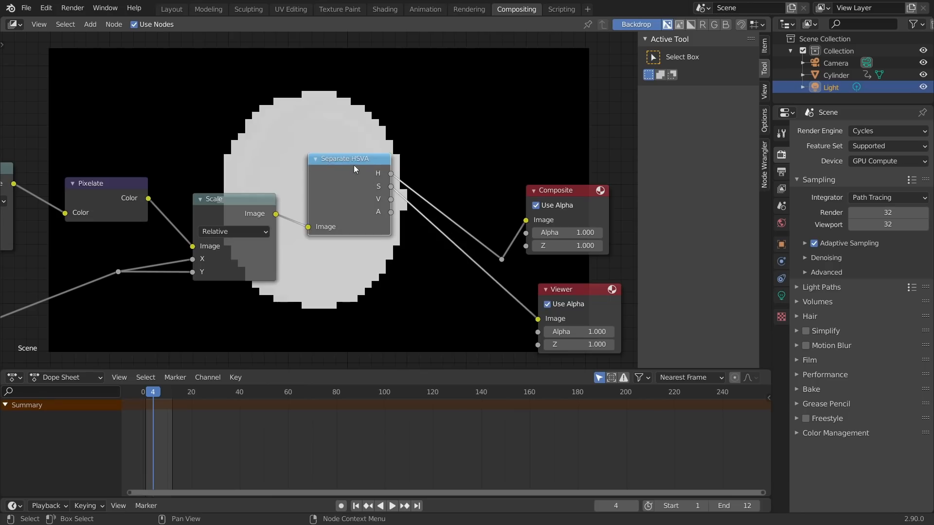
pyautogui.keyDown('ctrl'); pyautogui.keyDown('shift'); pyautogui.click(356, 165); pyautogui.keyUp('shift'); pyautogui.keyUp('ctrl')
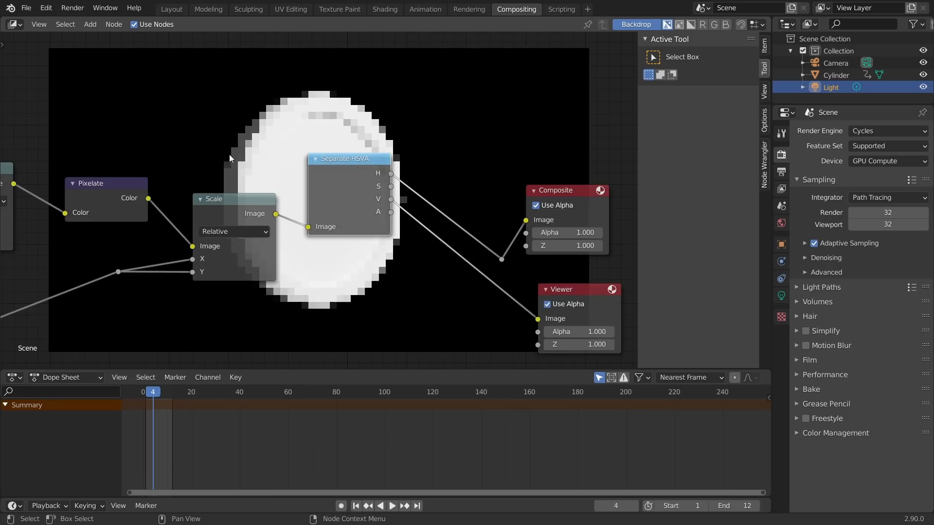
# Move the Composite node, the Viewer node and their reroute point further away from Separate HSVA.
pyautogui.moveTo(304, 136); pyautogui.dragTo(186, 148, button='middle')
pyautogui.scroll(-3, 277, 151)
pyautogui.moveTo(527, 344); pyautogui.dragTo(346, 171)
pyautogui.press('g')
pyautogui.click(507, 165)
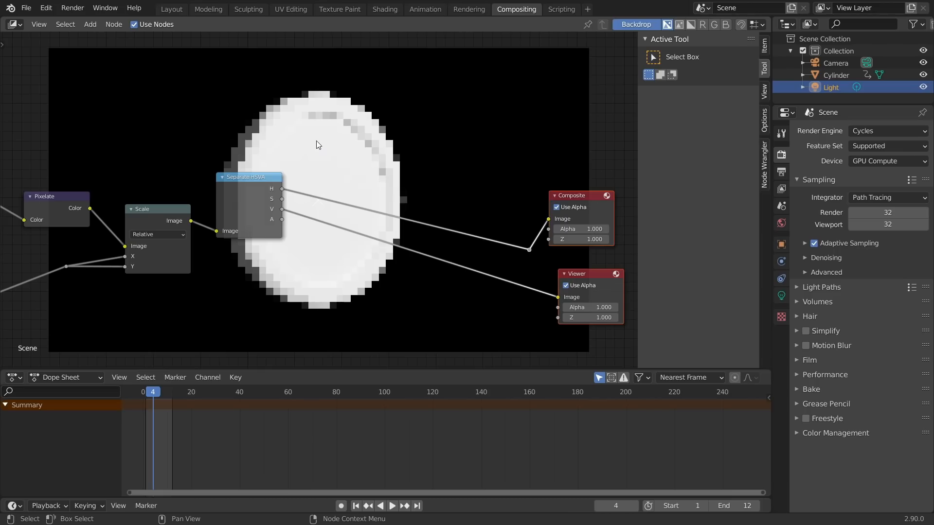
# Add a Combine HSVA node between the Separate HSVA and Composite nodes.
pyautogui.moveTo(373, 154); pyautogui.dragTo(367, 168, button='middle')
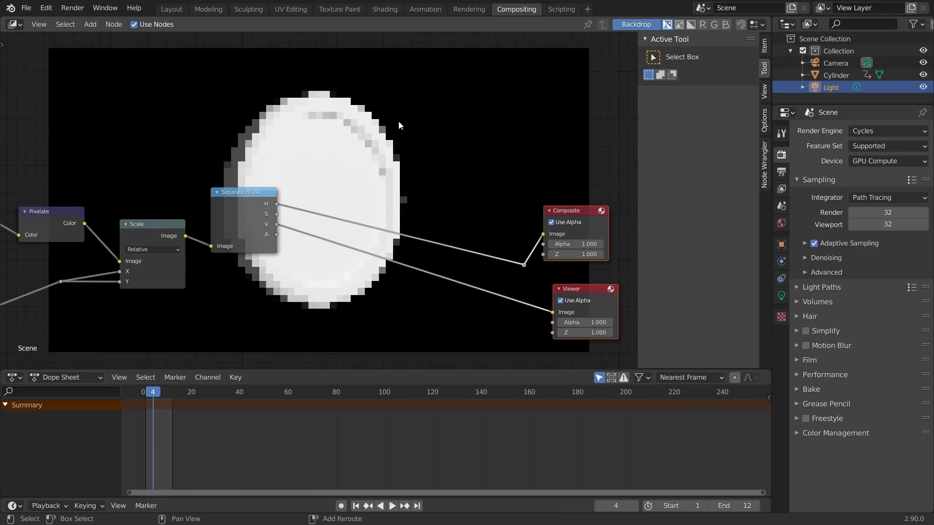
pyautogui.hotkey('shift', 'a')
pyautogui.click(401, 117)
pyautogui.write('comb')
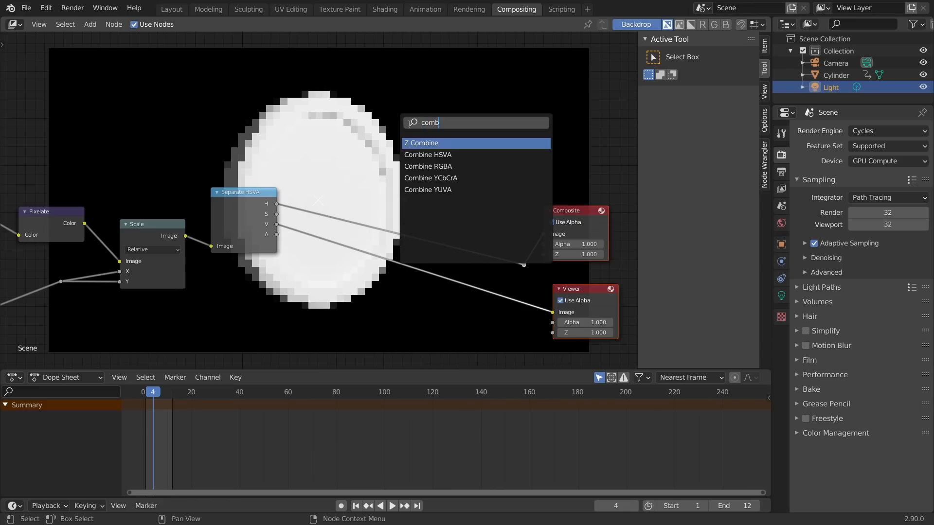
pyautogui.click(432, 155)
pyautogui.click(428, 156)
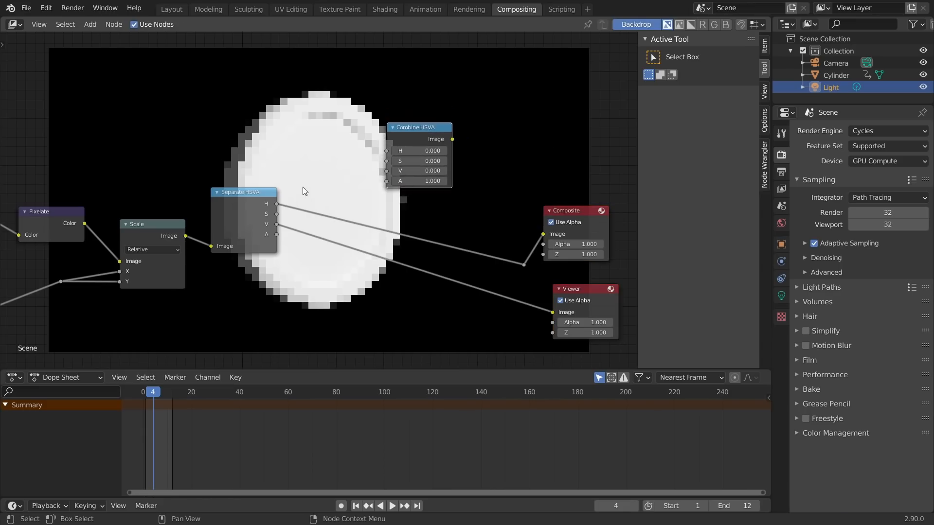
# Link all four Separate HSVA channels to Combine HSVA, and route its image directly to Composite and Viewer without the reroute point.
pyautogui.moveTo(276, 204)
pyautogui.mouseDown()
pyautogui.moveTo(387, 151)
pyautogui.moveTo(277, 213)
pyautogui.mouseUp()
pyautogui.moveTo(386, 171); pyautogui.dragTo(276, 235)
pyautogui.moveTo(411, 139); pyautogui.dragTo(544, 235)
pyautogui.click(523, 264)
pyautogui.press('x')
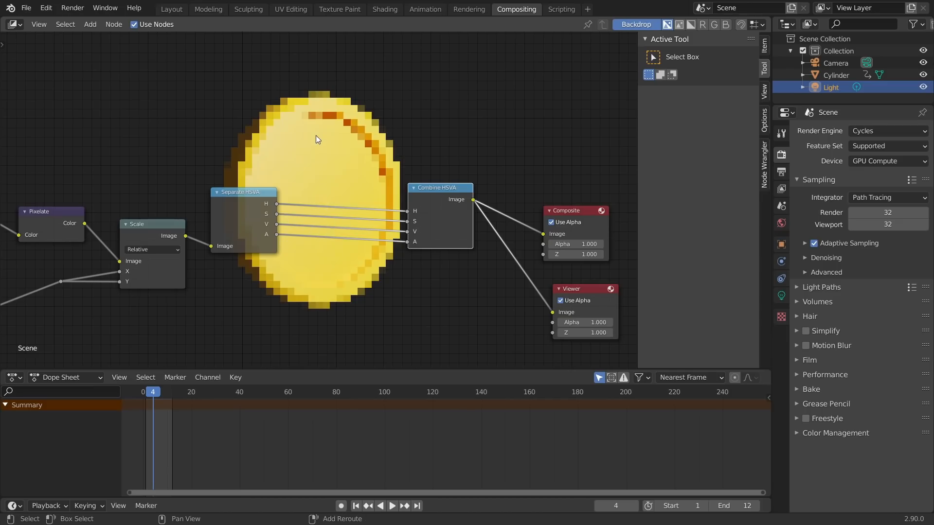
# Add a Math node fed by Separate HSVA's V output and preview its result in the Viewer.
pyautogui.hotkey('shift', 'a')
pyautogui.write('math')
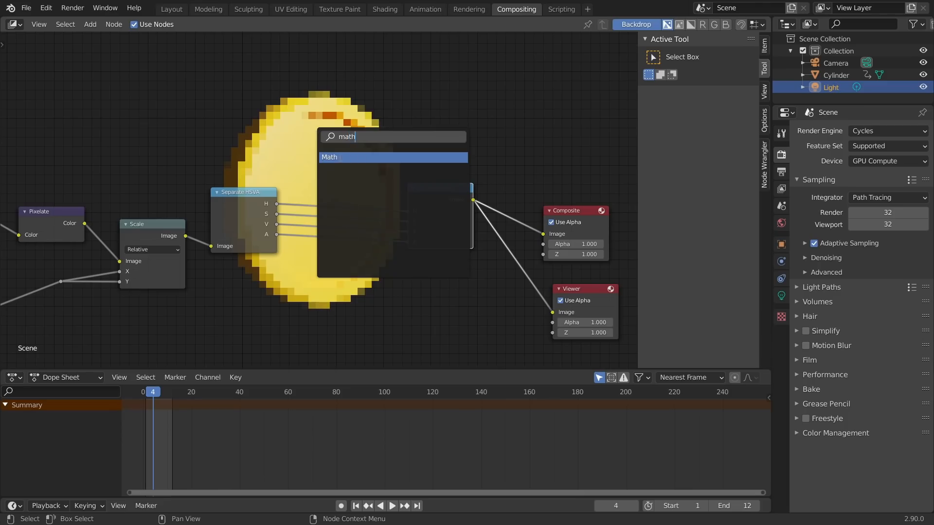
pyautogui.press('Return')
pyautogui.click(319, 269)
pyautogui.moveTo(275, 223); pyautogui.dragTo(298, 309)
pyautogui.keyDown('ctrl'); pyautogui.keyDown('shift'); pyautogui.click(325, 274); pyautogui.keyUp('shift'); pyautogui.keyUp('ctrl')
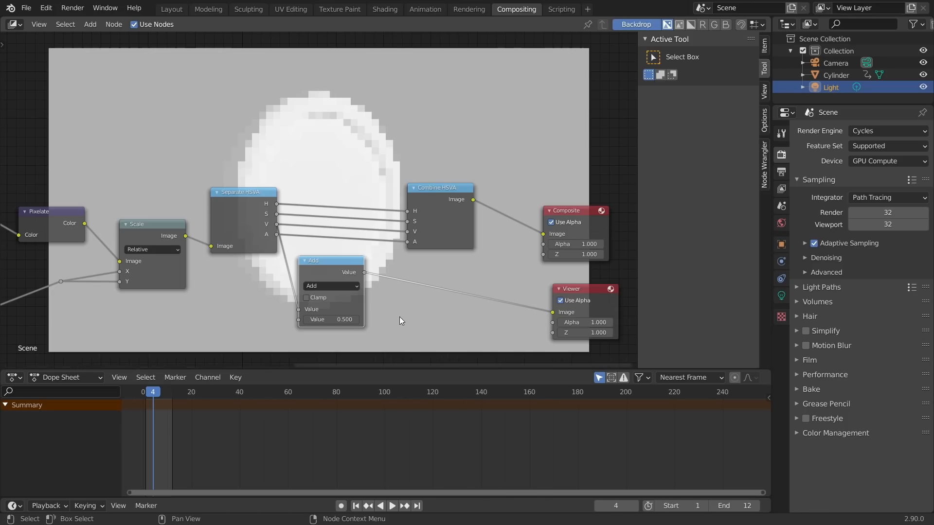
# Change the Math node's operation to Multiply and set its second value to 5.
pyautogui.click(339, 287)
pyautogui.press('m')
pyautogui.click(331, 320)
pyautogui.write('5')
pyautogui.press('Return')
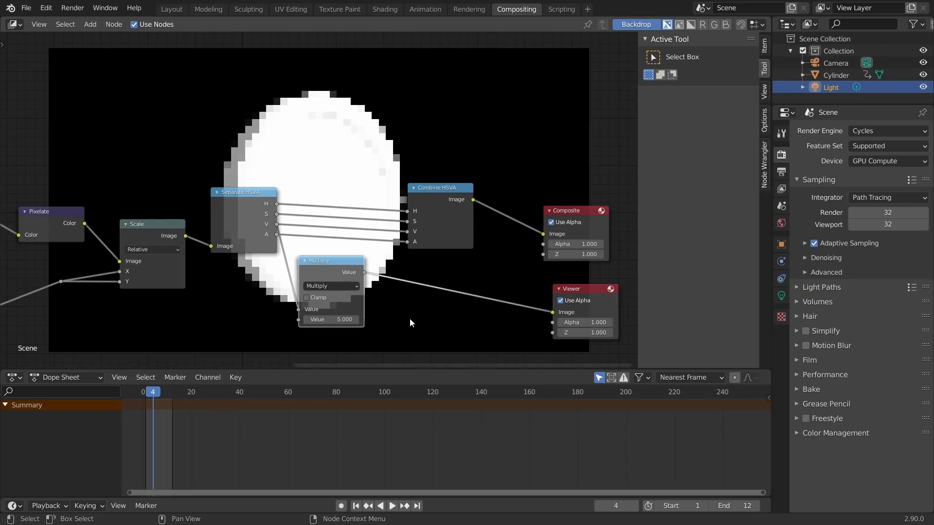
# Duplicate the Multiply node, inserting the copy between it and the Viewer, and change the copy's operation to Divide.
pyautogui.hotkey('shift', 'd')
pyautogui.click(461, 279)
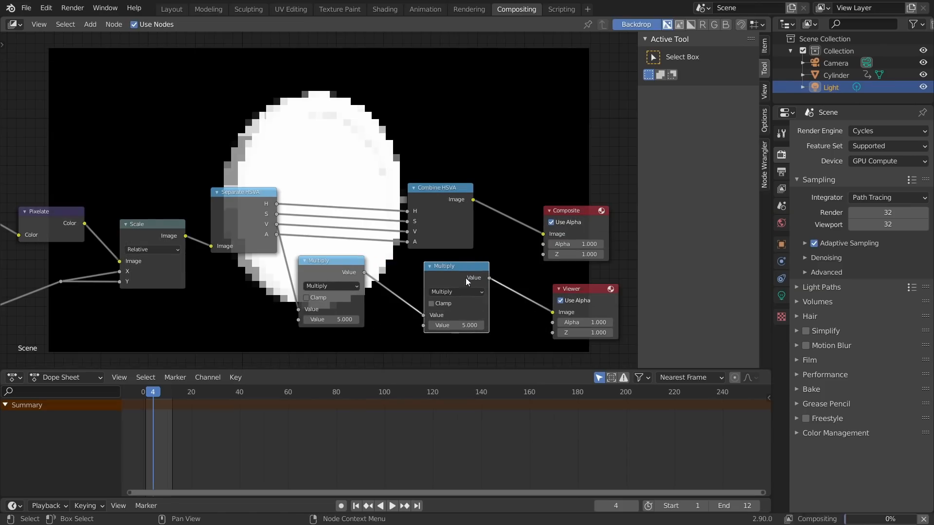
pyautogui.moveTo(364, 292); pyautogui.dragTo(556, 298, button='middle')
pyautogui.moveTo(421, 272)
pyautogui.mouseDown(button='middle')
pyautogui.moveTo(334, 250)
pyautogui.moveTo(417, 277)
pyautogui.mouseUp(button='middle')
pyautogui.click(148, 217)
pyautogui.click(329, 246)
pyautogui.moveTo(497, 271); pyautogui.dragTo(277, 227, button='middle')
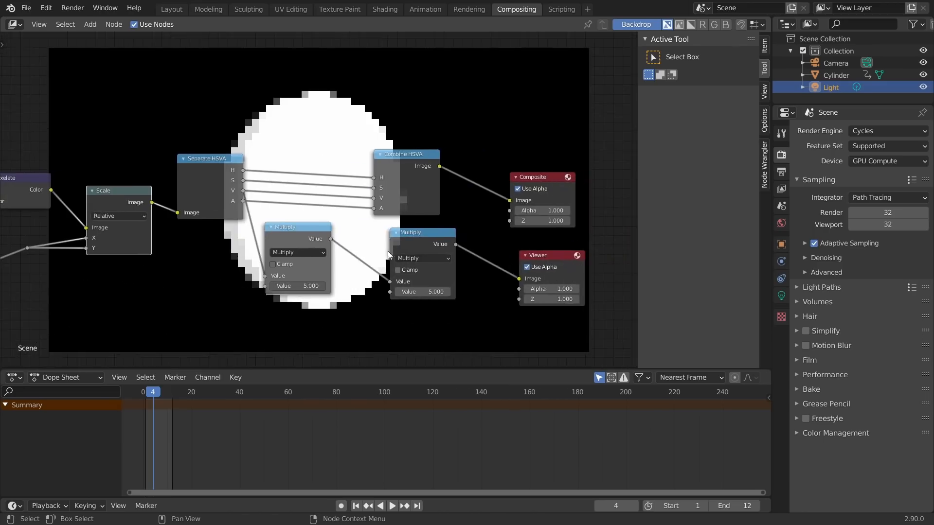
pyautogui.scroll(1, 387, 250)
pyautogui.click(283, 248)
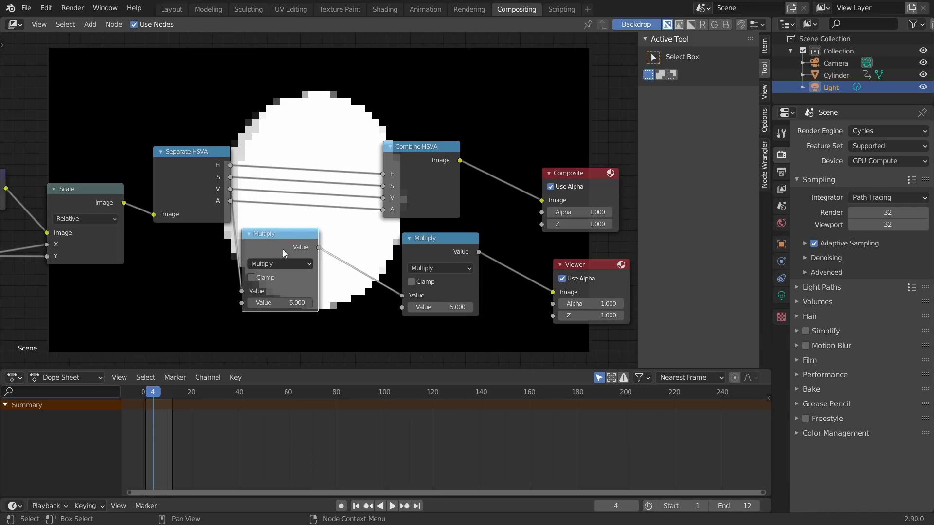
pyautogui.click(442, 270)
pyautogui.click(437, 344)
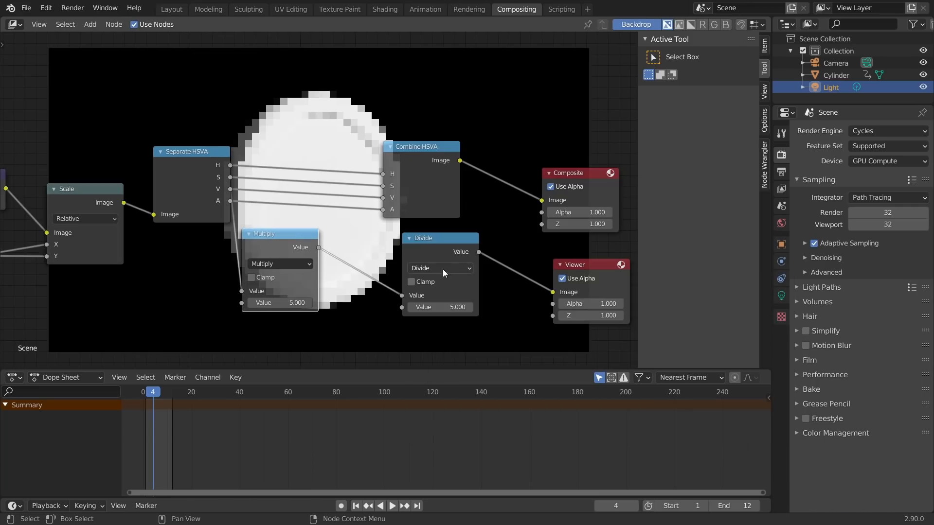
# Duplicate the Multiply node and insert the copy between Multiply and Divide.
pyautogui.moveTo(295, 243); pyautogui.dragTo(290, 257)
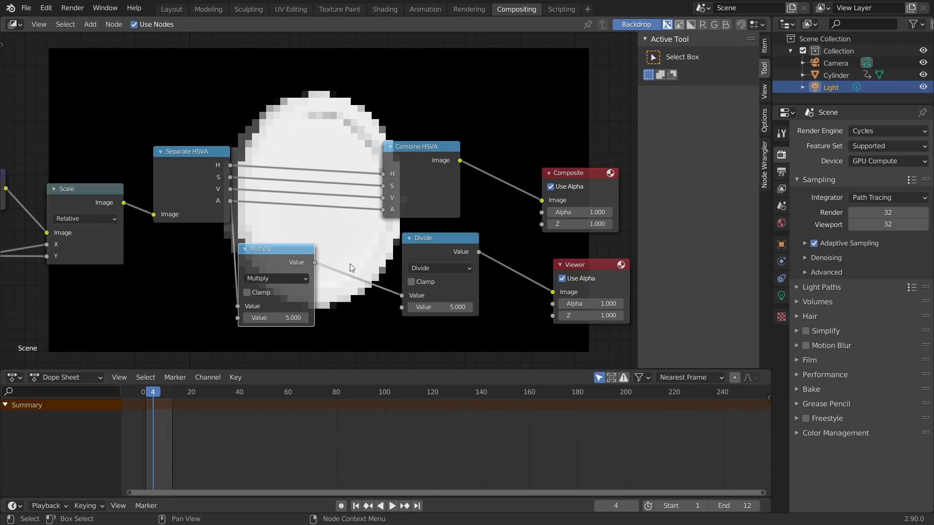
pyautogui.hotkey('shift', 'd')
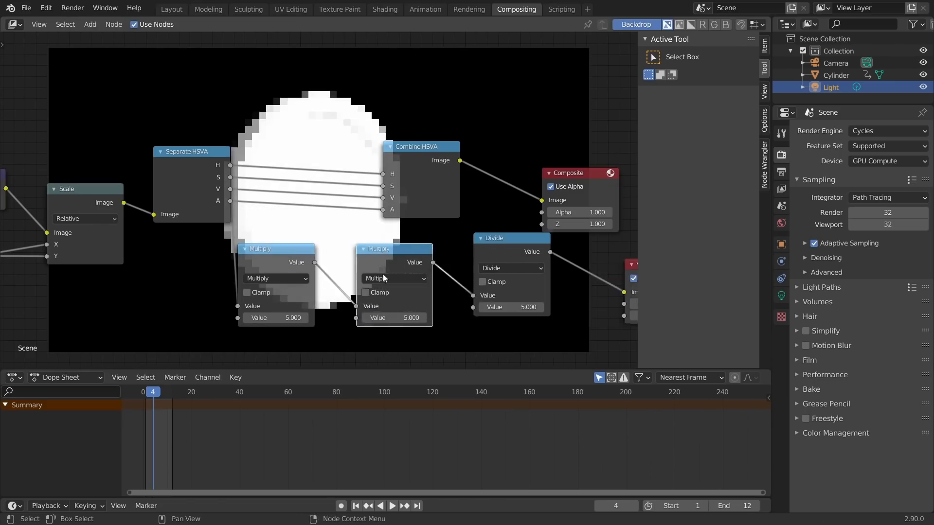
pyautogui.click(386, 276)
pyautogui.click(387, 277)
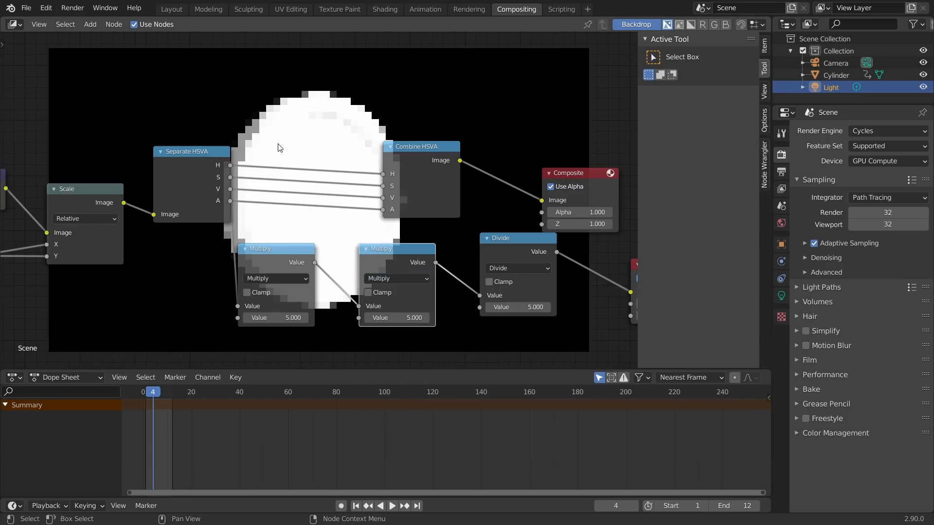
pyautogui.click(267, 255)
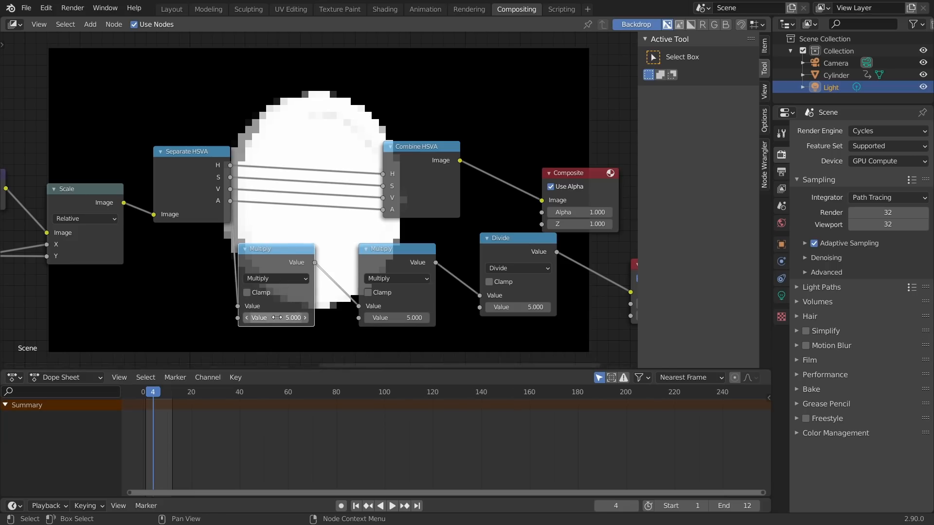
# Try the Ceil and Floor operations on the middle Math node, and set it to Round.
pyautogui.click(401, 276)
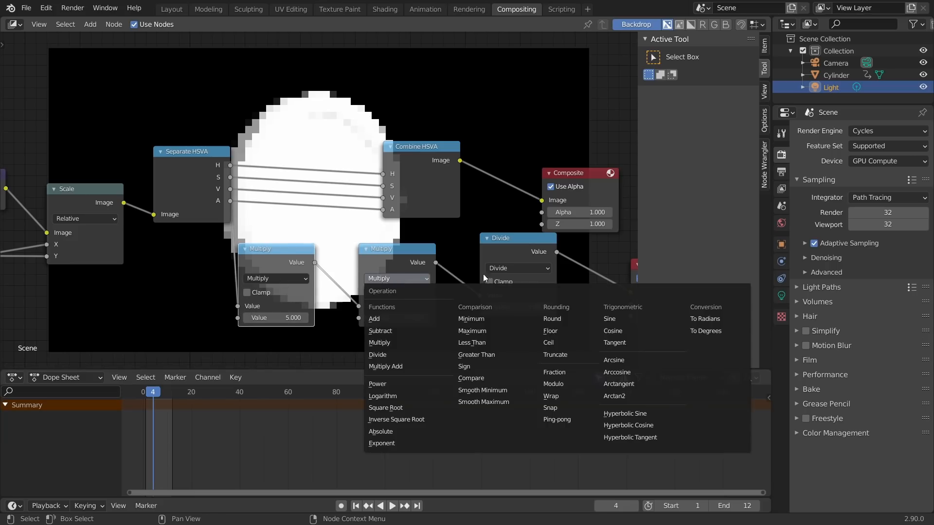
pyautogui.click(558, 342)
pyautogui.click(377, 279)
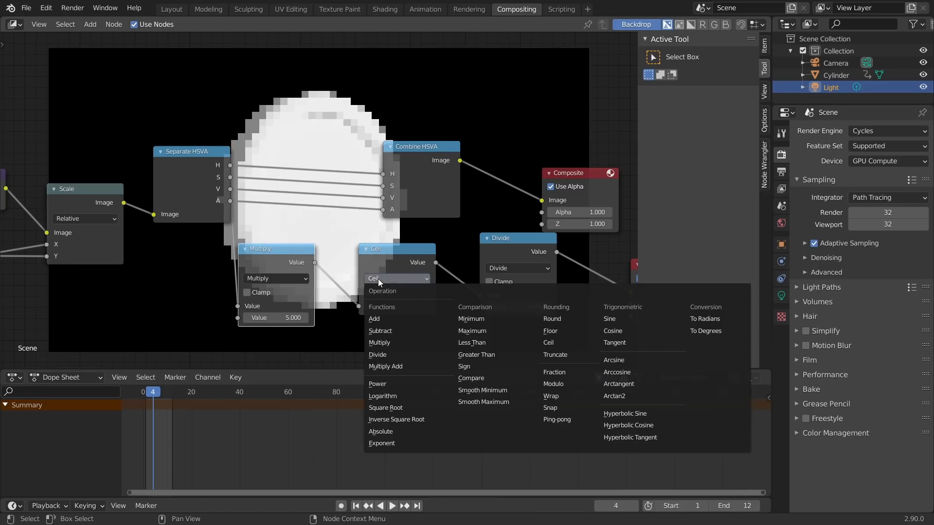
pyautogui.click(555, 332)
pyautogui.click(416, 281)
pyautogui.click(568, 318)
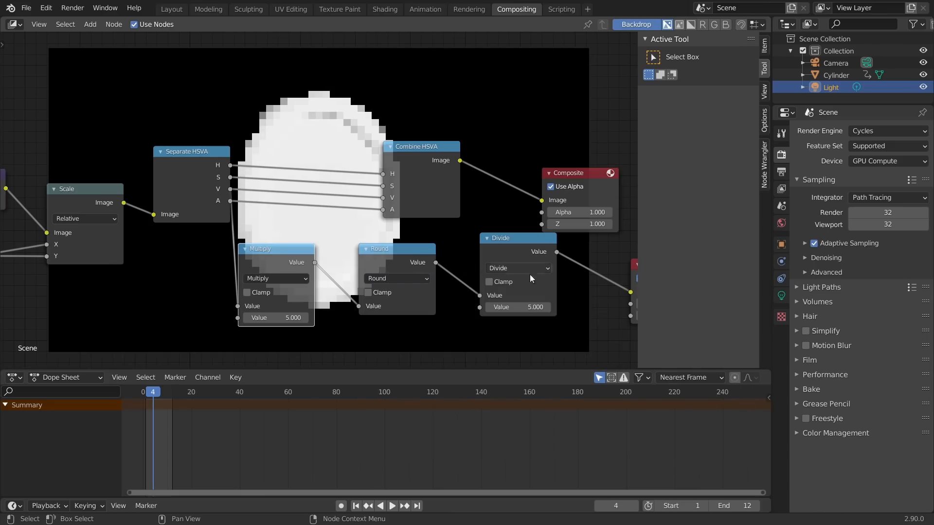
# Add a Value input node below Scale and link it to Multiply's second value input.
pyautogui.moveTo(264, 275); pyautogui.dragTo(327, 259, button='middle')
pyautogui.hotkey('shift', 'a')
pyautogui.click(226, 242)
pyautogui.write('va')
pyautogui.press('Return')
pyautogui.click(151, 322)
pyautogui.moveTo(150, 325); pyautogui.dragTo(138, 293, button='middle')
pyautogui.moveTo(157, 296); pyautogui.dragTo(287, 270)
# Set the new Value node to 5 and link it also to Divide's second value input.
pyautogui.click(120, 313)
pyautogui.write('5')
pyautogui.press('Return')
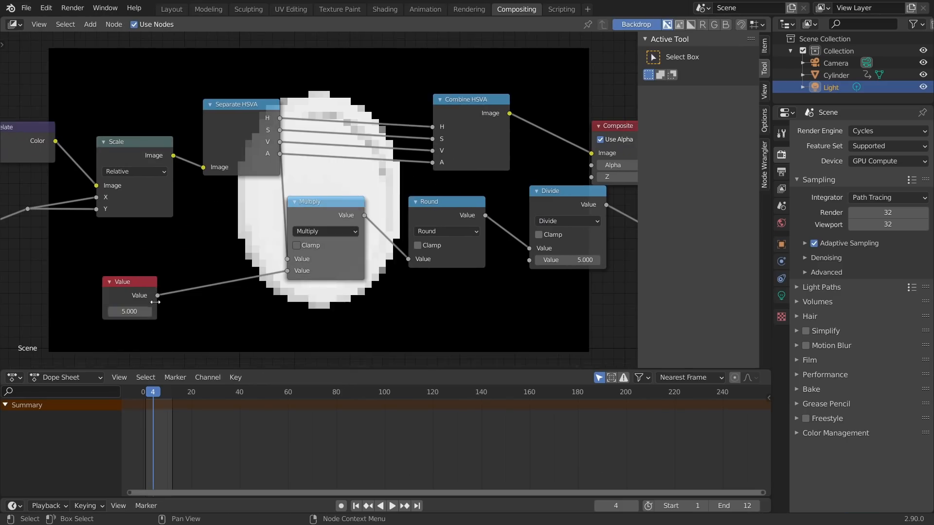
pyautogui.moveTo(157, 295); pyautogui.dragTo(529, 261)
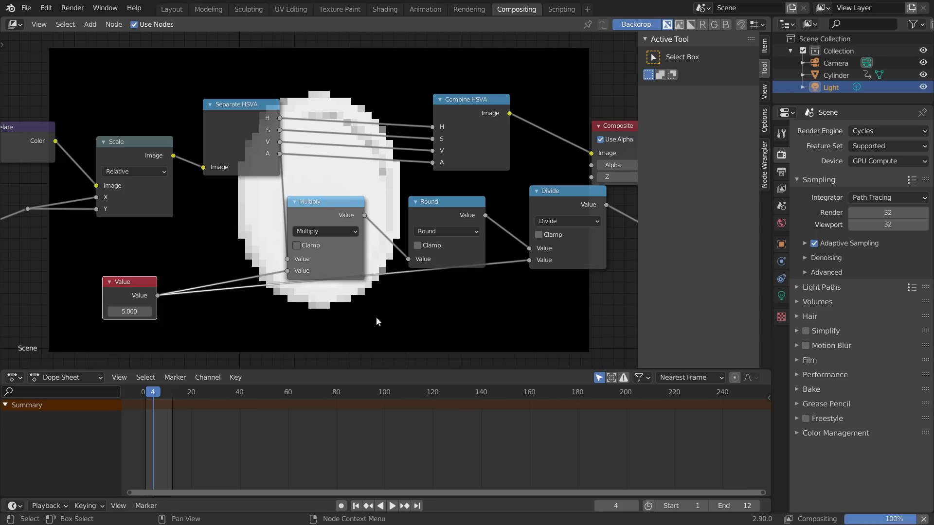
# Connect Divide's output to Combine HSVA's V input, and preview Scale and then Combine HSVA in the Viewer for comparison.
pyautogui.moveTo(322, 262); pyautogui.dragTo(233, 293, button='middle')
pyautogui.moveTo(479, 249); pyautogui.dragTo(306, 192)
pyautogui.moveTo(275, 177); pyautogui.dragTo(358, 207, button='middle')
pyautogui.keyDown('ctrl'); pyautogui.keyDown('shift'); pyautogui.click(91, 218); pyautogui.keyUp('shift'); pyautogui.keyUp('ctrl')
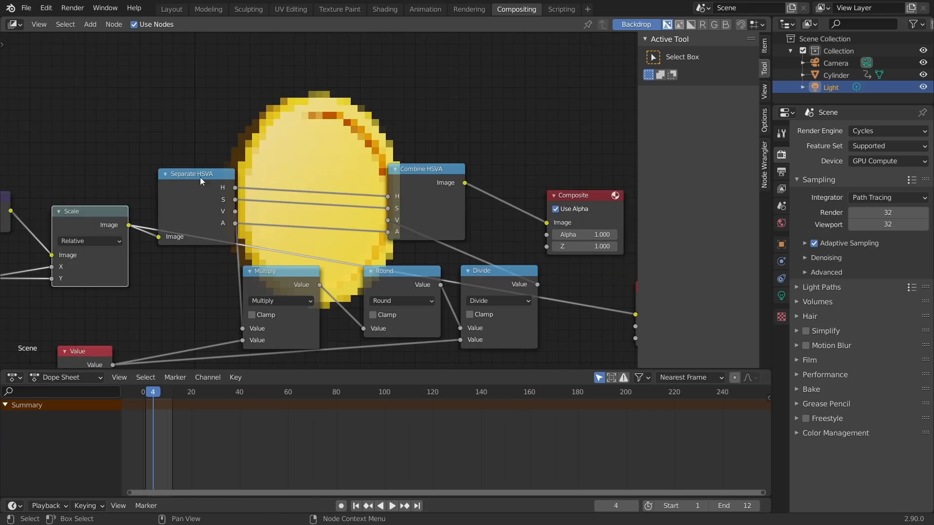
pyautogui.keyDown('ctrl'); pyautogui.keyDown('shift'); pyautogui.click(445, 176); pyautogui.keyUp('shift'); pyautogui.keyUp('ctrl')
pyautogui.moveTo(302, 149); pyautogui.dragTo(355, 145, button='middle')
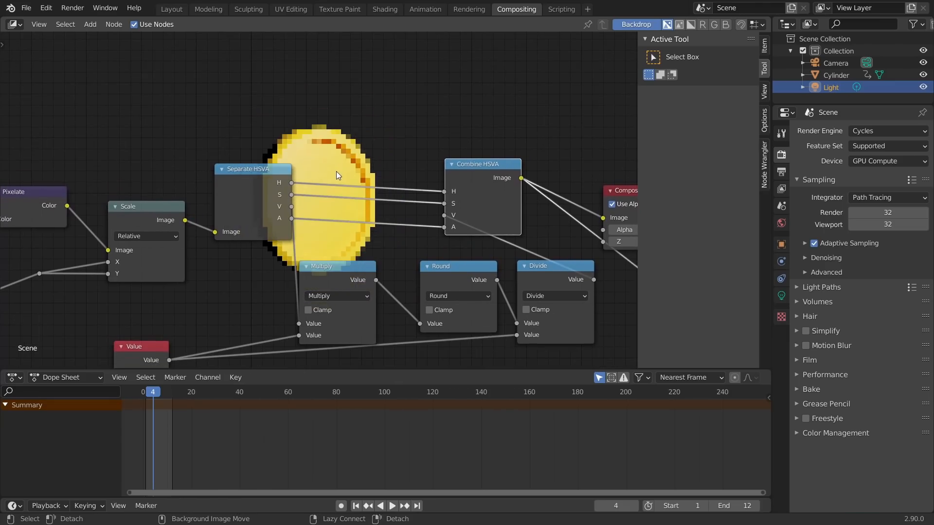
# Test 1 and 0.5 on the Value node that drives Multiply and Divide.
pyautogui.moveTo(300, 226); pyautogui.dragTo(327, 126, button='middle')
pyautogui.click(218, 252)
pyautogui.write('1')
pyautogui.press('Return')
pyautogui.moveTo(289, 271); pyautogui.dragTo(315, 173, button='middle')
pyautogui.click(227, 160)
pyautogui.write('0.5')
pyautogui.press('Return')
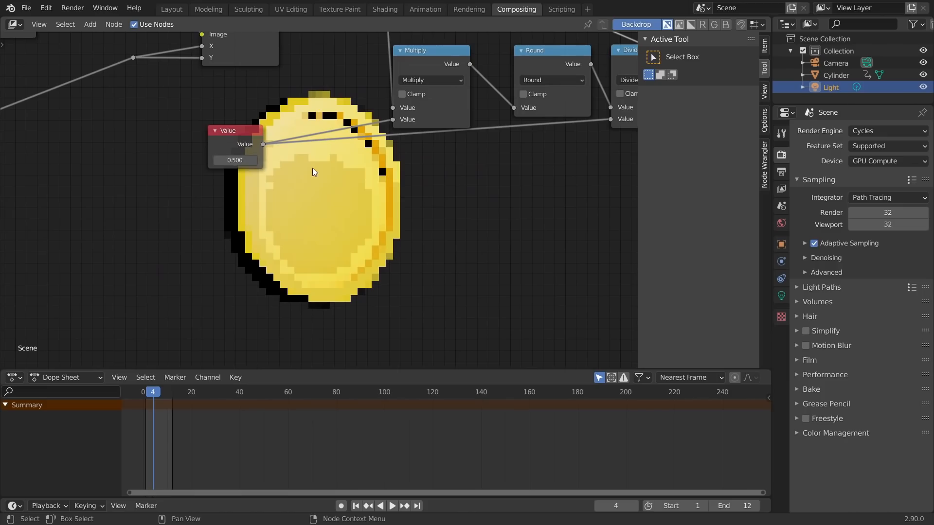
# Test 5, 8, 5 and 2 on the Value node feeding Multiply and Divide.
pyautogui.moveTo(392, 170); pyautogui.dragTo(272, 243, button='middle')
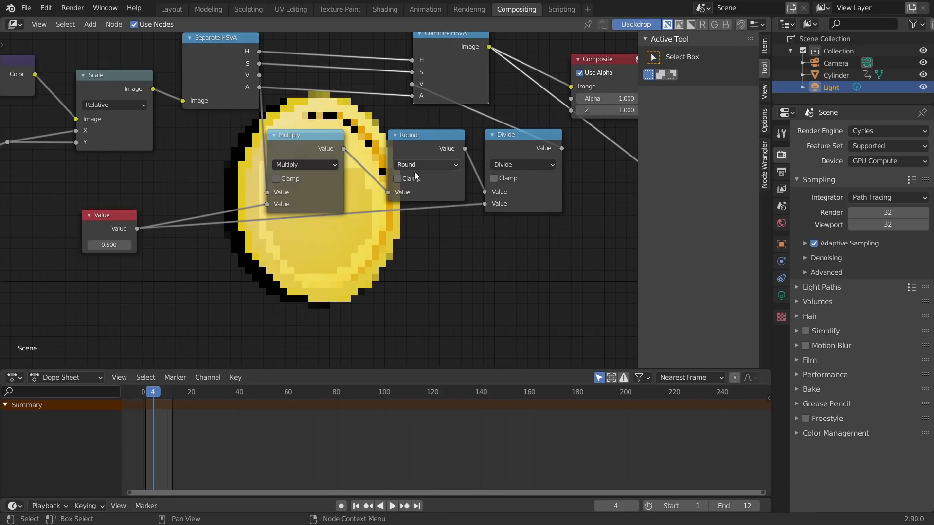
pyautogui.doubleClick(92, 245)
pyautogui.write('5')
pyautogui.press('Return')
pyautogui.doubleClick(109, 245)
pyautogui.write('8')
pyautogui.press('Return')
pyautogui.doubleClick(109, 244)
pyautogui.write('5')
pyautogui.press('Return')
pyautogui.doubleClick(109, 245)
pyautogui.write('2')
pyautogui.press('Return')
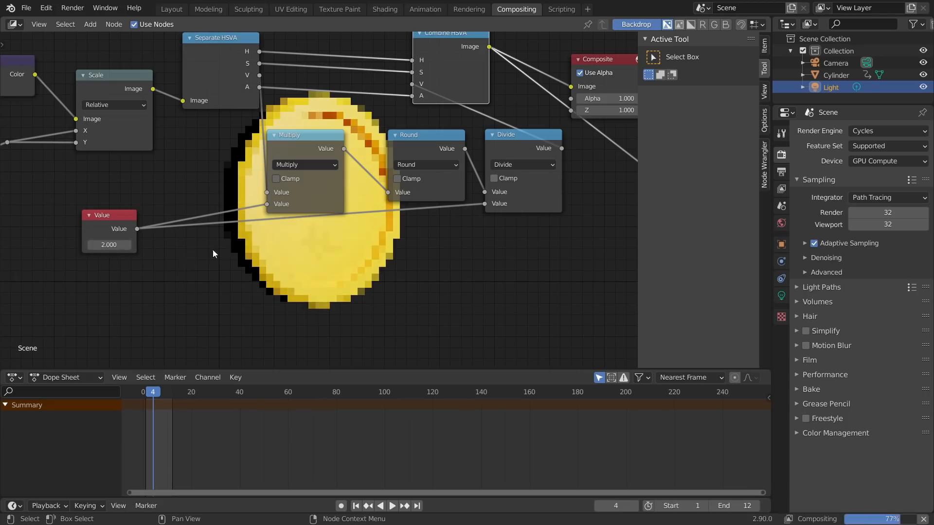
# Duplicate the Round node and insert the copy on the alpha link between Separate HSVA and Combine HSVA.
pyautogui.moveTo(273, 196); pyautogui.dragTo(294, 250, button='middle')
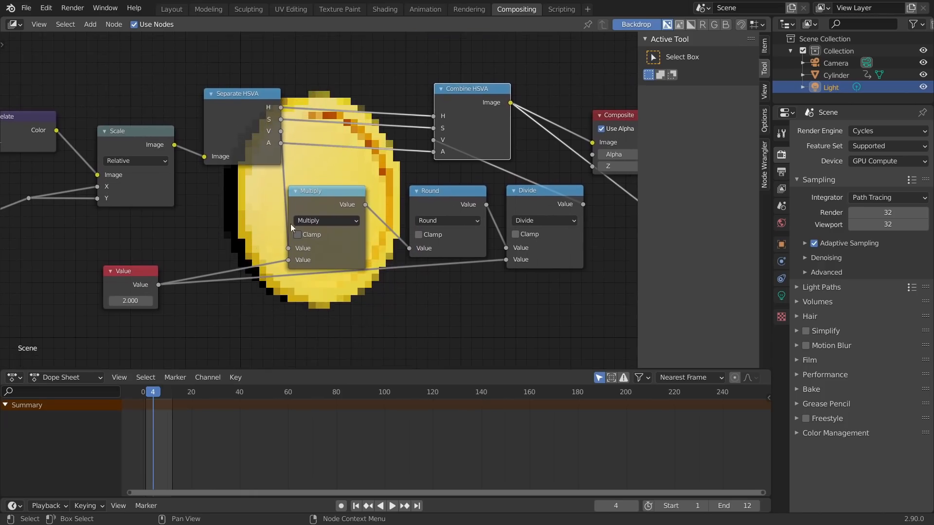
pyautogui.moveTo(332, 107); pyautogui.dragTo(318, 202, button='middle')
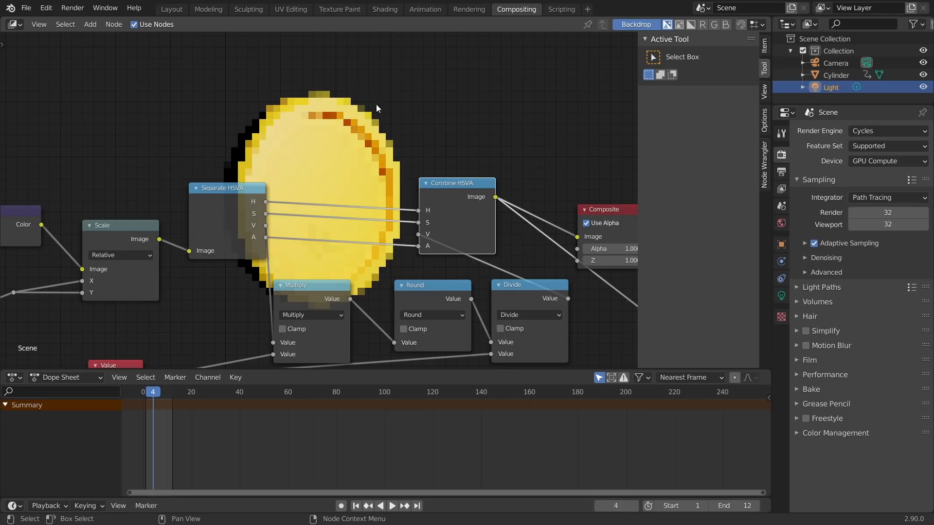
pyautogui.click(421, 289)
pyautogui.hotkey('shift', 'd')
pyautogui.click(345, 242)
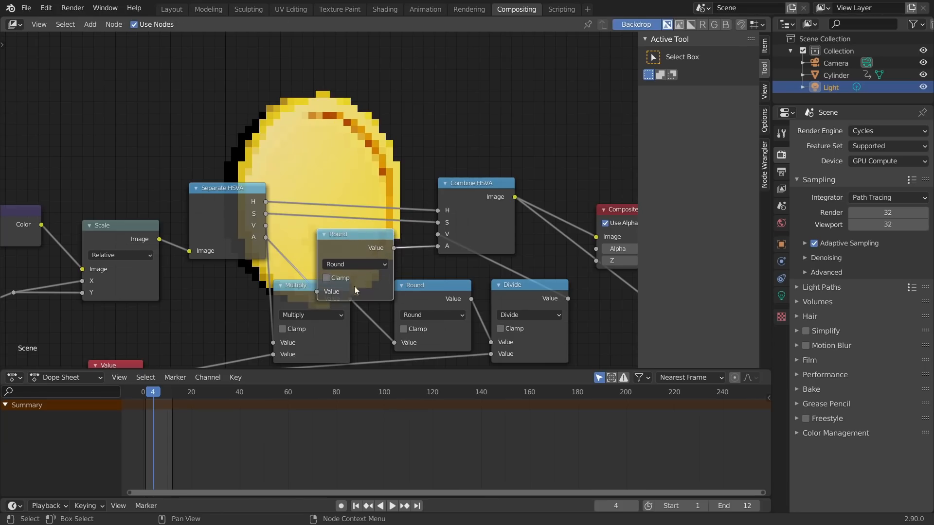
pyautogui.moveTo(369, 241); pyautogui.dragTo(367, 239)
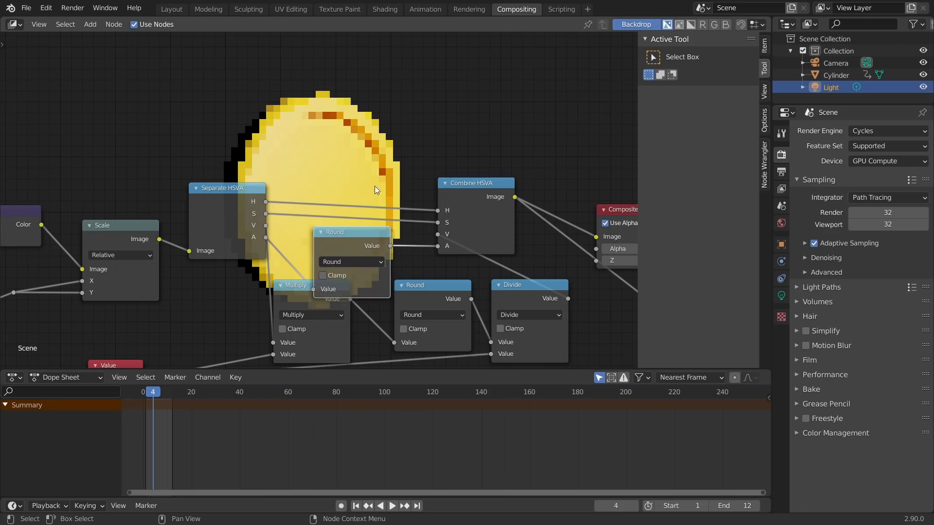
# Move one Value node across the node tree so both Value nodes sit together, one above the other.
pyautogui.scroll(-2, 343, 174)
pyautogui.moveTo(343, 174); pyautogui.dragTo(434, 97, button='middle')
pyautogui.scroll(-2, 264, 231)
pyautogui.moveTo(264, 231); pyautogui.dragTo(397, 183, button='middle')
pyautogui.moveTo(398, 182); pyautogui.dragTo(110, 251)
pyautogui.moveTo(135, 248); pyautogui.dragTo(209, 214, button='middle')
# Test 10 on the upper Value node that controls the pixelation scale, and set it back to 25.
pyautogui.scroll(10, 197, 209)
pyautogui.moveTo(120, 193); pyautogui.dragTo(268, 194, button='middle')
pyautogui.click(196, 162)
pyautogui.click(174, 198)
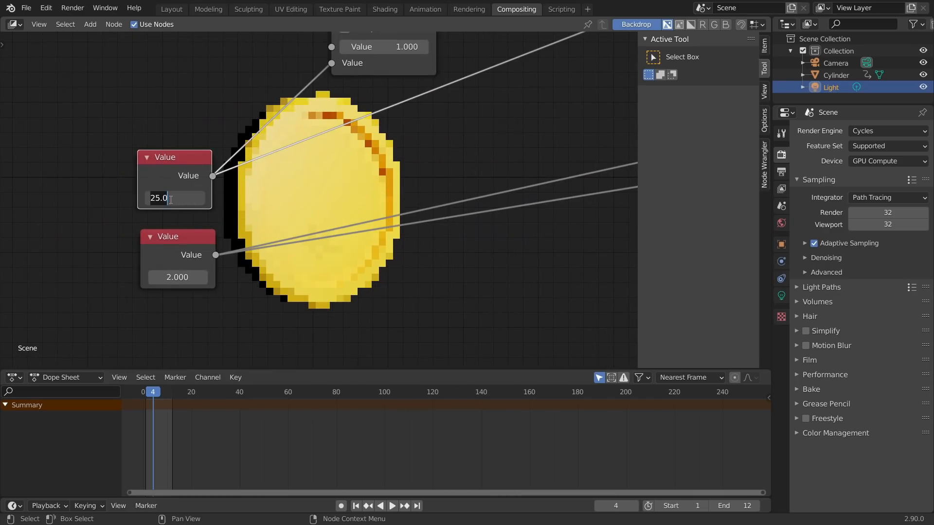
pyautogui.write('10')
pyautogui.press('Return')
pyautogui.click(175, 198)
pyautogui.write('25')
pyautogui.press('Return')
# Test 4 and 6 on the lower Value node that controls the brightness levels.
pyautogui.click(172, 279)
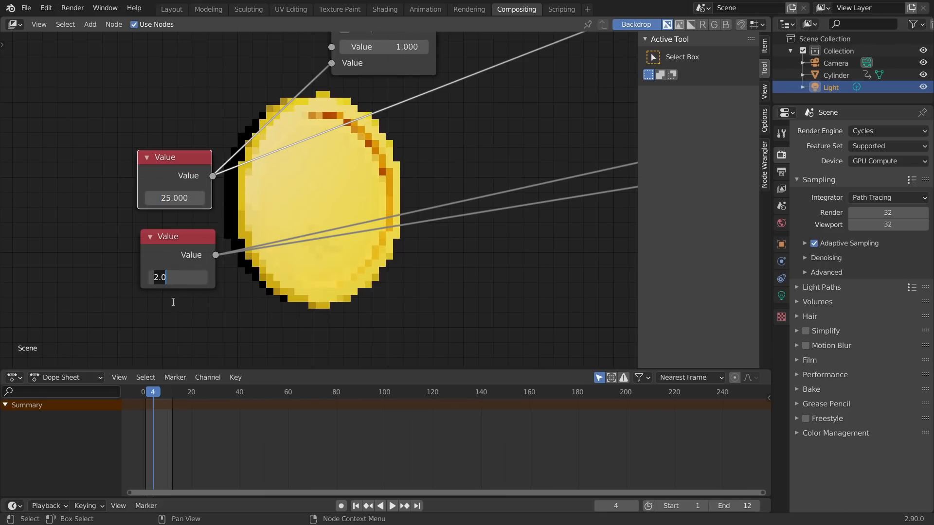
pyautogui.write('4')
pyautogui.press('Return')
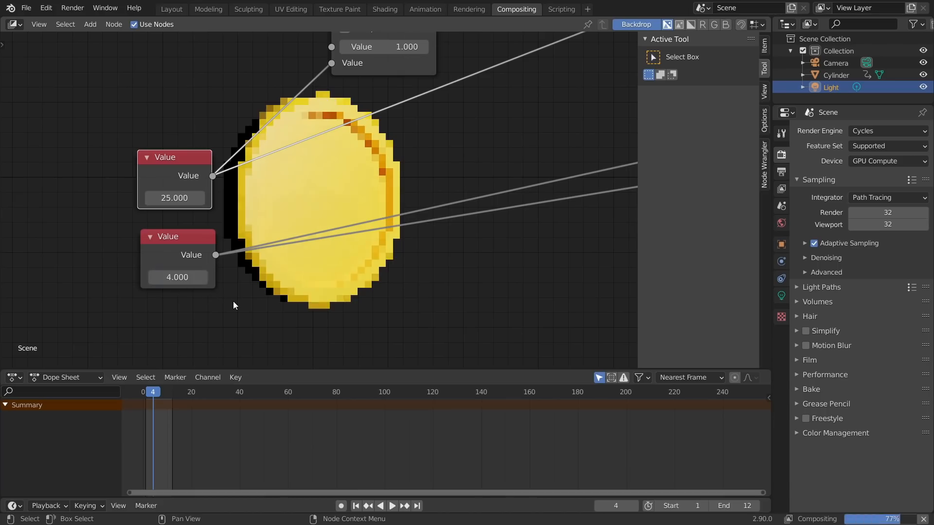
pyautogui.click(165, 279)
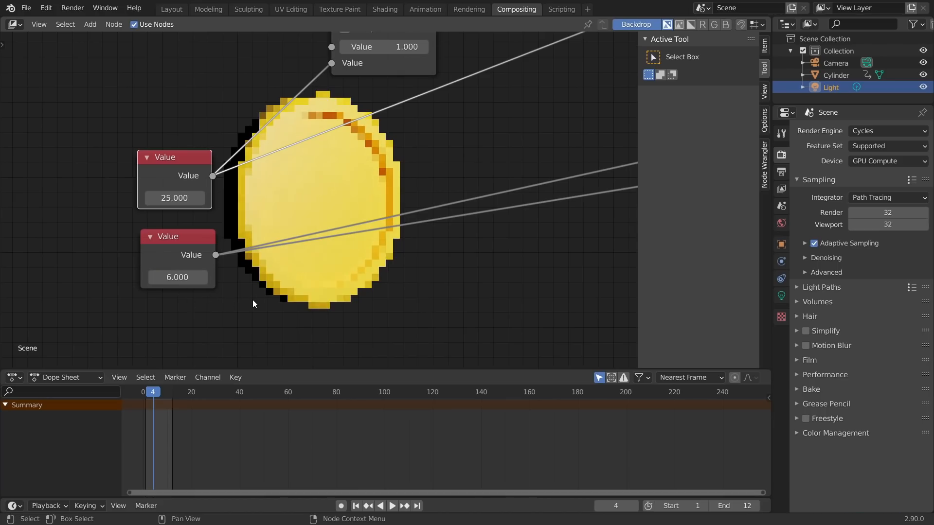
# Go to frame 7, render the image, and close the render window.
pyautogui.click(160, 392)
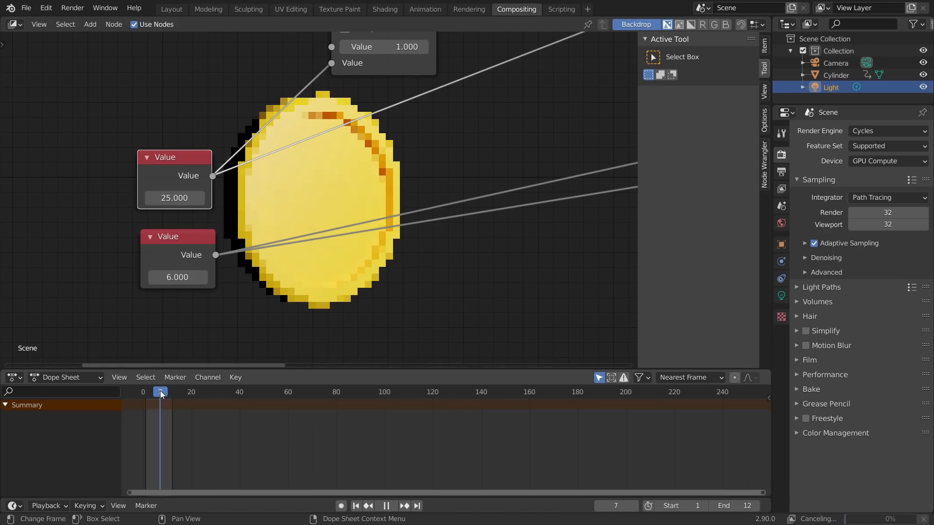
pyautogui.press('F12')
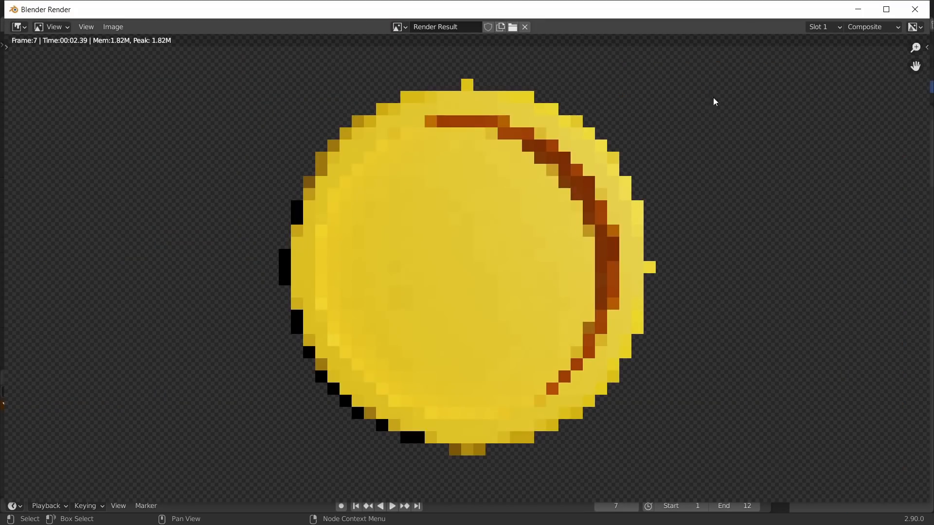
pyautogui.click(914, 10)
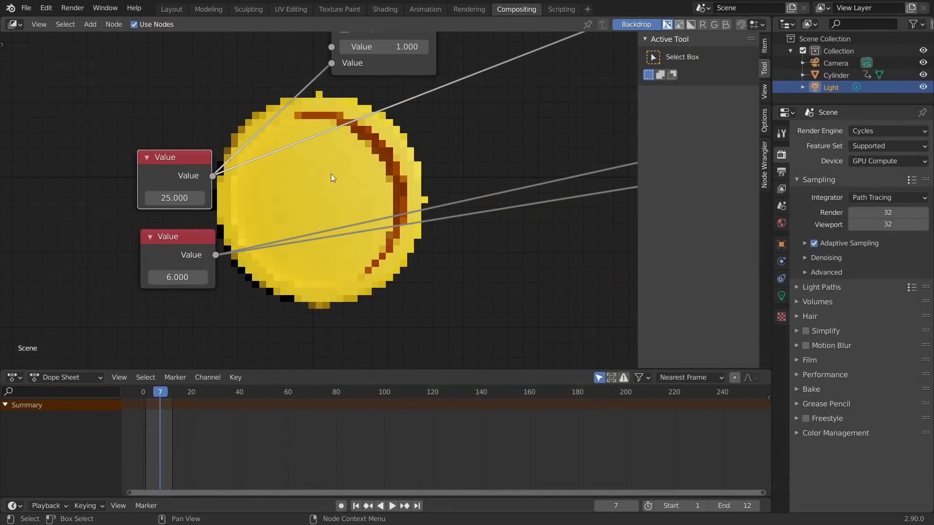
# Set the upper Value node to 30, and test 100 on the lower one before setting it to 3.
pyautogui.click(172, 200)
pyautogui.press('Return')
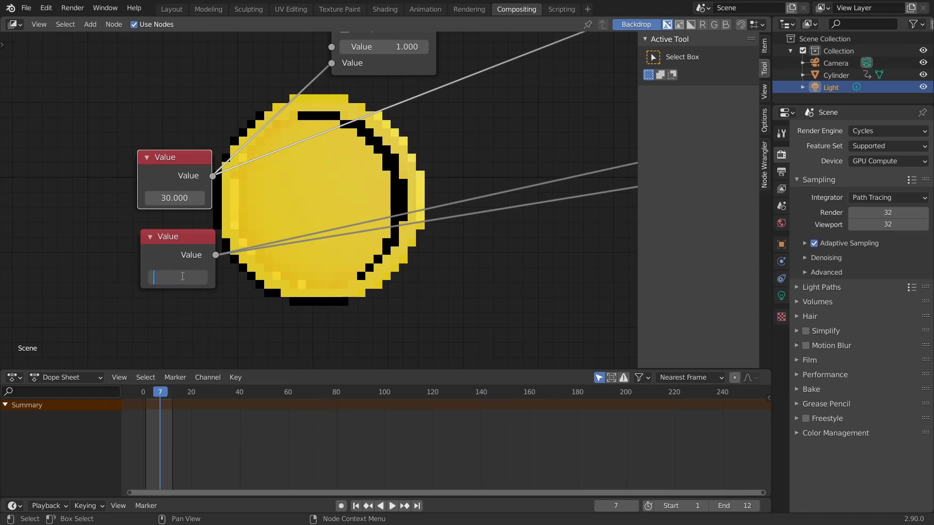
pyautogui.press('Return')
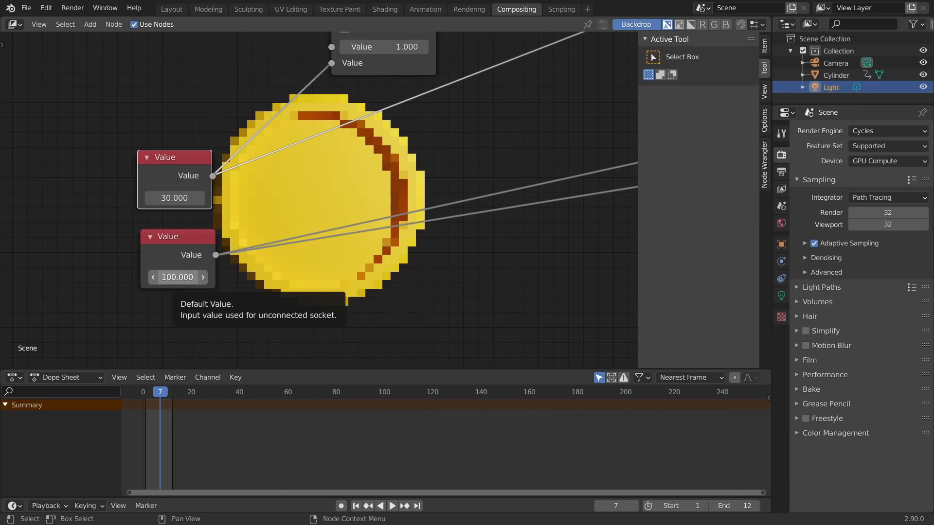
pyautogui.click(191, 280)
pyautogui.press('Return')
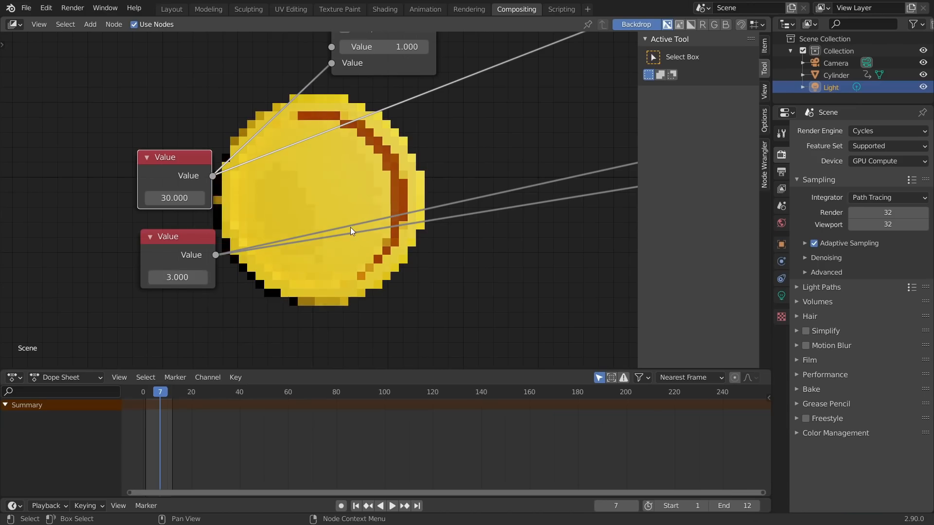
# Group all processing nodes from the first Scale through Combine HSVA, and return to the main node tree.
pyautogui.scroll(-13, 350, 232)
pyautogui.moveTo(462, 187); pyautogui.dragTo(313, 241, button='middle')
pyautogui.moveTo(526, 264); pyautogui.dragTo(203, 148)
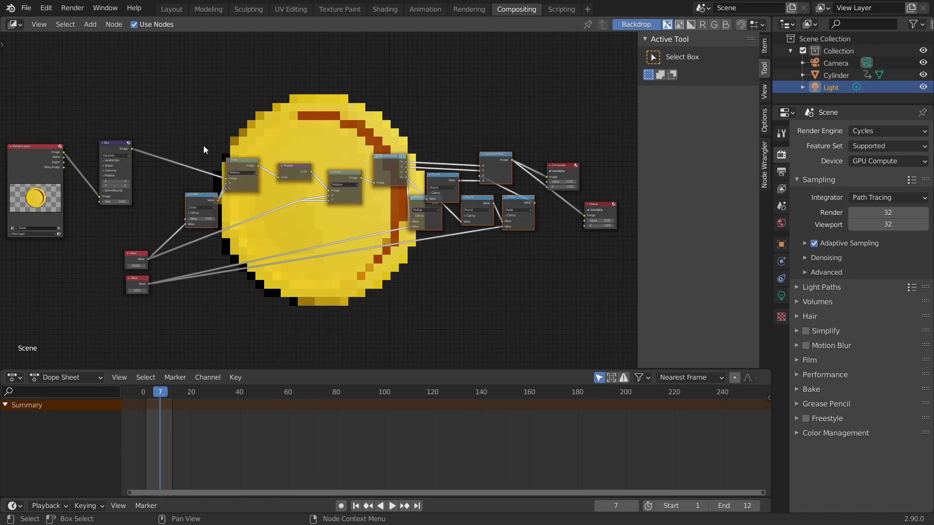
pyautogui.hotkey('ctrl', 'g')
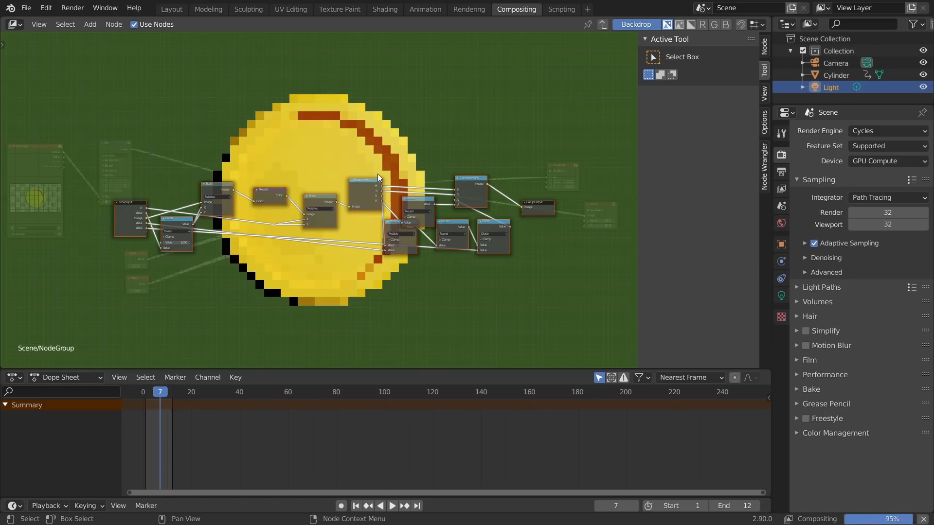
pyautogui.click(602, 25)
# Move the two Value nodes and the Blur node closer to the new node group.
pyautogui.moveTo(68, 275); pyautogui.dragTo(181, 240)
pyautogui.moveTo(275, 222); pyautogui.dragTo(385, 230, button='middle')
pyautogui.moveTo(156, 135); pyautogui.dragTo(362, 125)
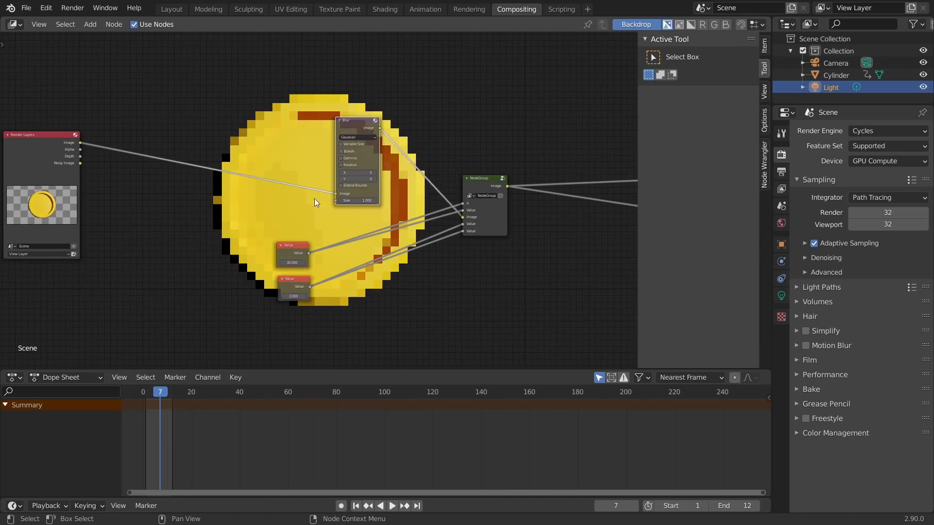
pyautogui.moveTo(392, 209); pyautogui.dragTo(280, 214, button='middle')
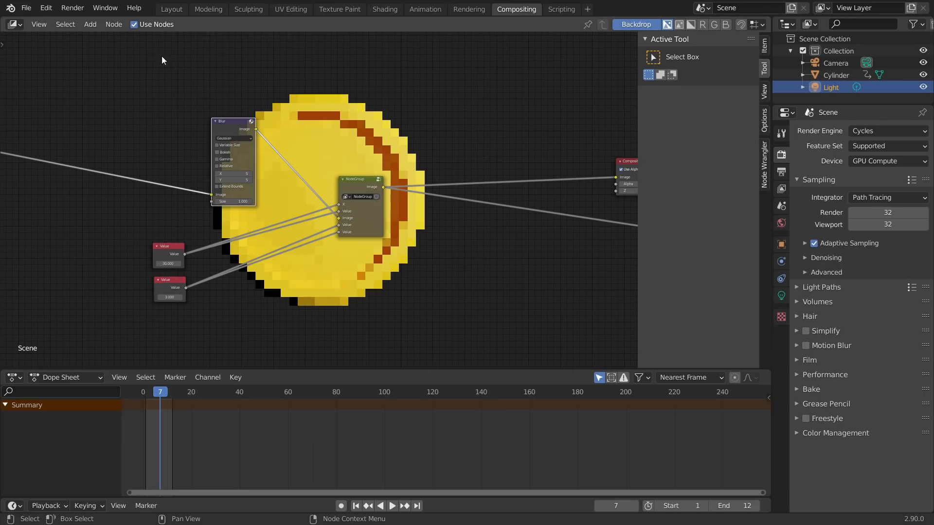
# Start a new file from the Video Editing template.
pyautogui.hotkey('ctrl', 'n')
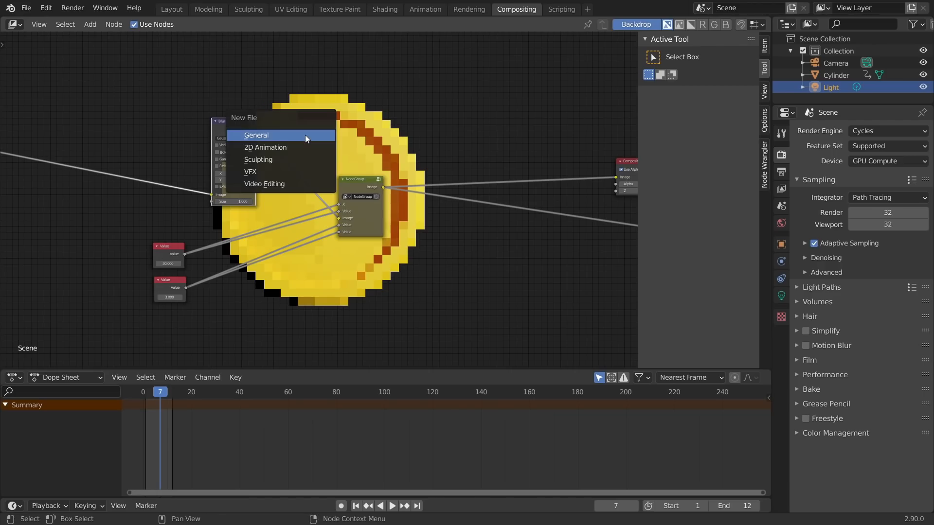
pyautogui.click(262, 186)
pyautogui.click(499, 284)
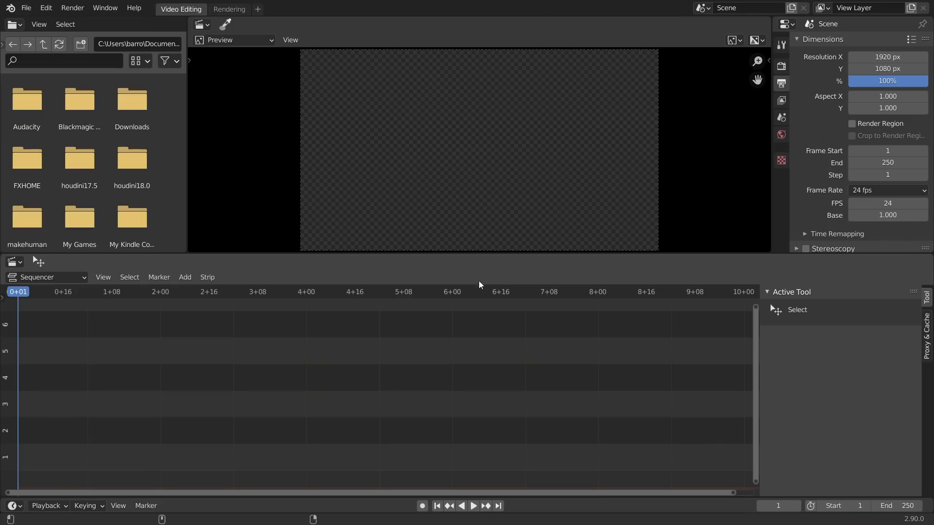
# Add the movie coin0001-0012.mp4 from the Desktop folder to the sequencer and set the end frame to 12.
pyautogui.click(187, 275)
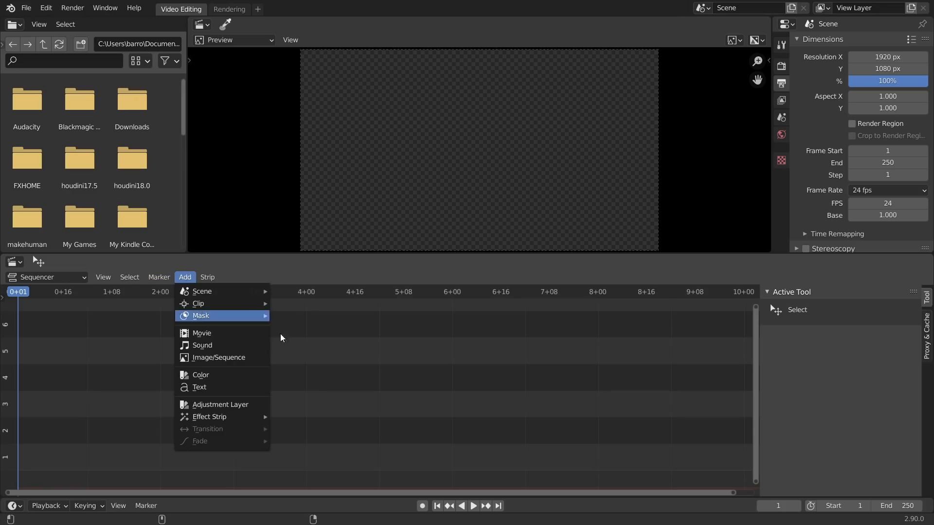
pyautogui.click(224, 338)
pyautogui.click(207, 356)
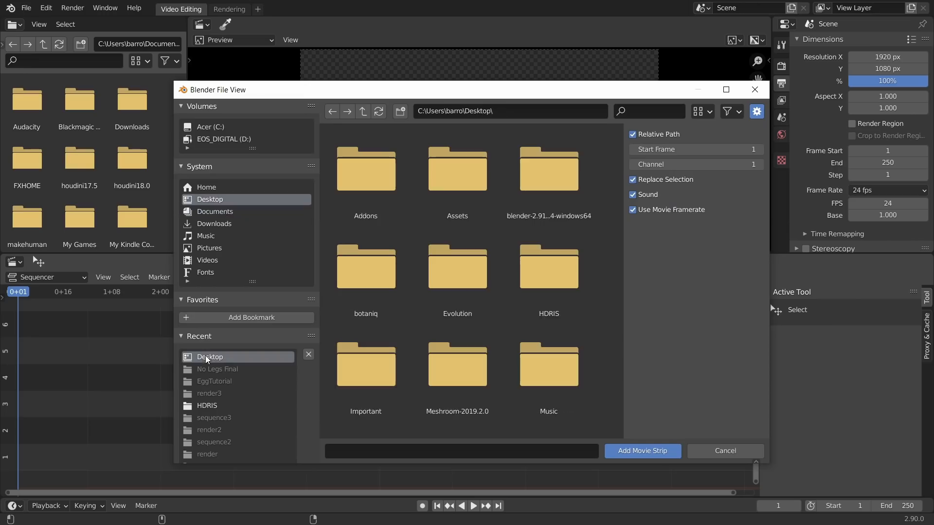
pyautogui.scroll(-3, 471, 279)
pyautogui.scroll(-5, 465, 278)
pyautogui.doubleClick(348, 298)
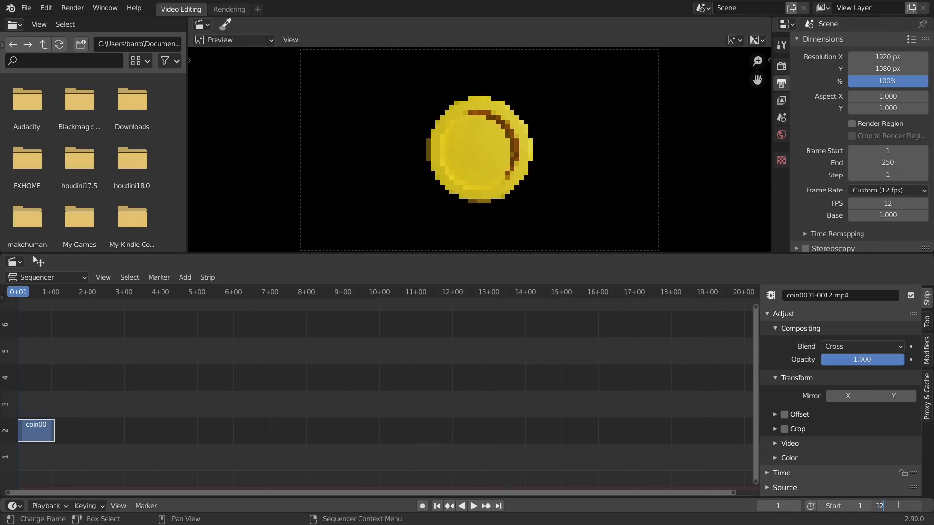
# Play the coin animation, examine its loop in a maximized preview, and restore the normal layout.
pyautogui.press('space')
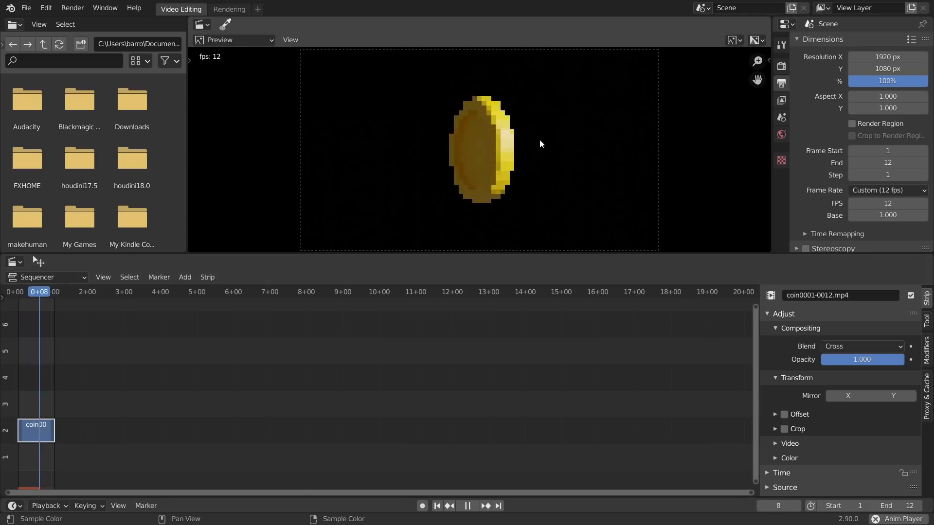
pyautogui.hotkey('ctrl', 'space')
pyautogui.scroll(5, 494, 279)
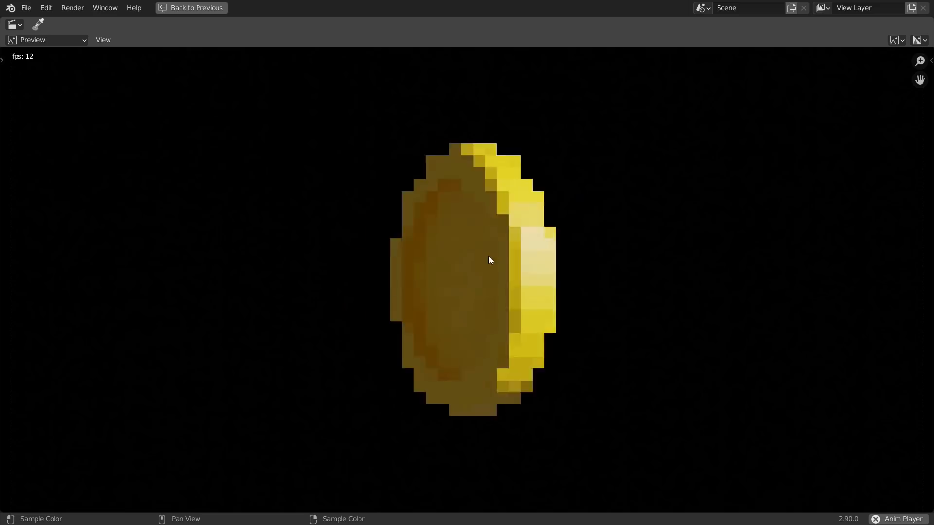
pyautogui.scroll(-3, 490, 260)
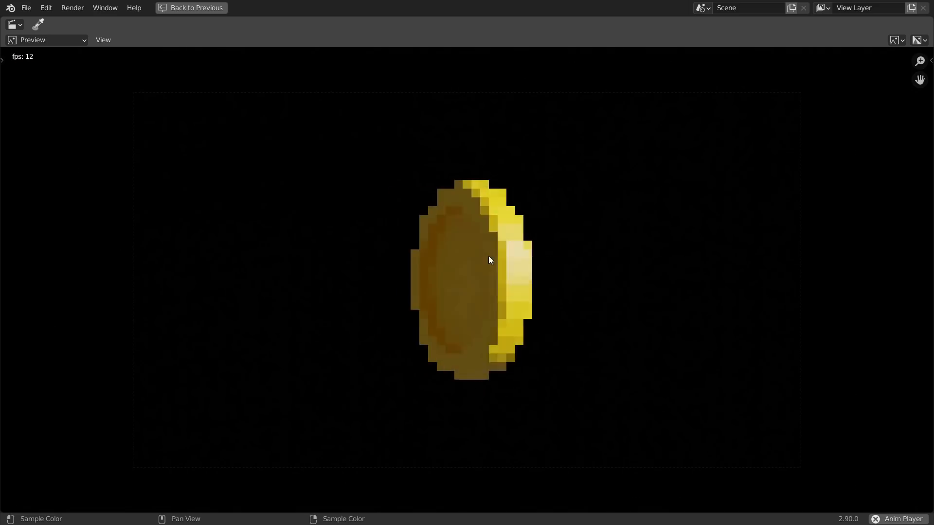
pyautogui.hotkey('ctrl', 'space')
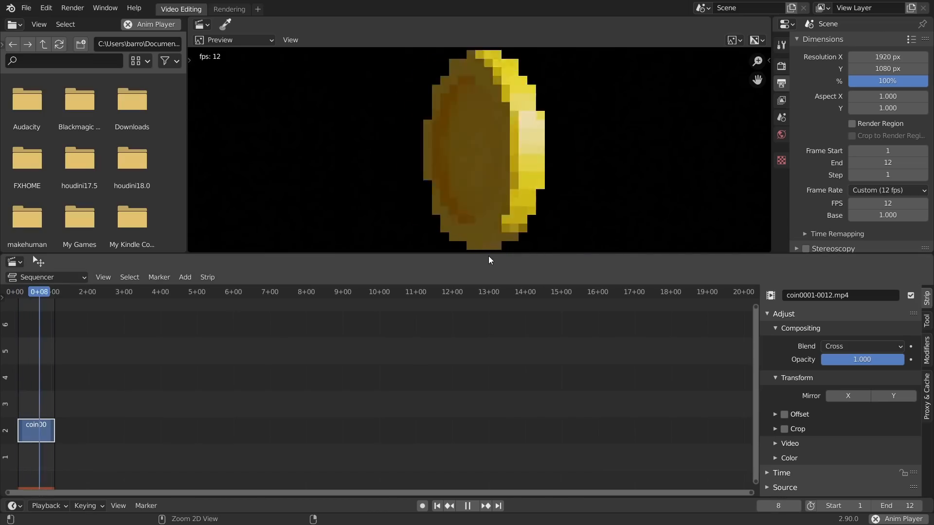